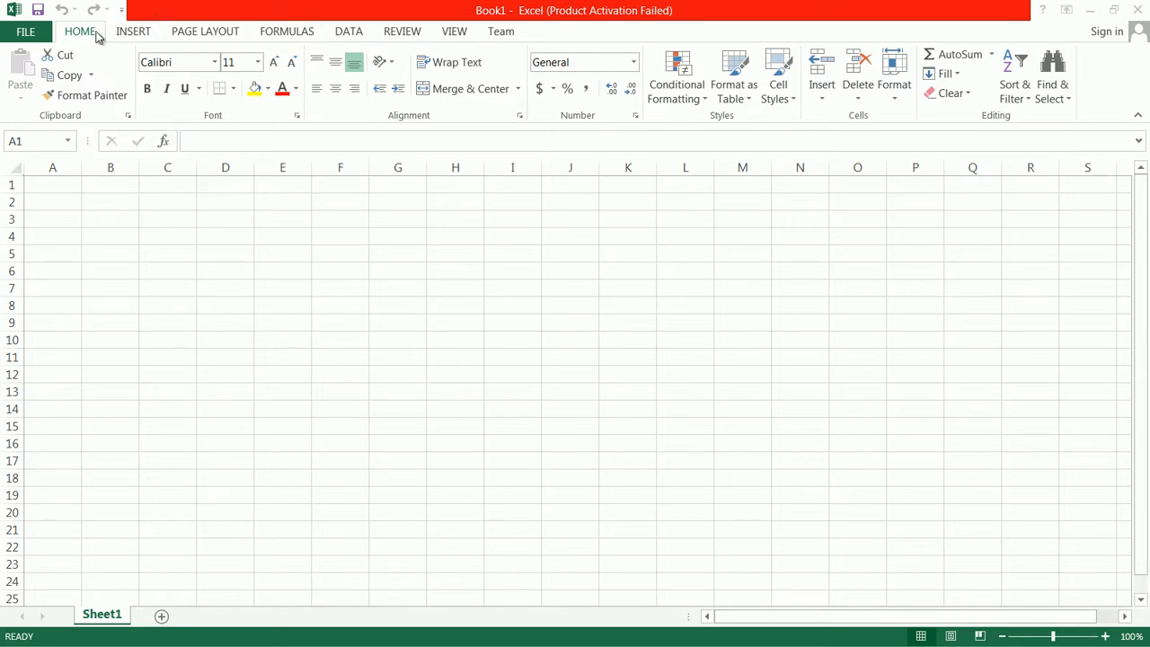
Step: Set the worksheet's paper size to A4 (8.27" x 11.69")
left_click(206, 33)
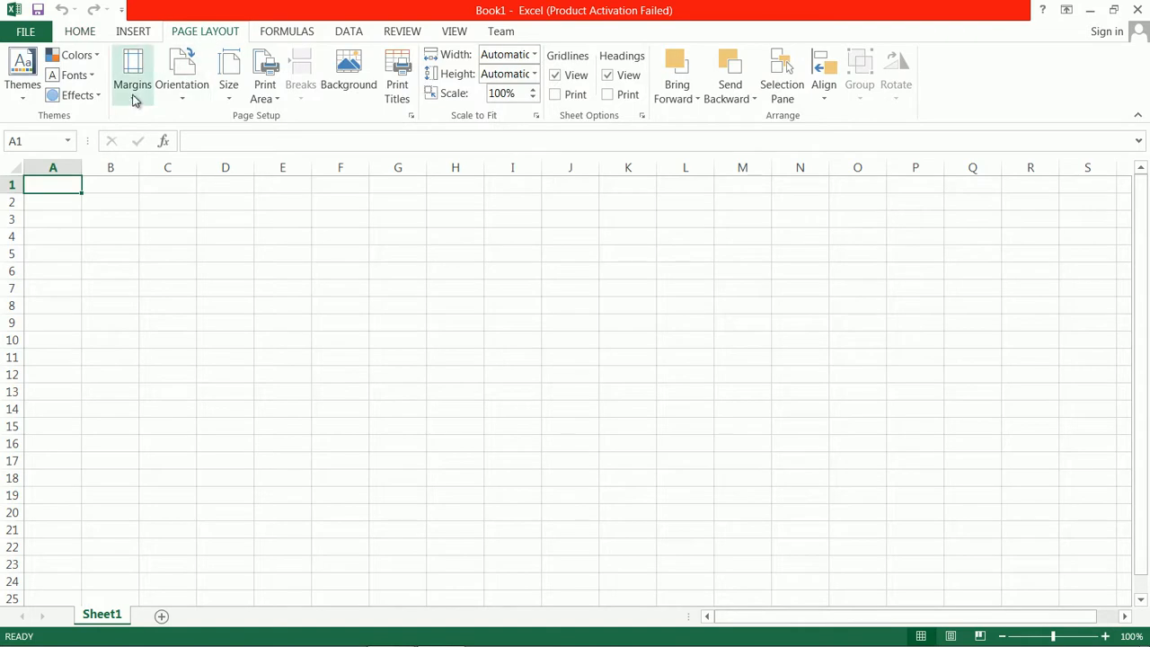
left_click(234, 100)
left_click(294, 128)
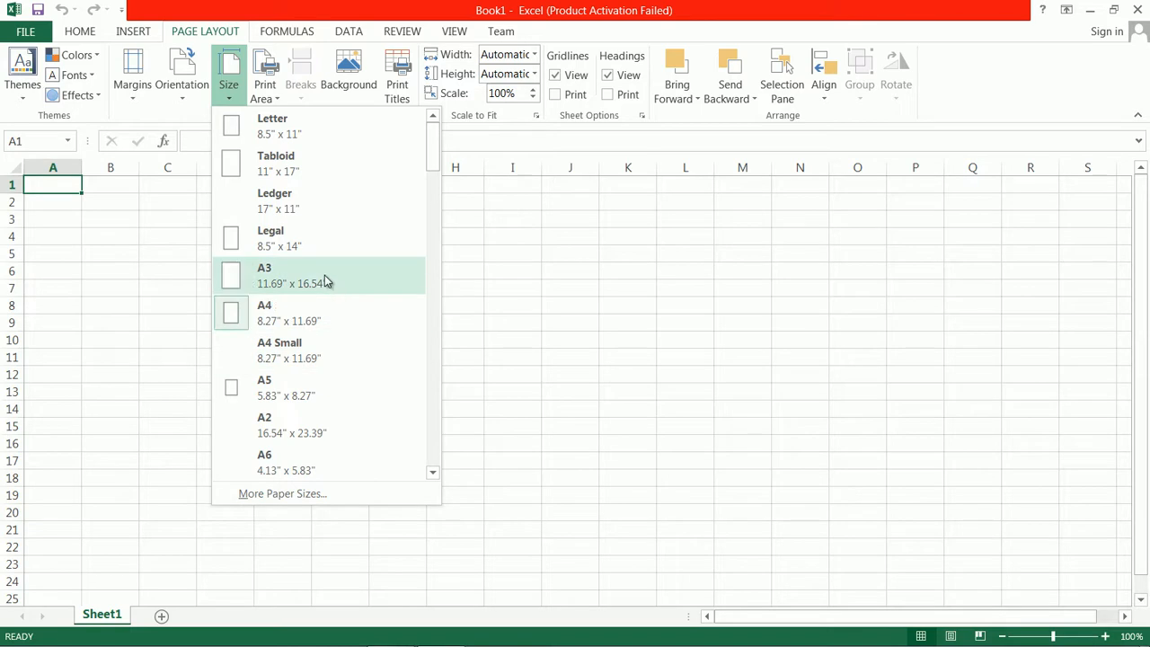
left_click(321, 325)
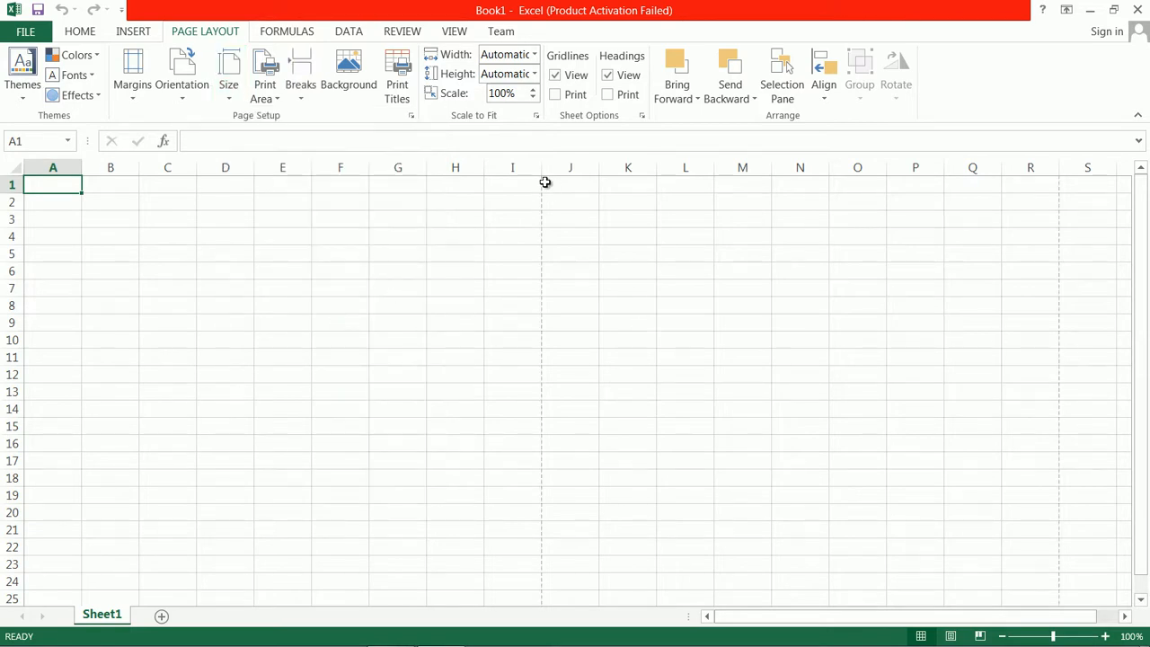
Step: Examine the page-break lines on the sheet at reduced zoom, and enlarge the view to 130%
left_click_drag(1140, 376, 1148, 431)
scroll(522, 297, "up", 1)
scroll(519, 274, "down", 2)
scroll(521, 265, "up", 2)
left_click(1002, 636)
left_click(1002, 636)
left_click(1002, 636)
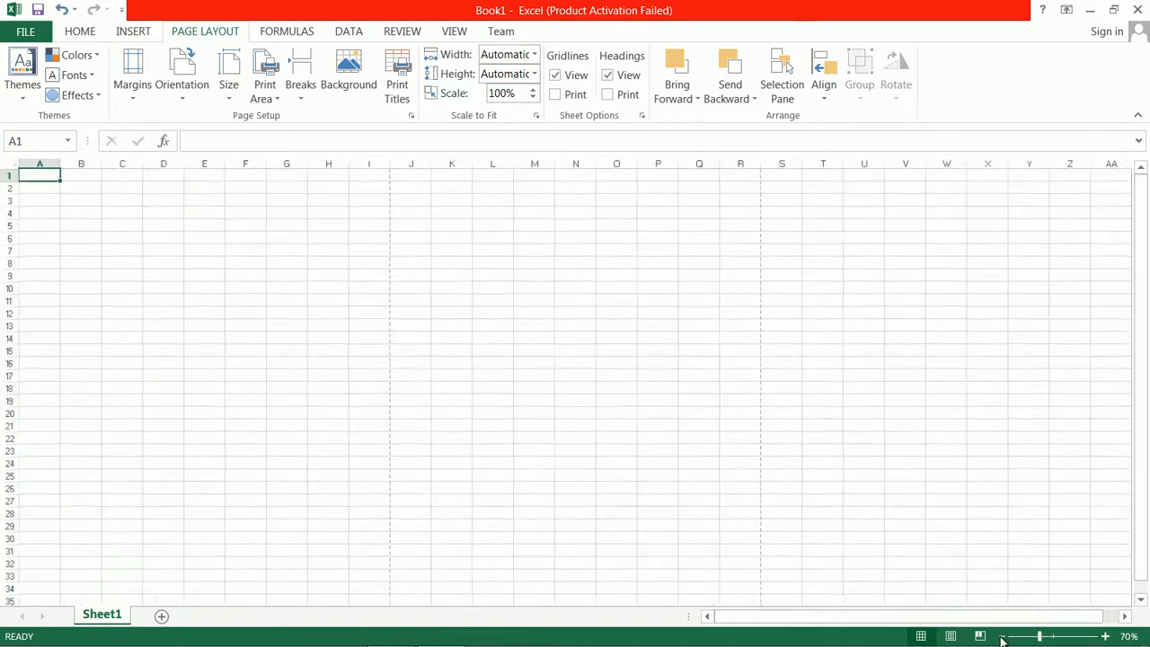
left_click_drag(1144, 382, 1131, 252)
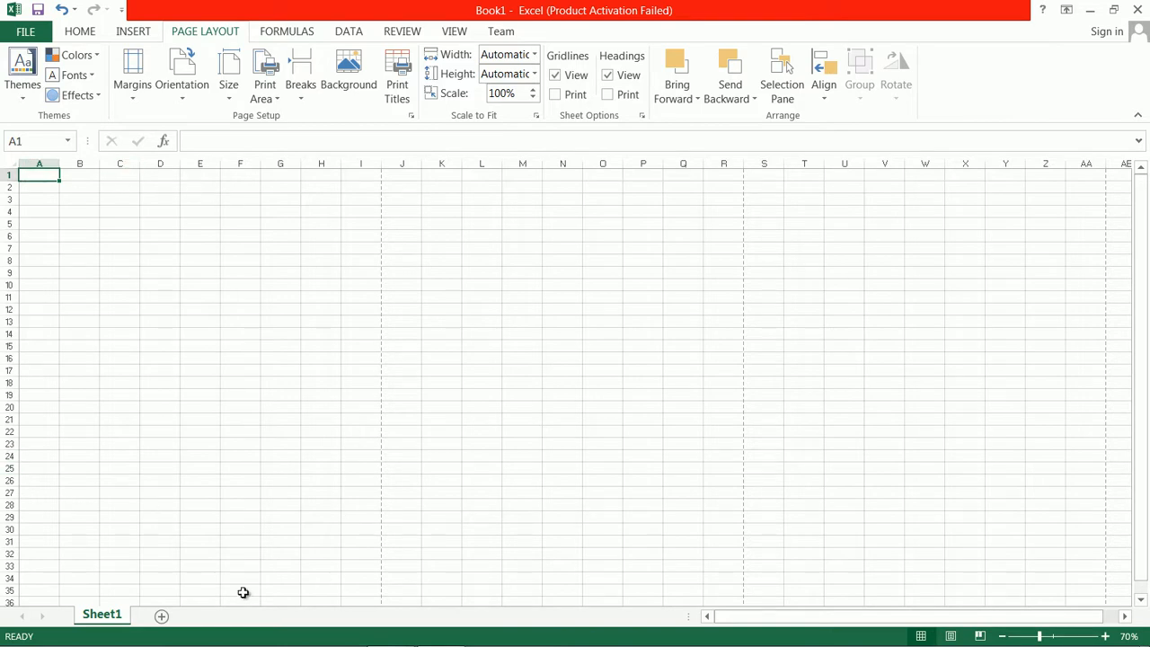
mouse_move(256, 646)
left_click(1105, 636)
left_click(1105, 636)
left_click(1105, 637)
left_click(1105, 637)
left_click(1105, 636)
left_click(1105, 636)
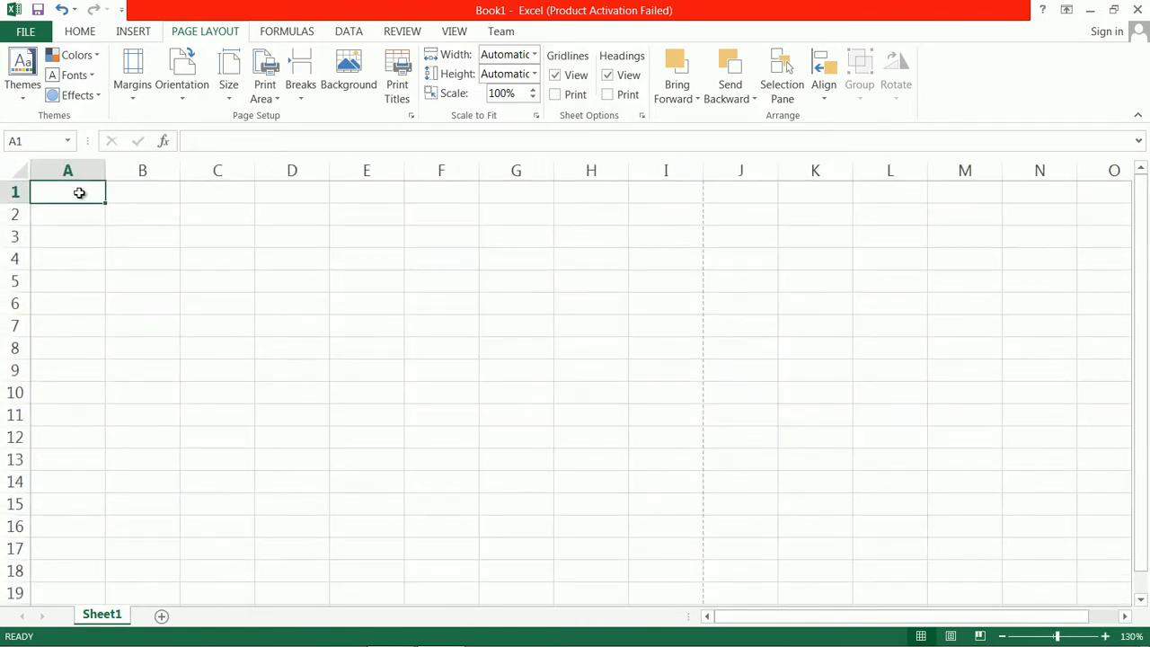
left_click_drag(138, 216, 573, 591)
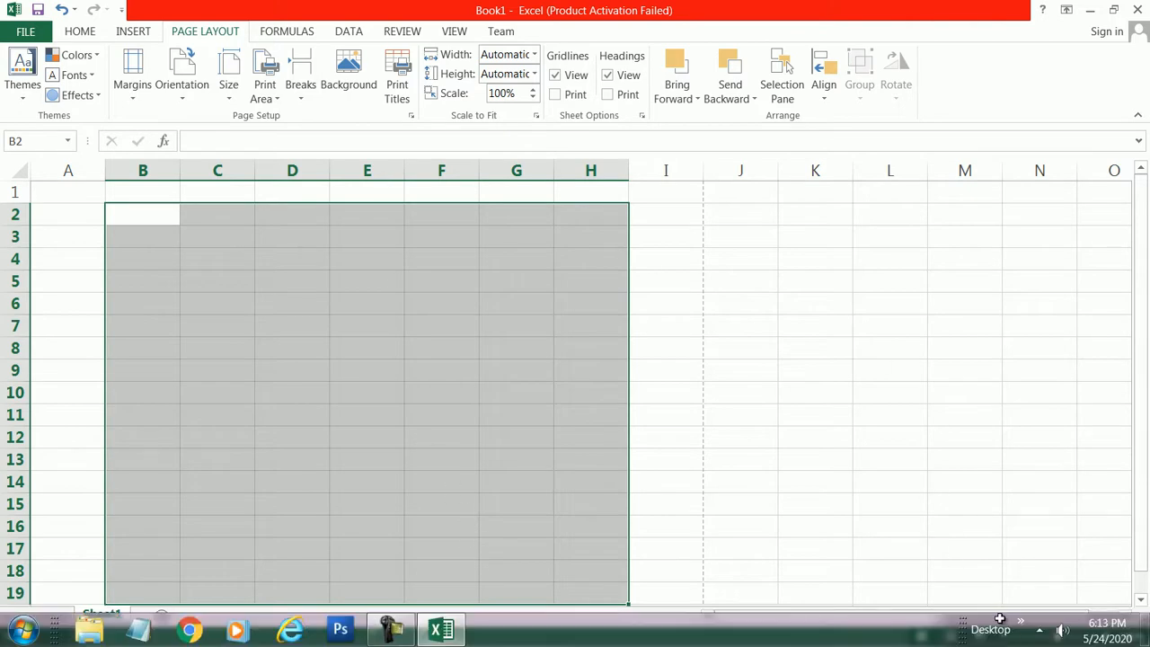
left_click(1002, 636)
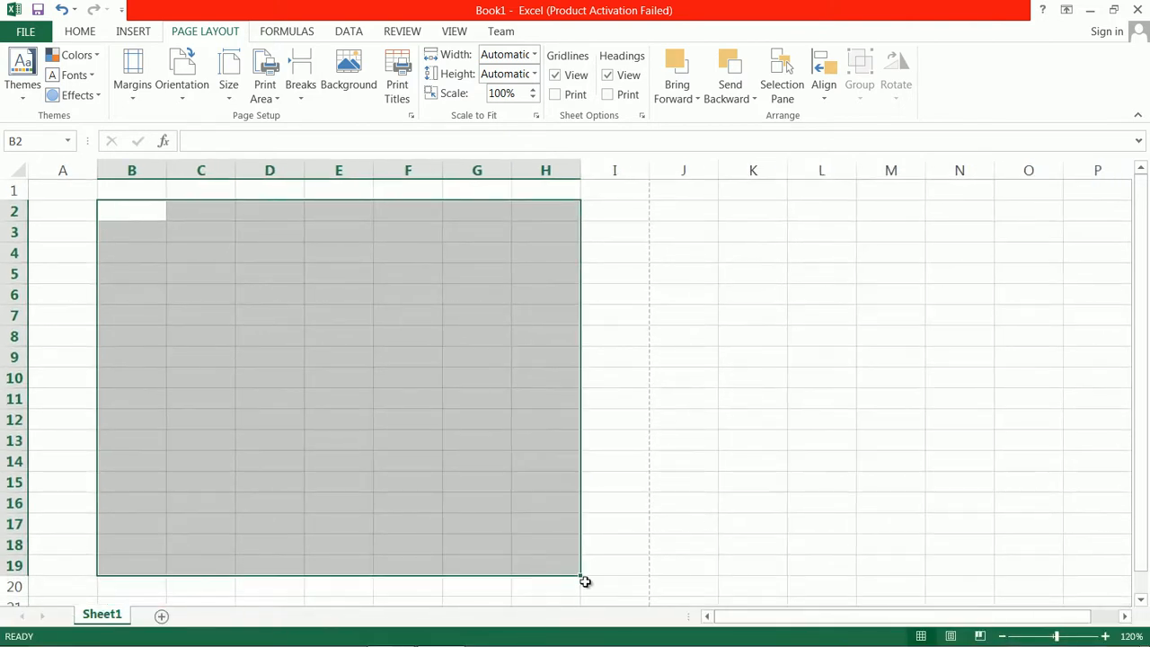
left_click_drag(582, 574, 588, 601)
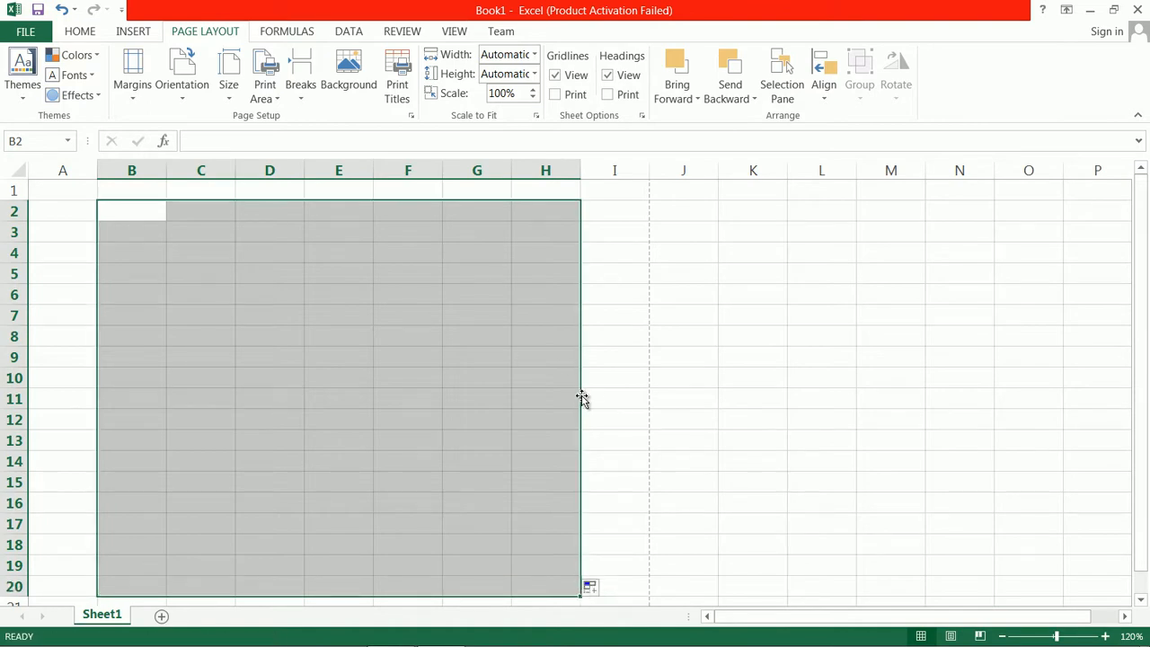
left_click(131, 210)
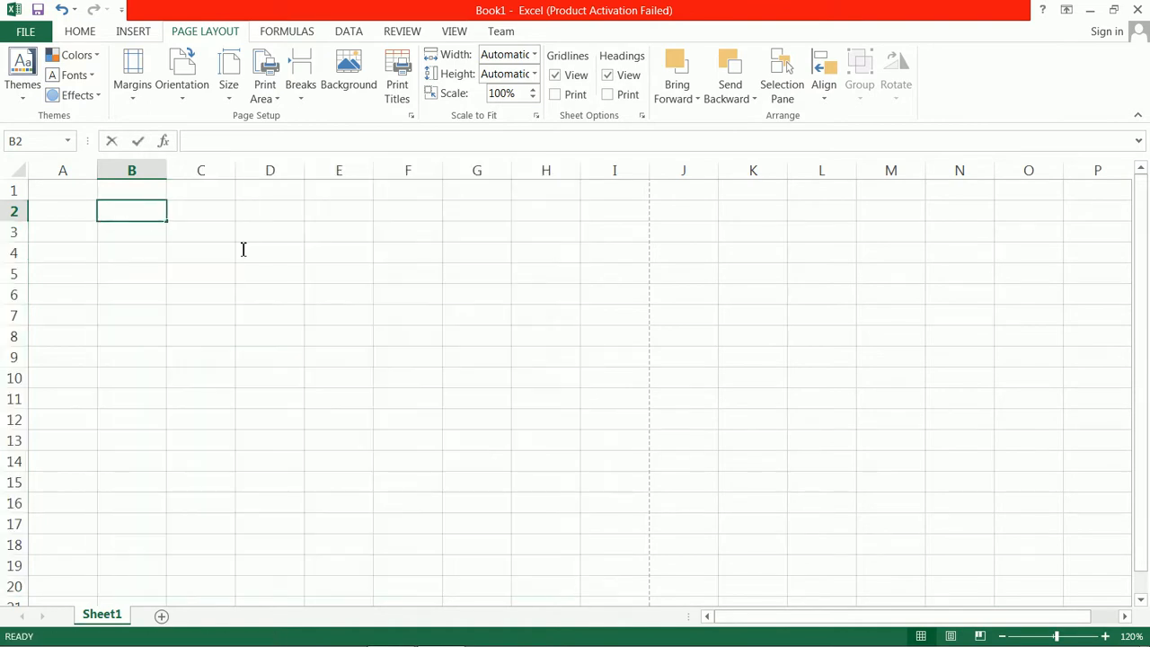
left_click(208, 261)
Step: Apply outside borders around the range B2:G20
left_click_drag(155, 216, 474, 575)
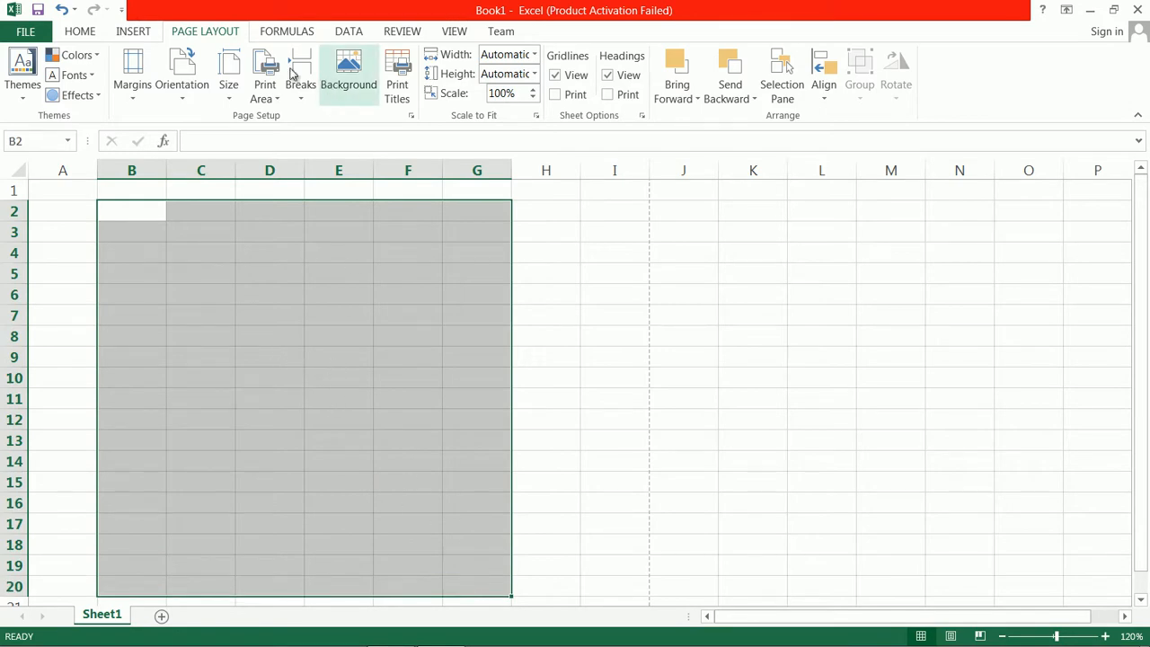
left_click(129, 31)
left_click(81, 32)
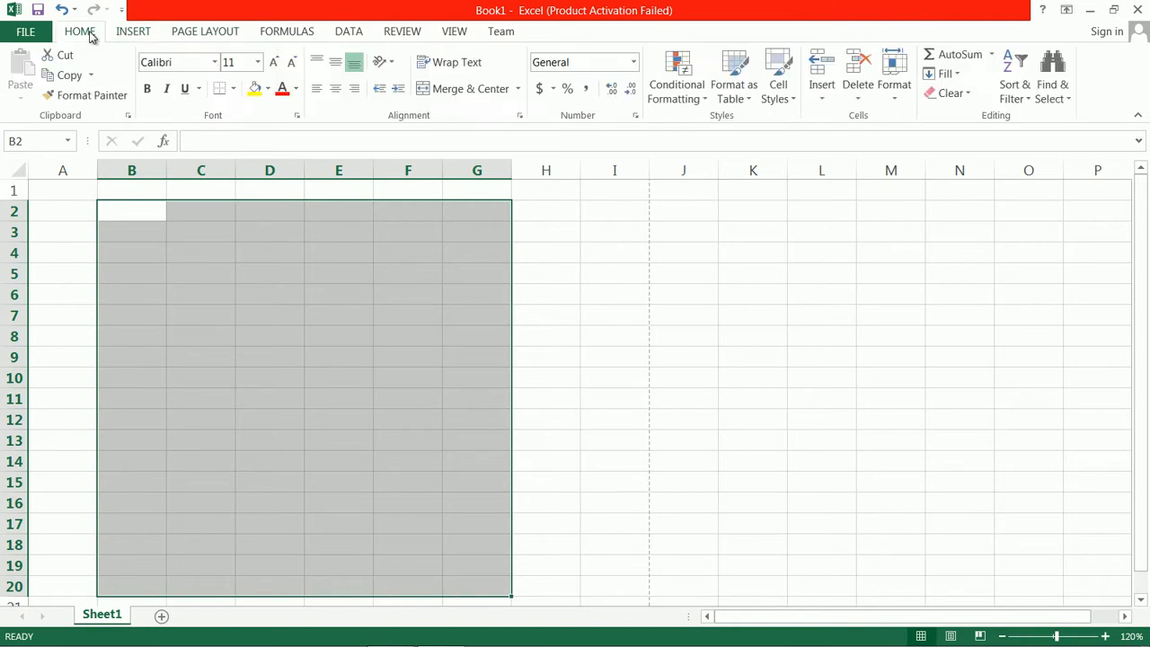
left_click(233, 89)
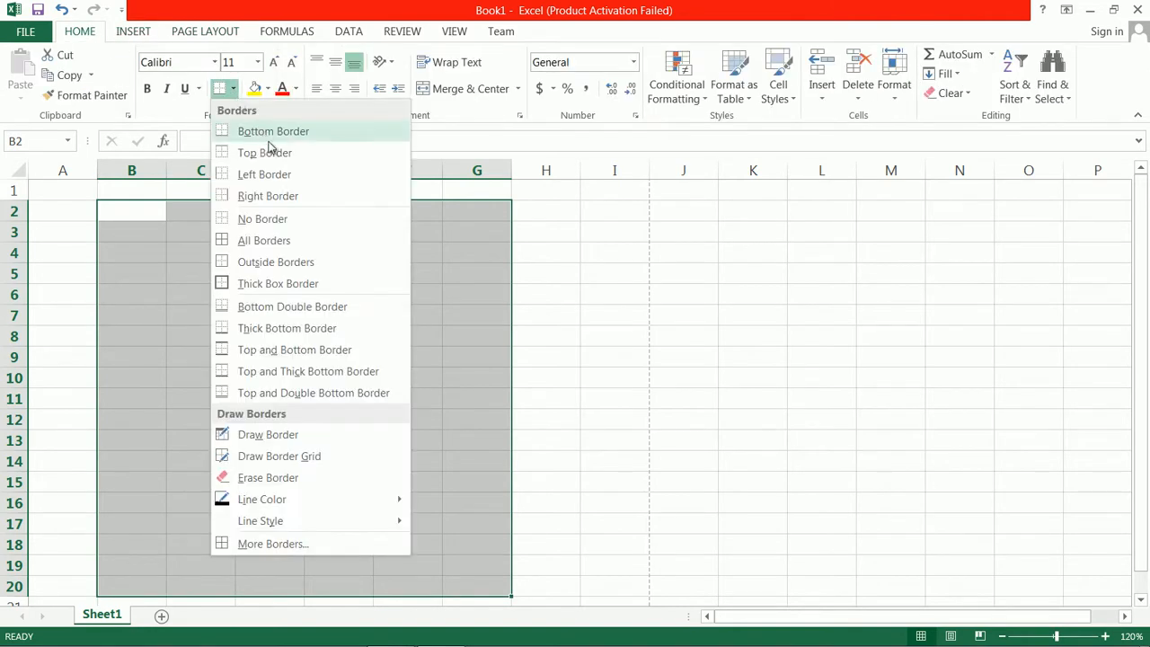
left_click(306, 262)
left_click(311, 288)
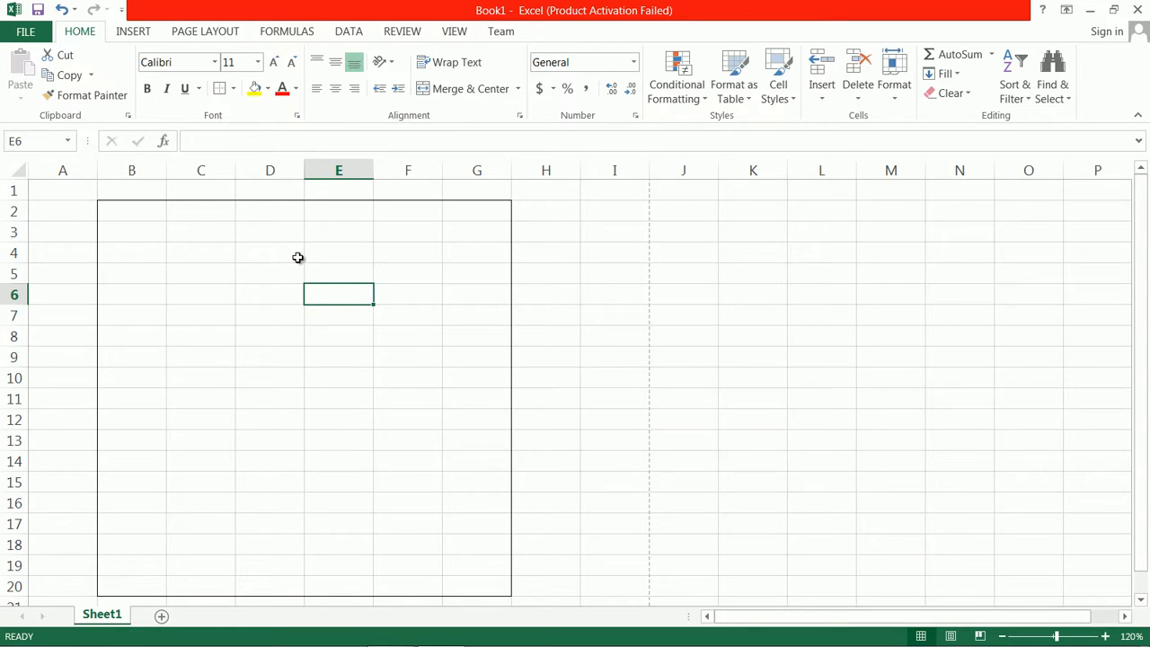
Step: Apply outside borders around the header block B2:G4
left_click_drag(125, 208, 492, 259)
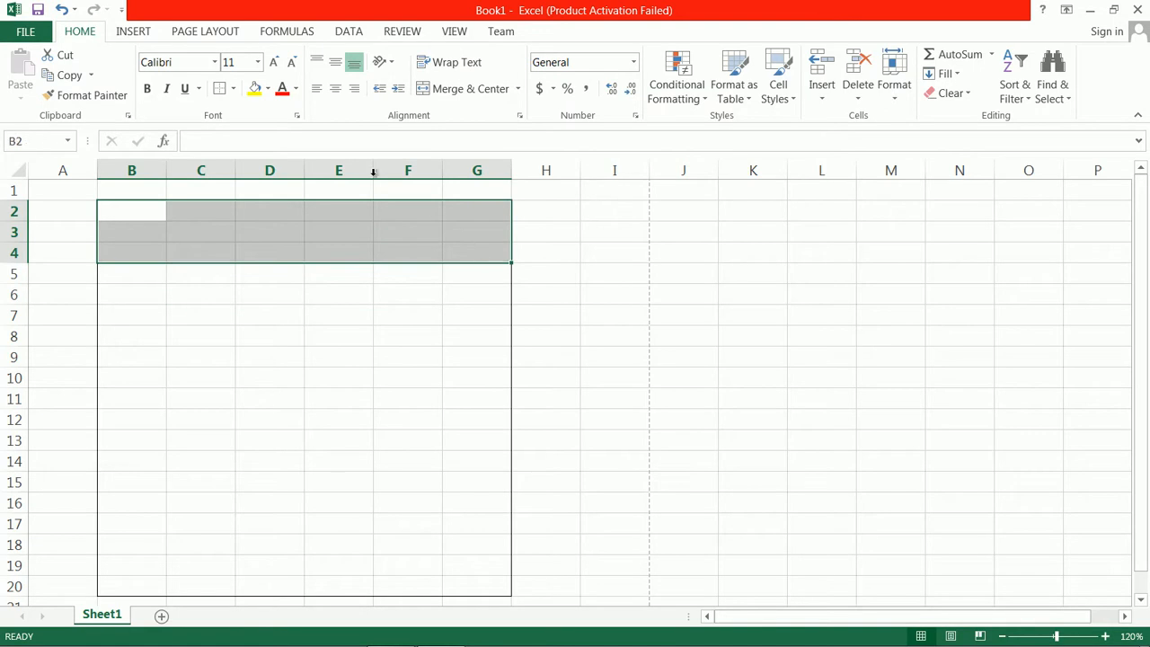
left_click(232, 89)
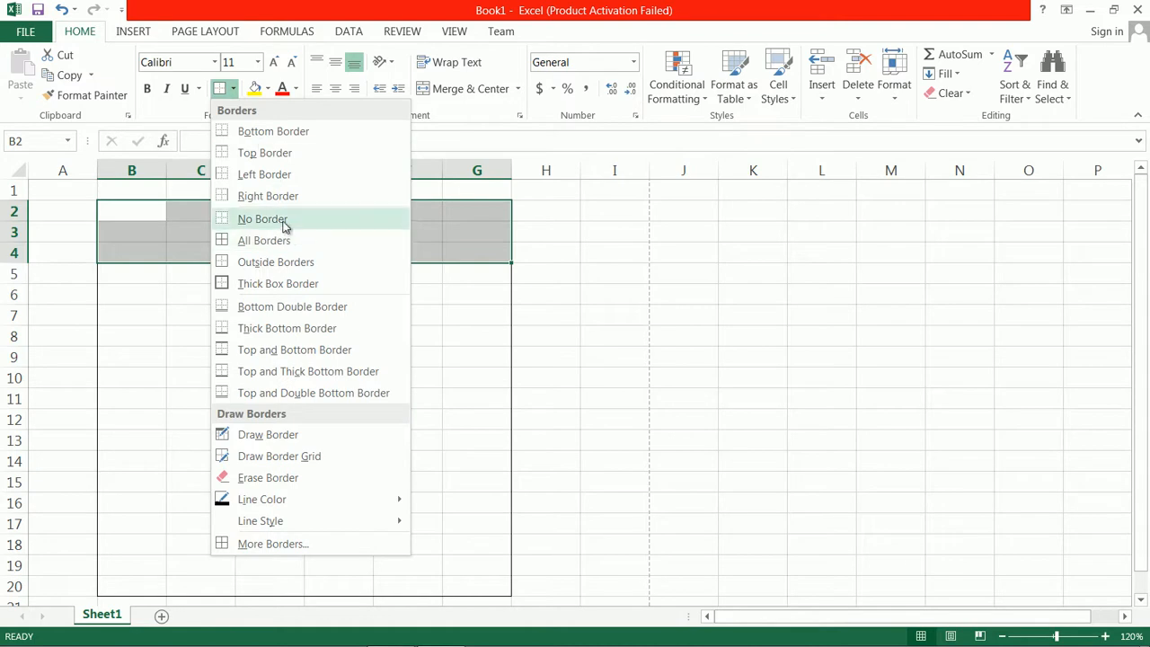
left_click(283, 268)
left_click(284, 237)
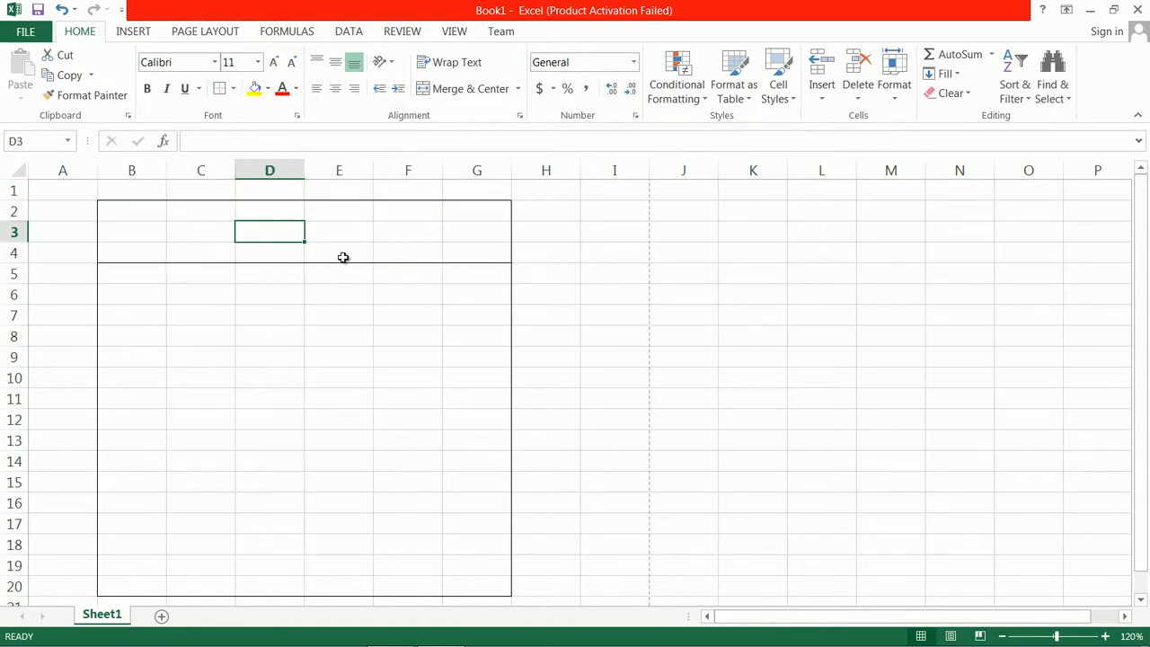
Step: Apply outside borders to row block B5:G5 and separately to block B6:G7
left_click_drag(131, 279, 461, 275)
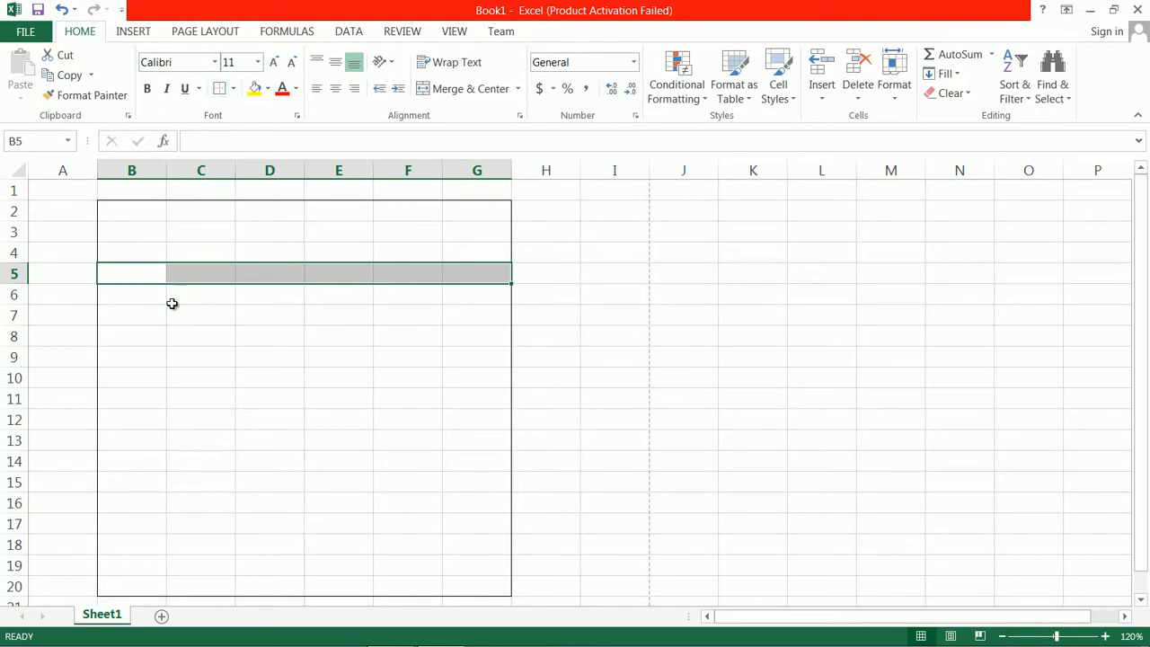
left_click_drag(117, 297, 467, 312)
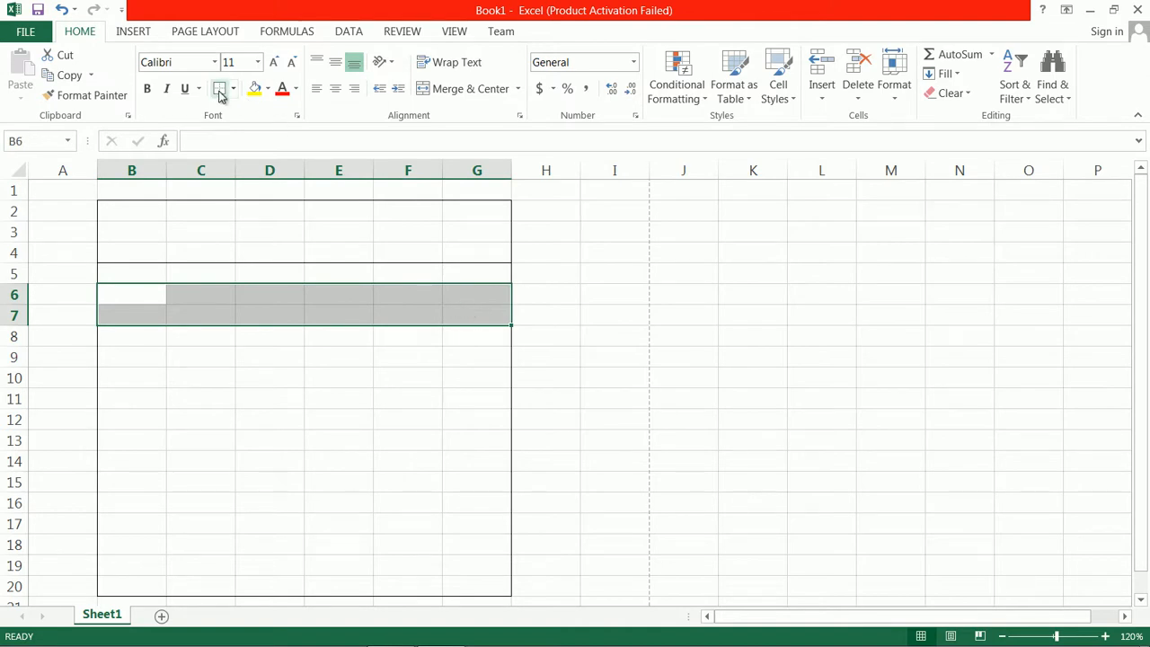
left_click(139, 343)
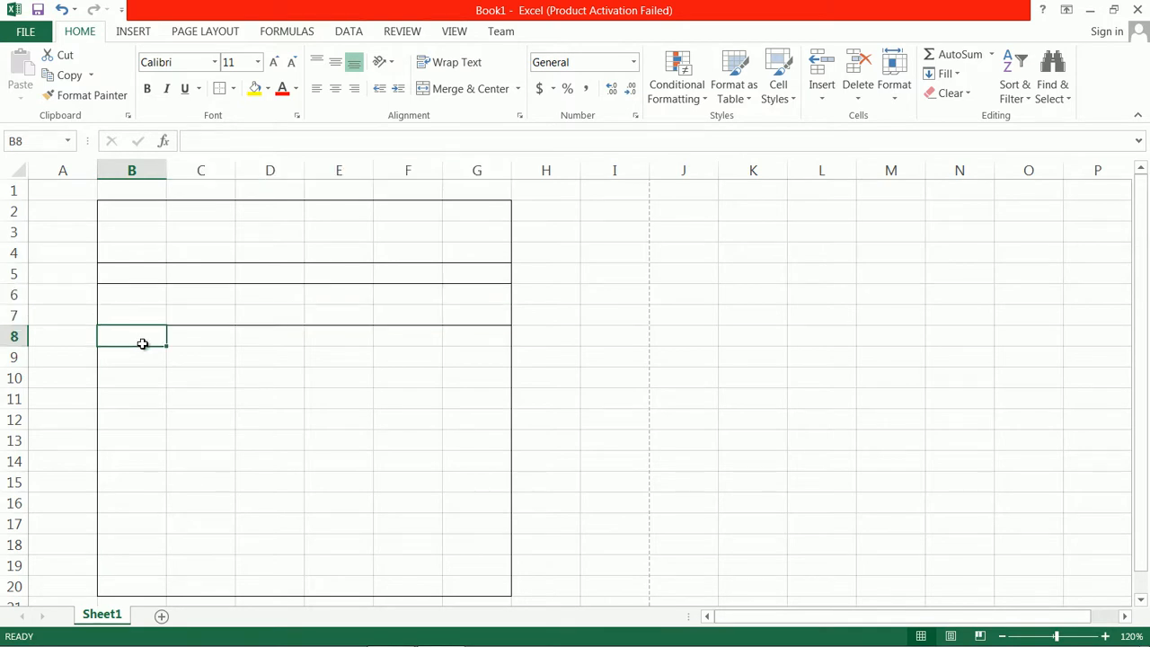
Step: Try all borders on the range B8:G14, and undo them
left_click_drag(147, 344, 488, 470)
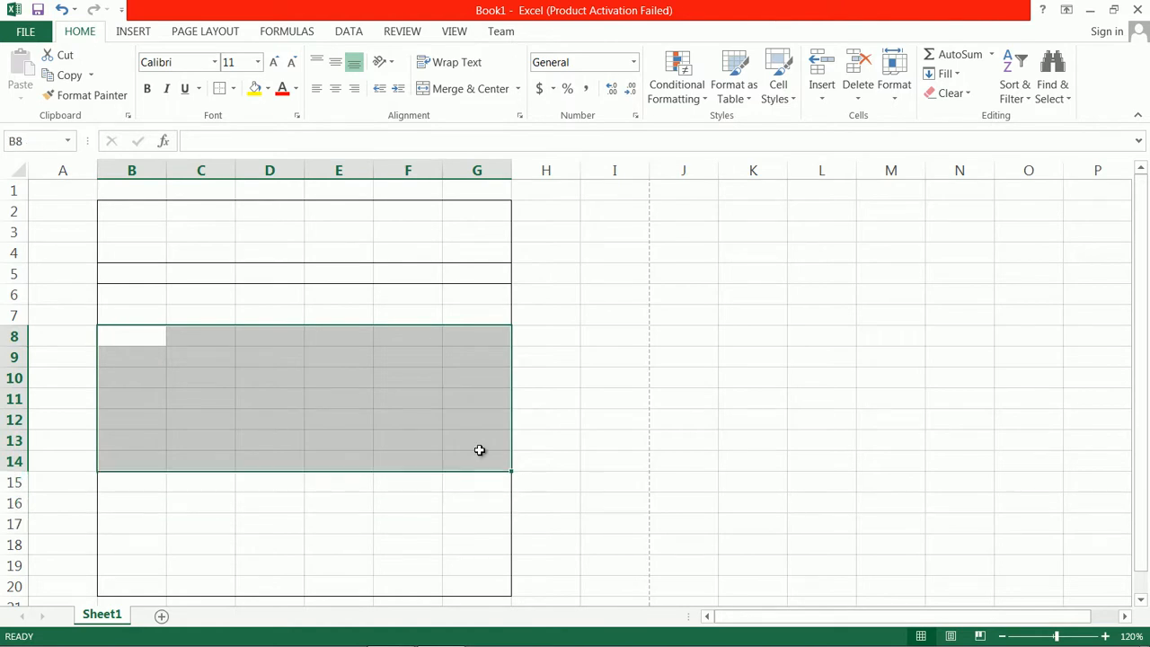
left_click(234, 89)
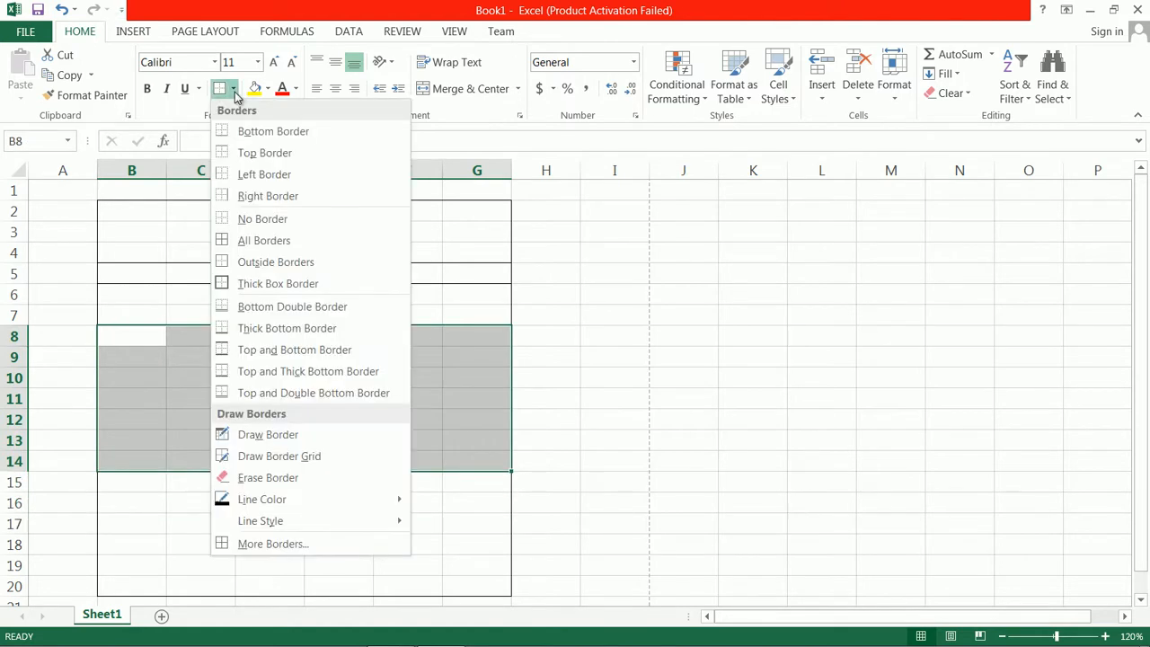
left_click(282, 241)
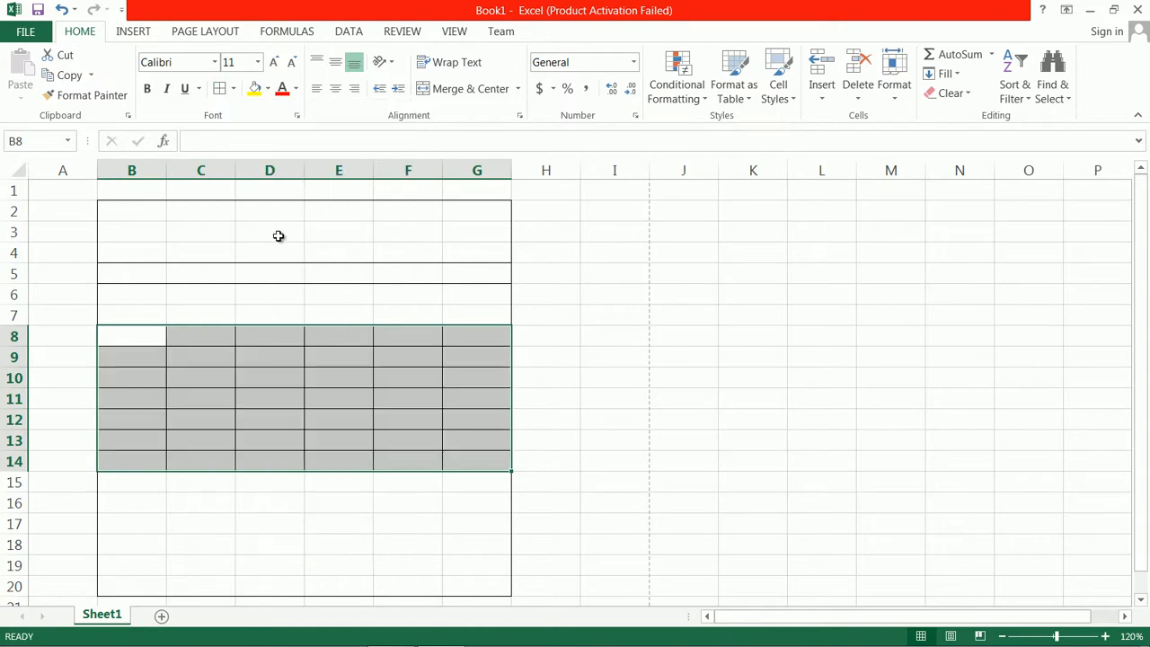
left_click(153, 340)
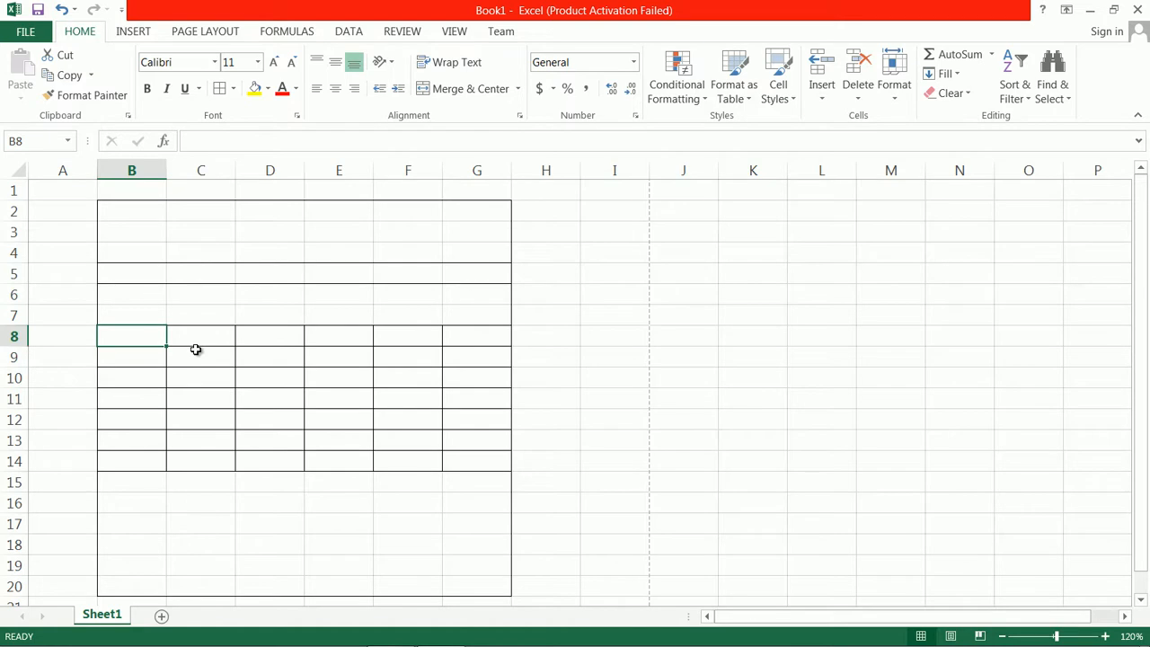
key("ctrl+z")
Step: Apply outside borders around the range B8:G15
left_click(121, 337)
left_click_drag(121, 336, 465, 482)
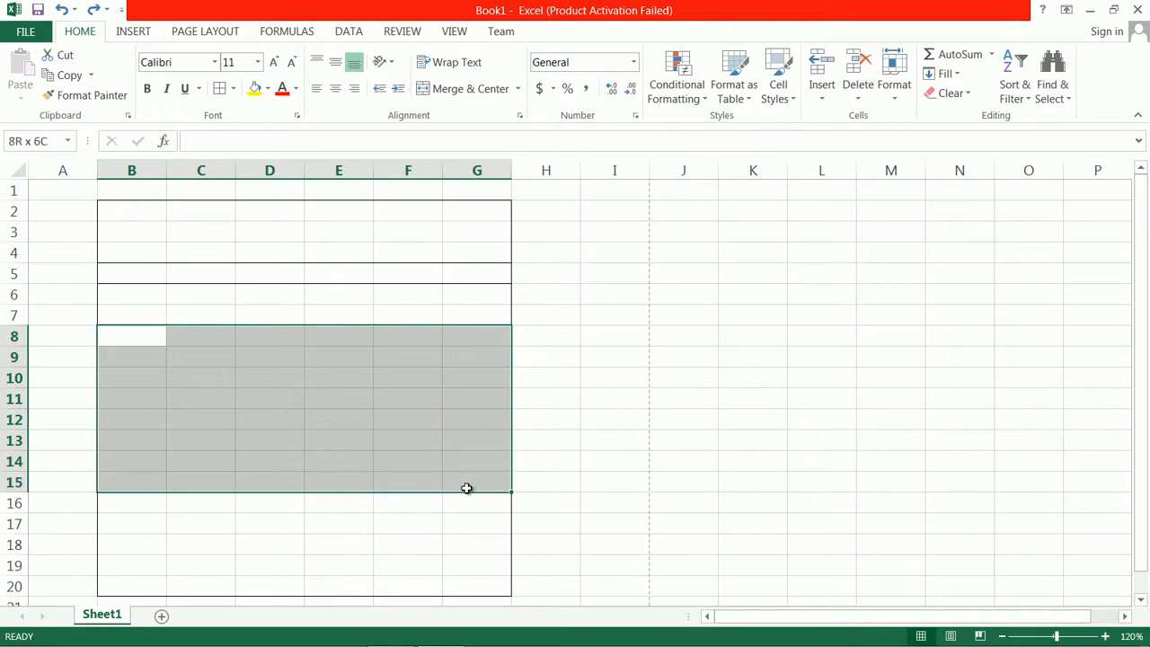
left_click(235, 90)
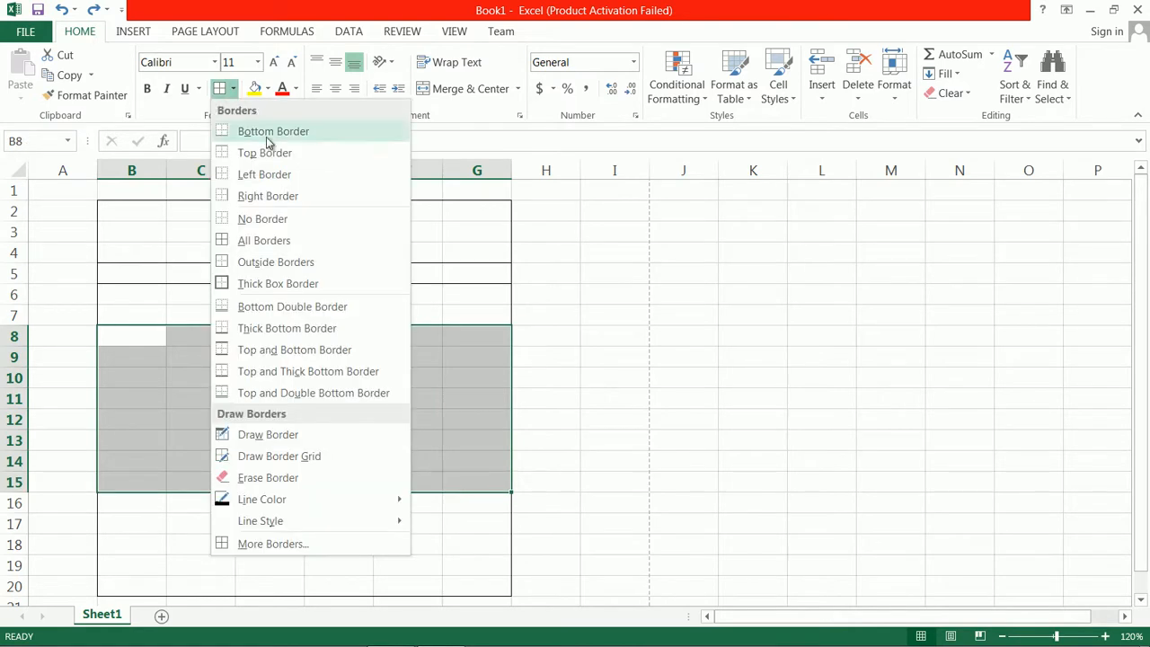
left_click(274, 265)
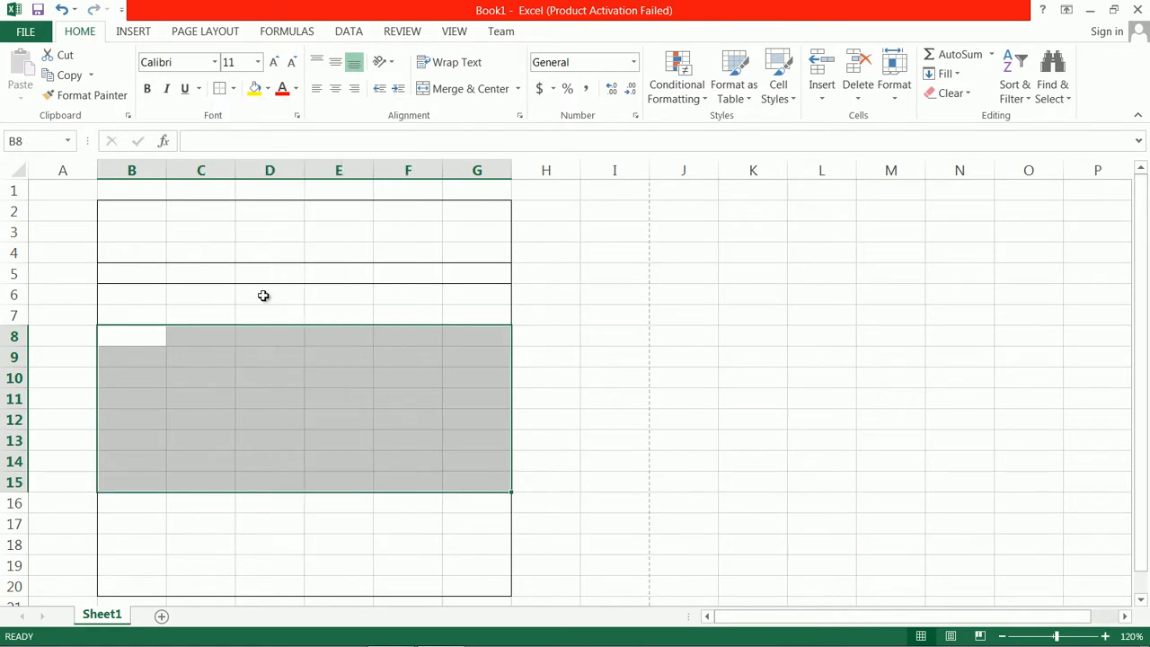
left_click(226, 422)
Step: Divide the middle block into columns by applying outside borders separately to B8:B15, C8:D15, E8:E15, F8:F15 and G8:G15
left_click(125, 336)
left_click_drag(130, 387, 134, 483)
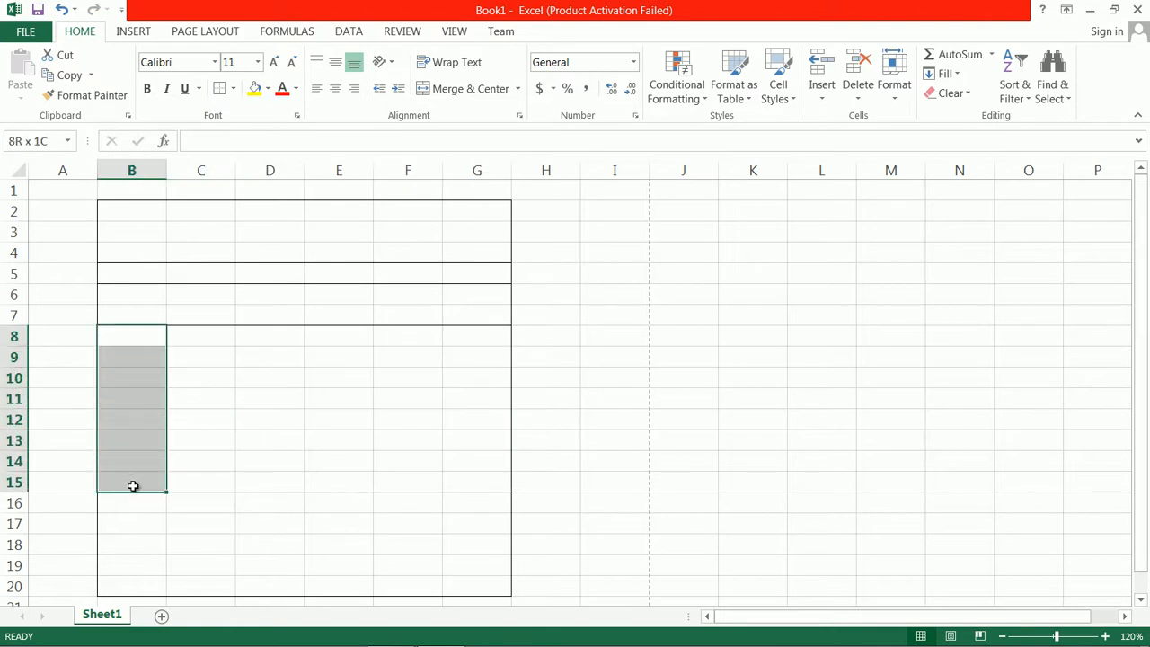
left_click_drag(187, 336, 281, 480)
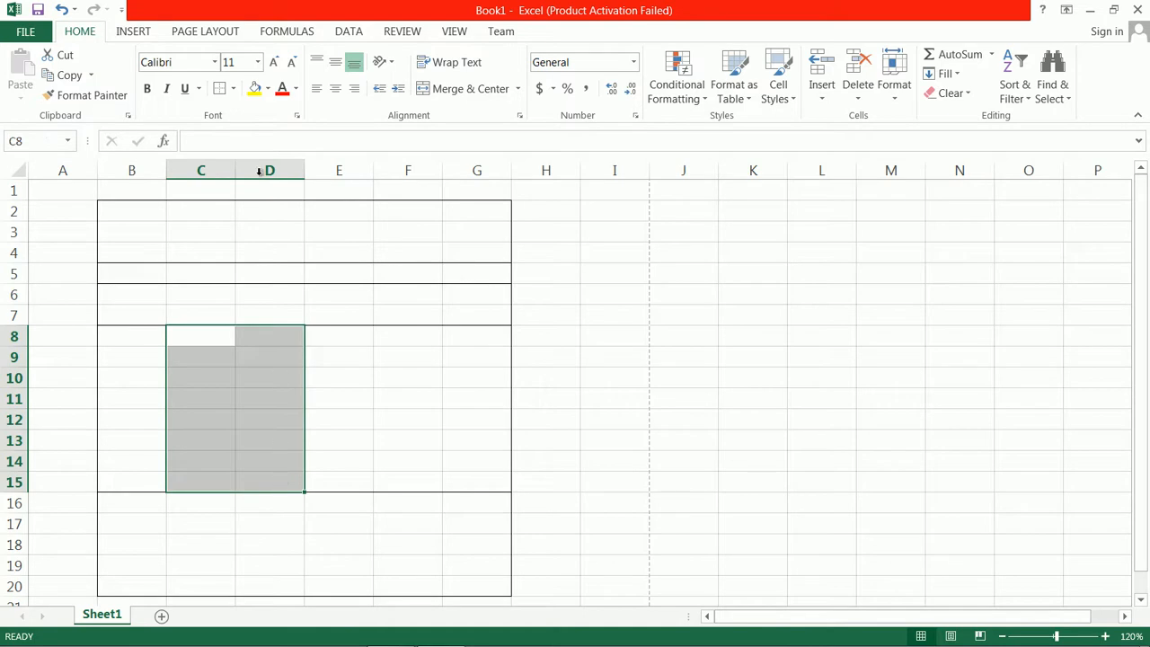
left_click_drag(360, 341, 350, 470)
left_click(230, 83)
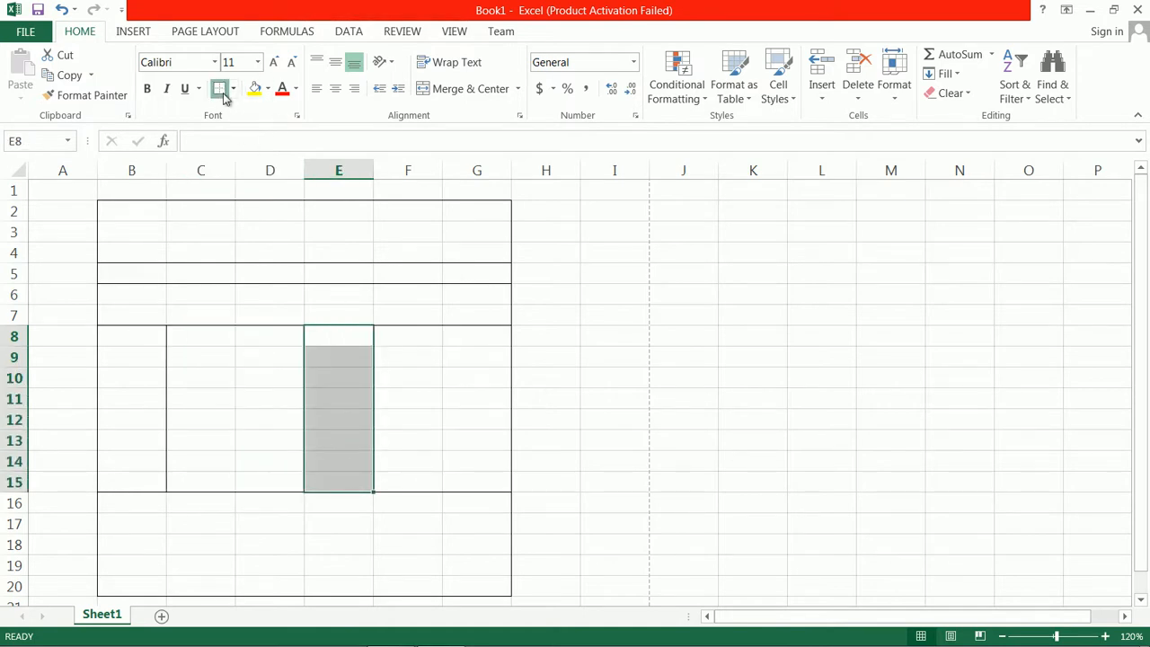
left_click_drag(403, 339, 413, 484)
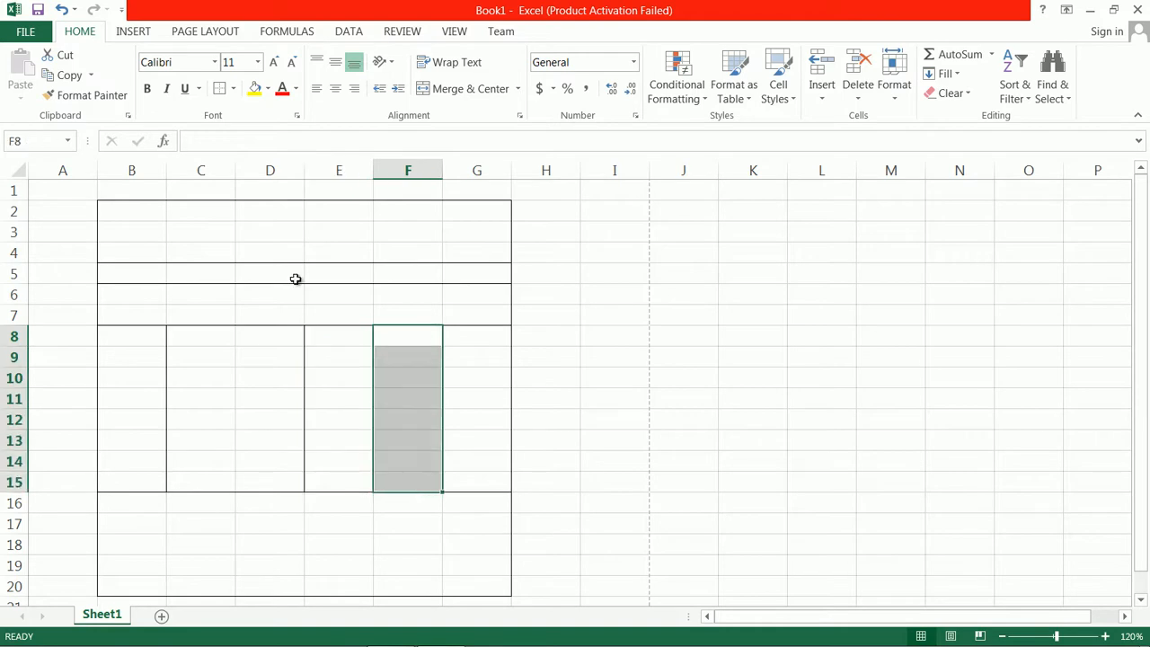
left_click_drag(467, 336, 470, 487)
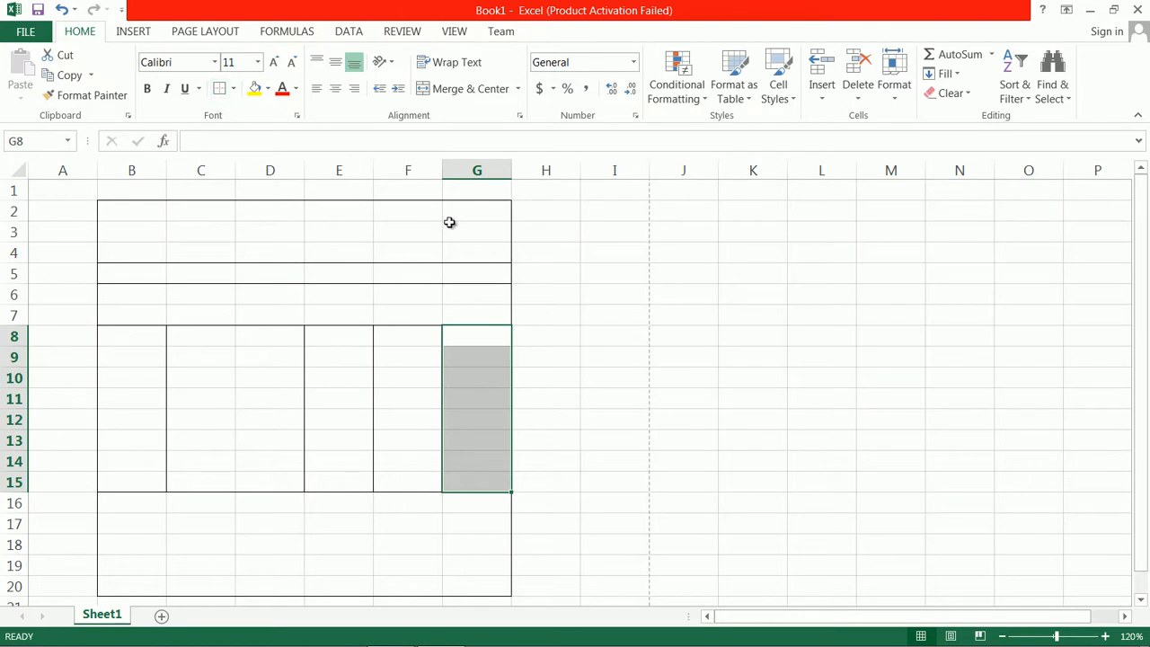
Step: Apply outside borders to block B16:G17 and separately to row block B18:G18
left_click(116, 506)
left_click_drag(116, 506, 480, 525)
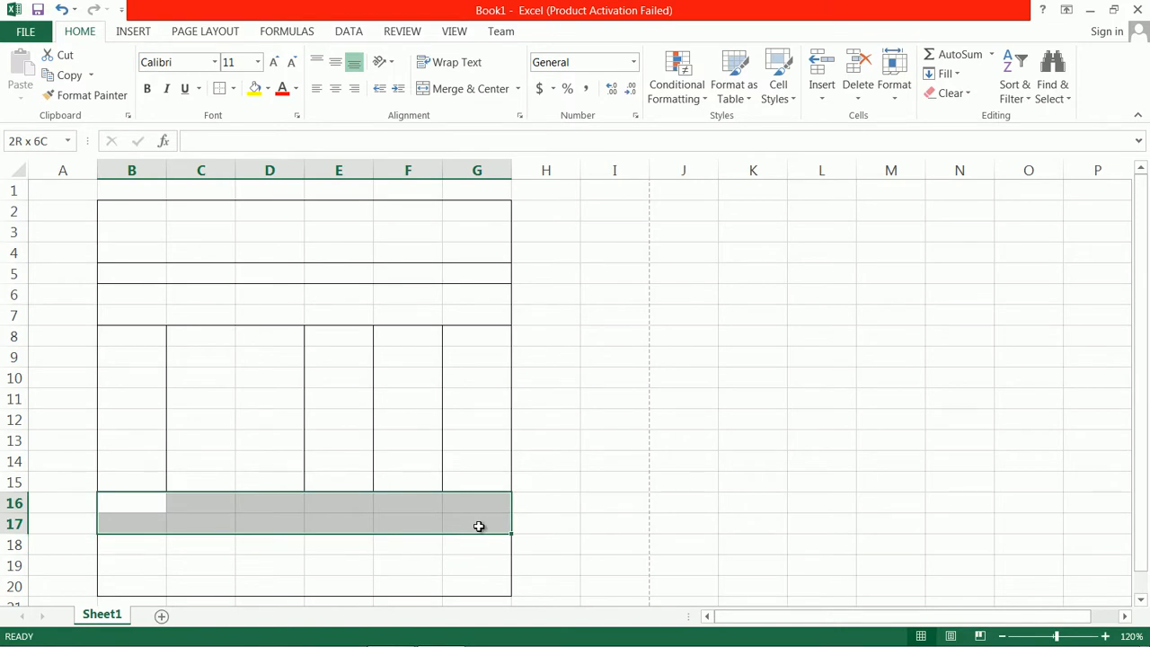
left_click_drag(478, 527, 479, 527)
left_click_drag(117, 545, 473, 547)
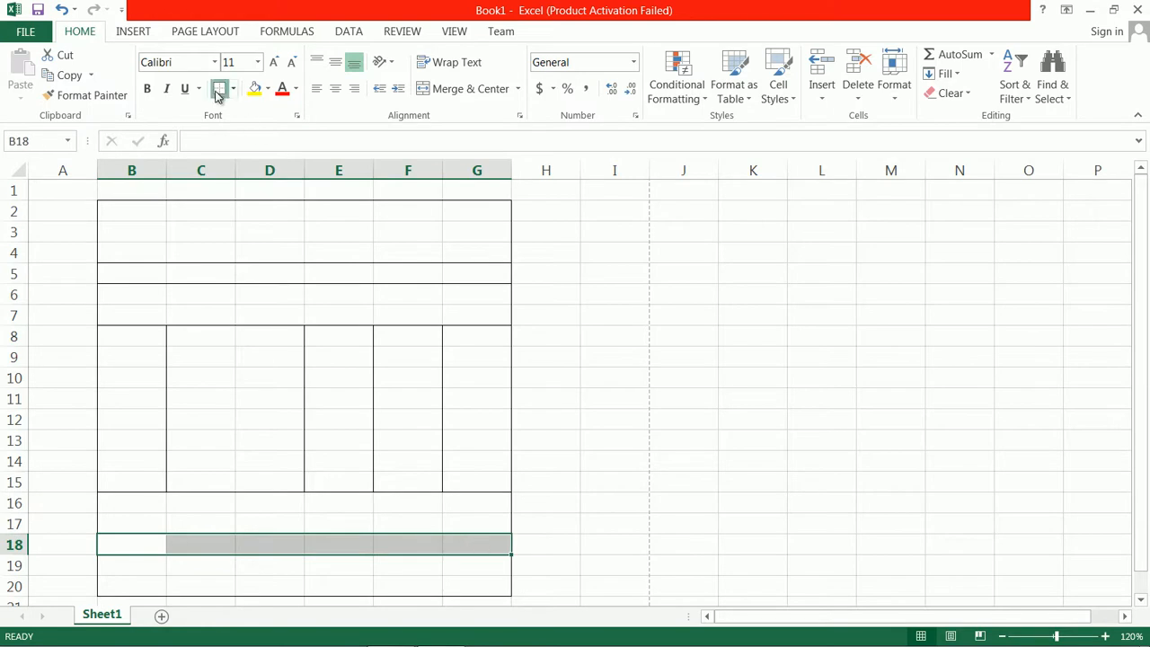
mouse_move(177, 640)
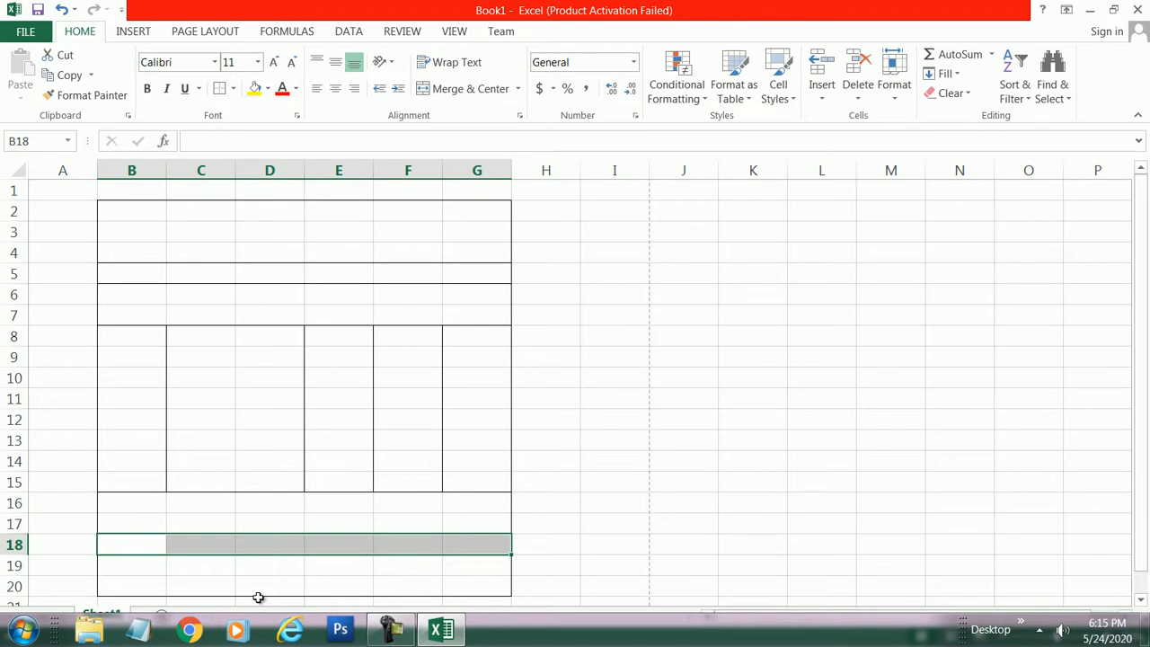
Step: Merge and center the header block B2:G4
left_click(310, 582)
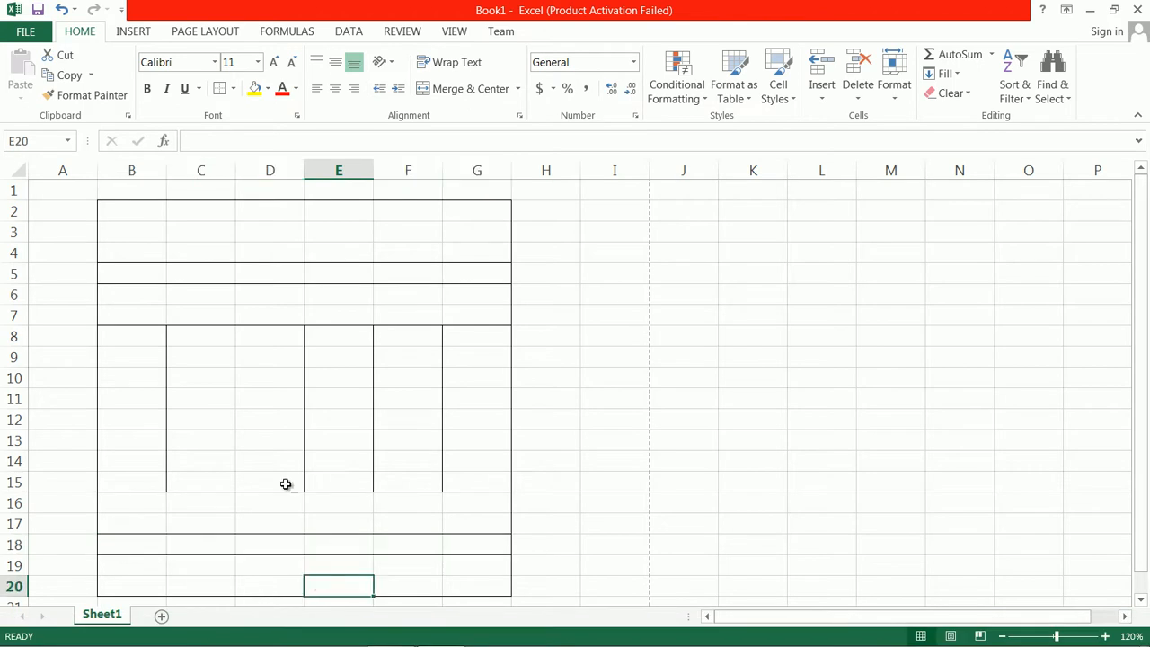
left_click_drag(127, 212, 488, 249)
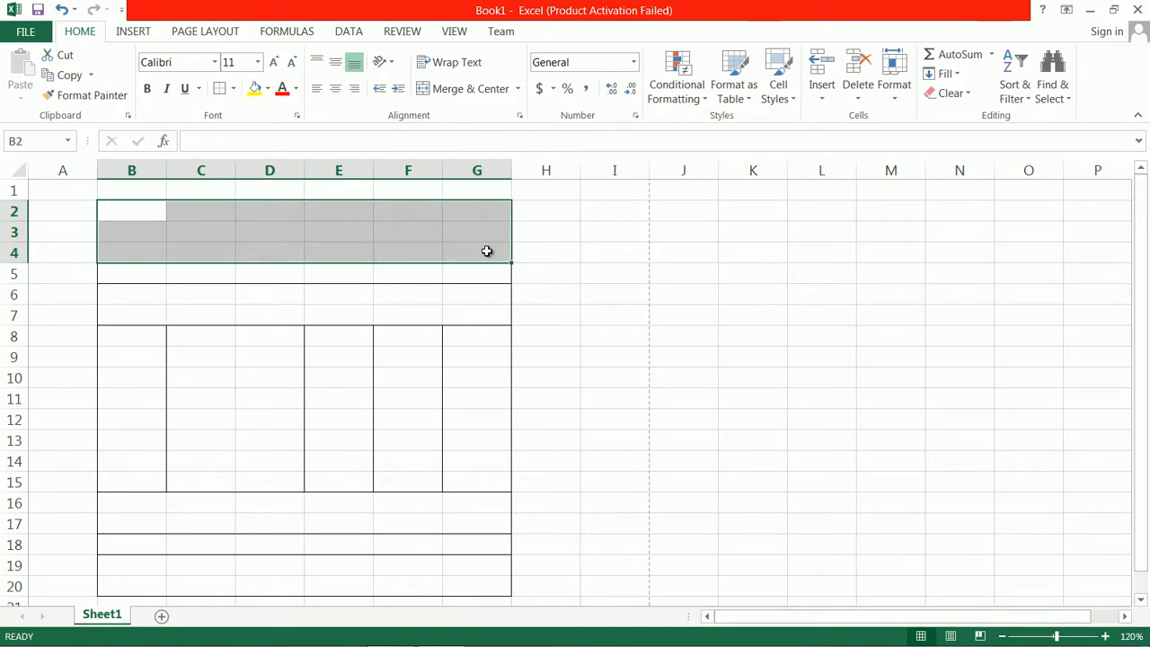
left_click(441, 92)
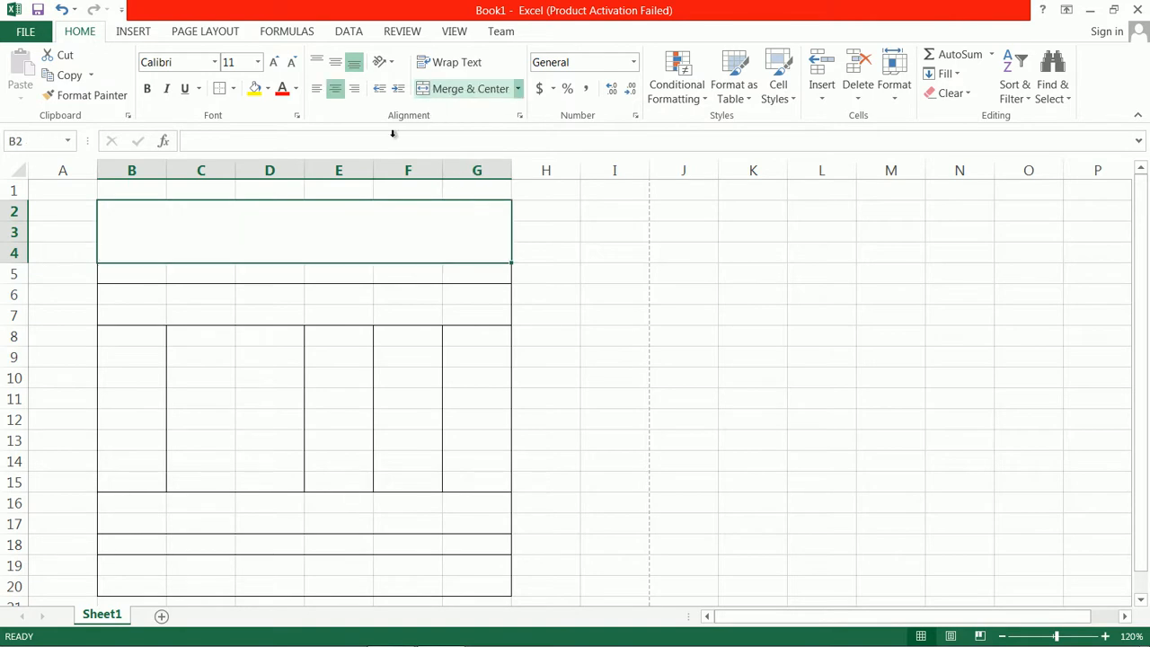
Step: Enter the title "Phoenix Computer System" in the merged header cell
double_click(297, 226)
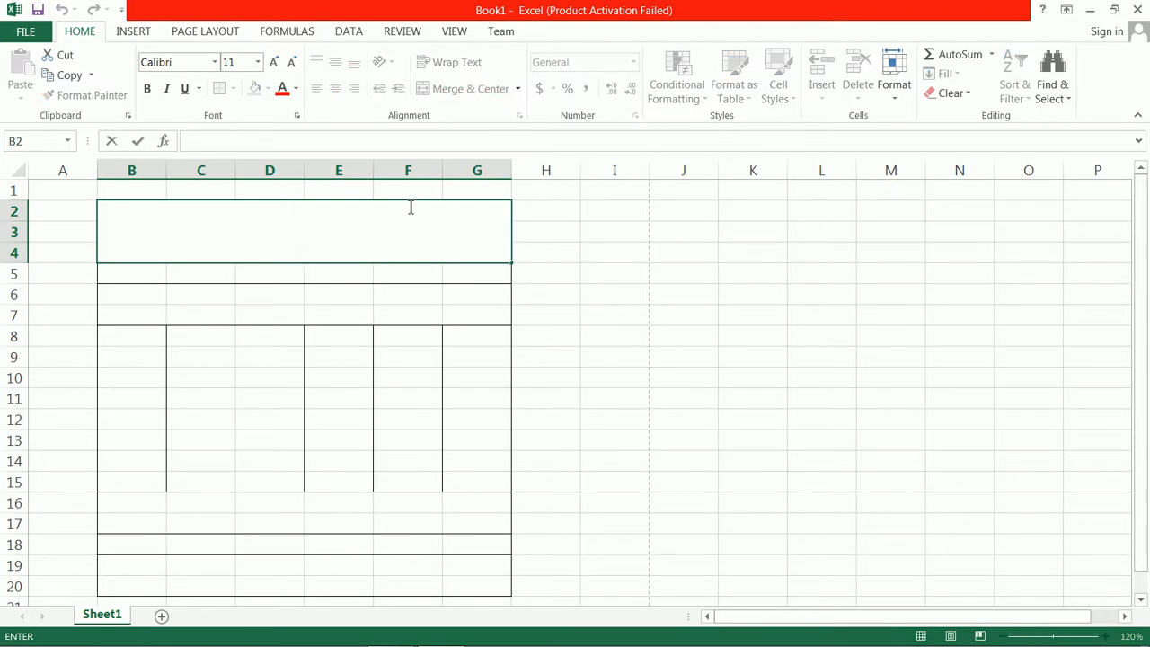
type("M")
type("H")
type(")")
type("hoeni")
type("x")
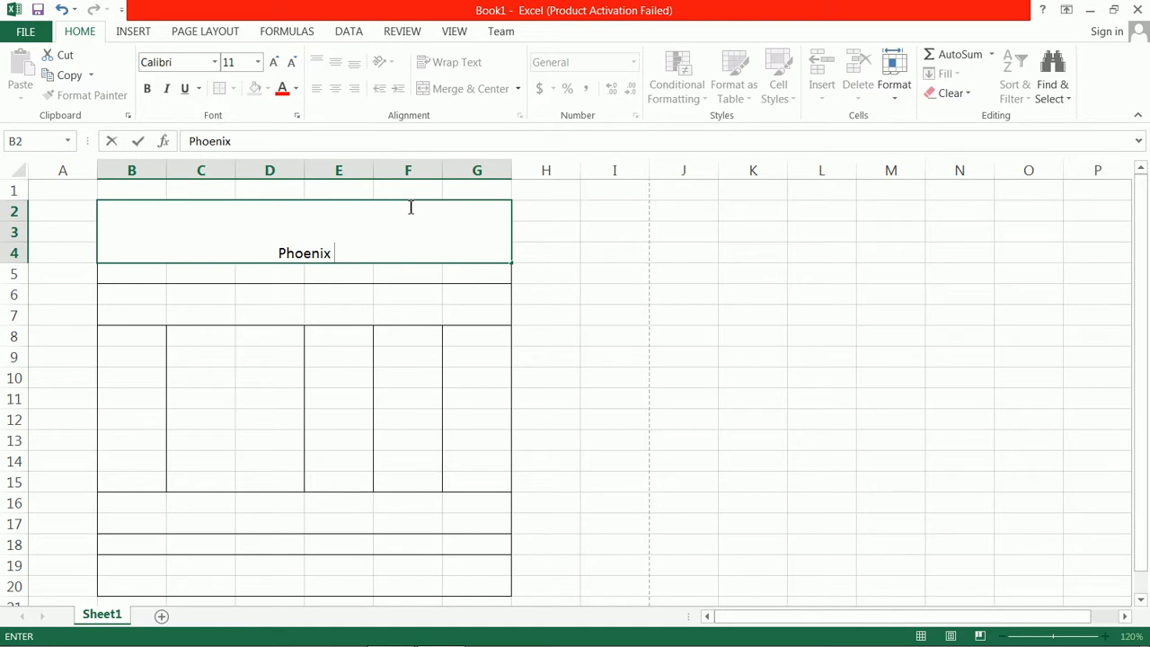
type(" Compu")
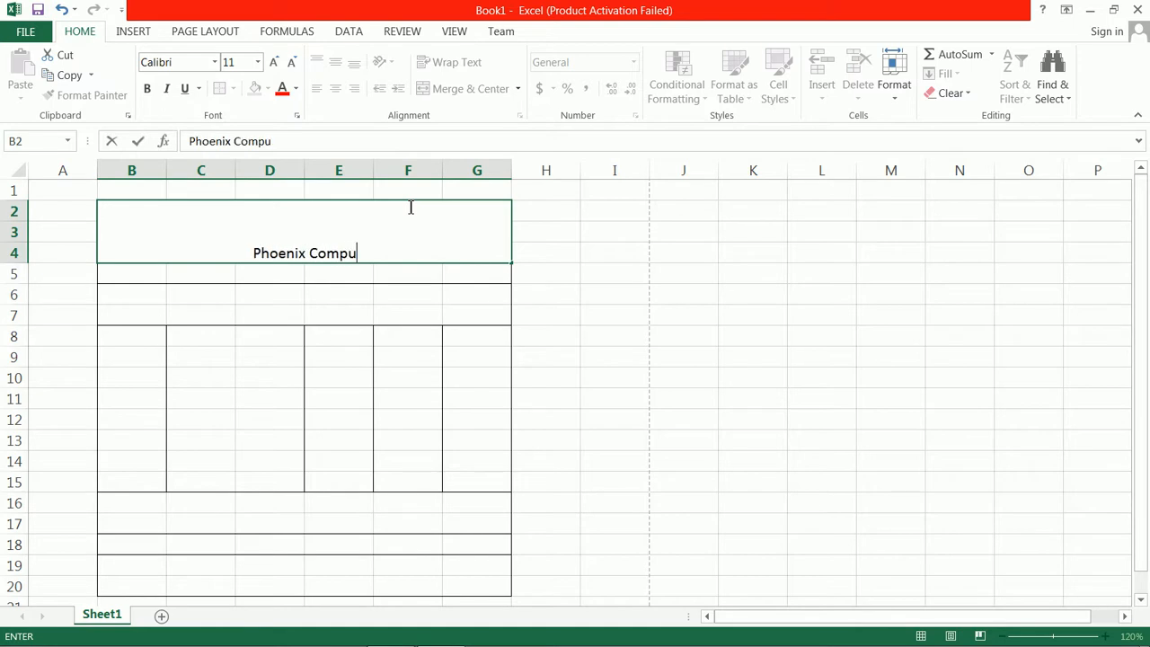
type("ter S")
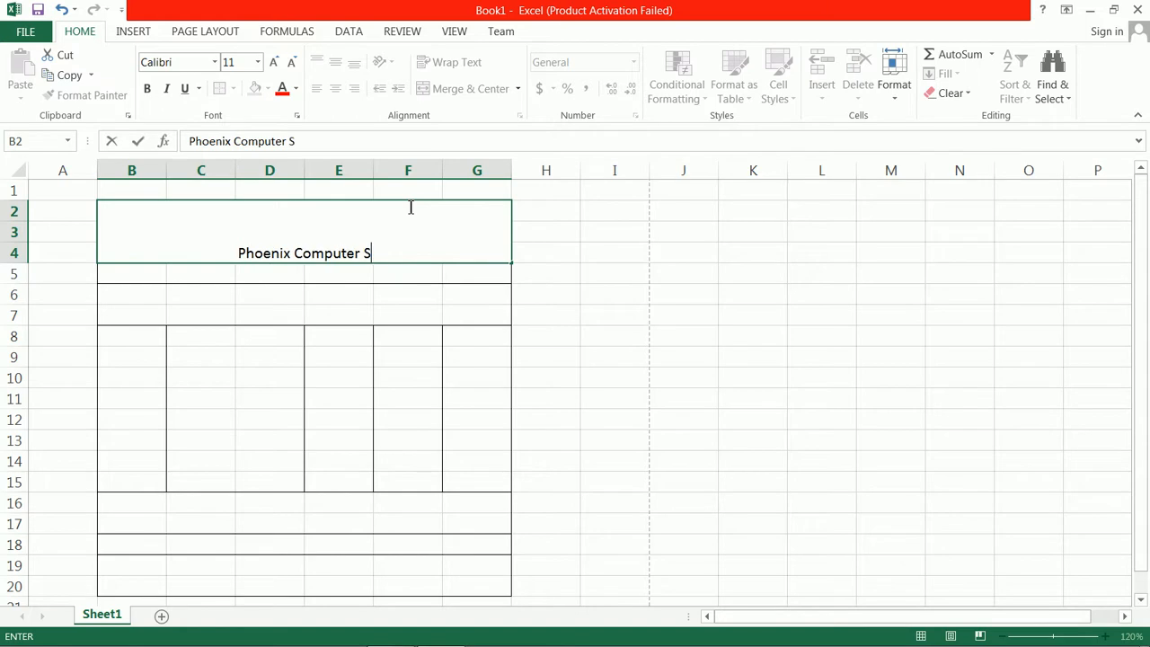
type("ystem")
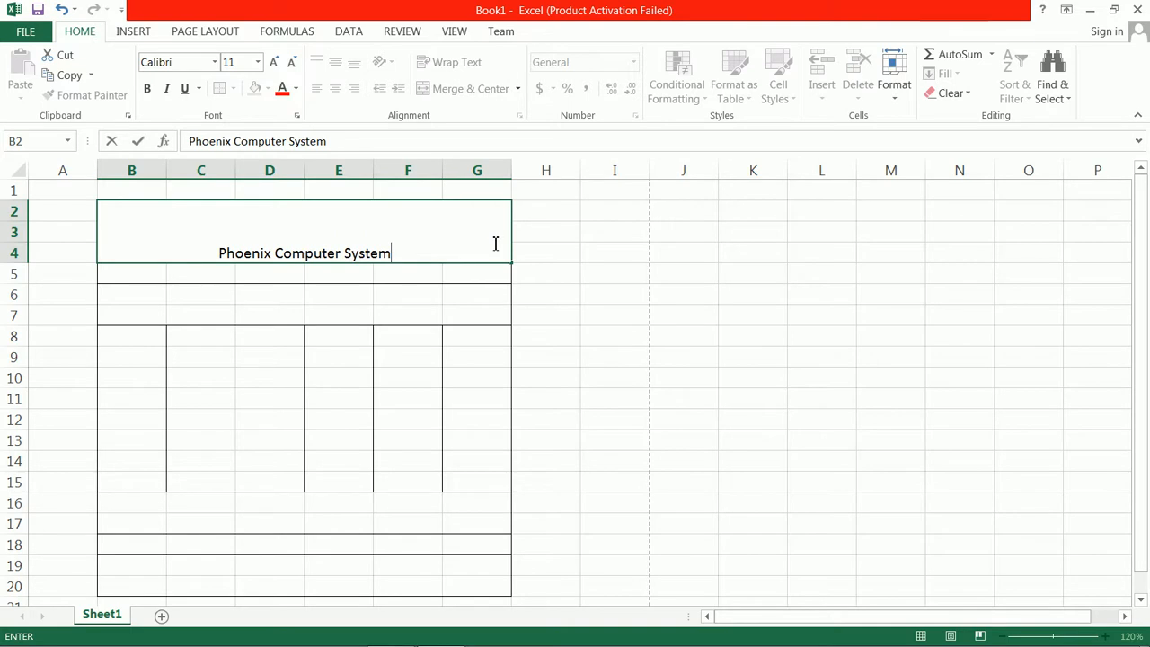
key("Return")
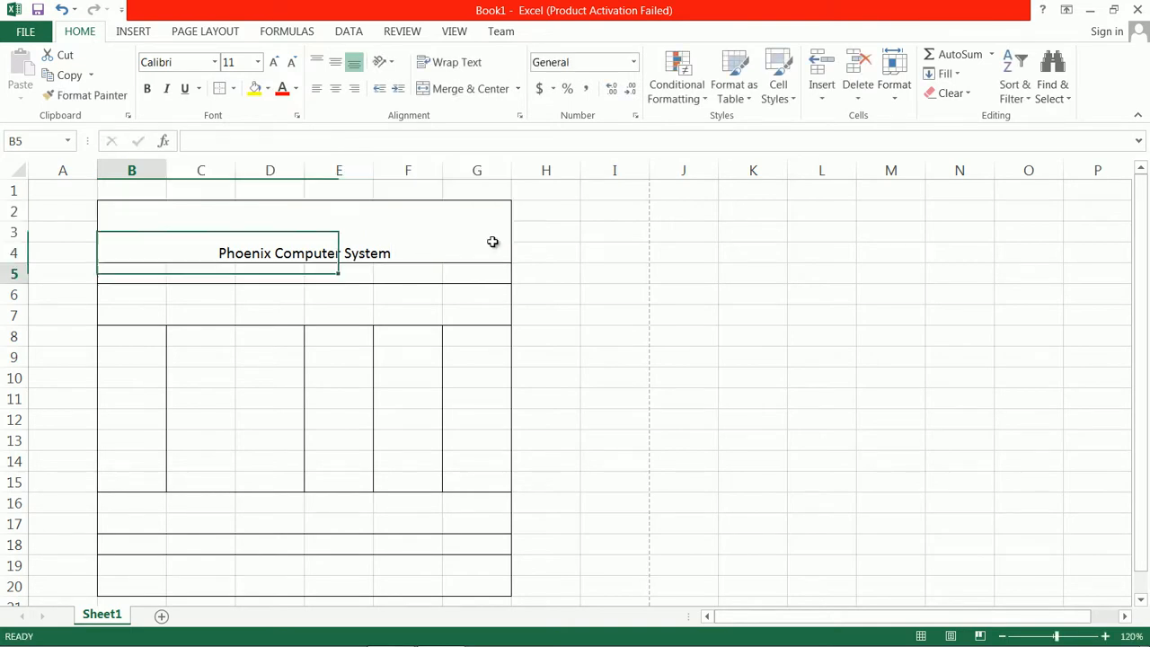
Step: Compare the vertical alignments on the header title and set it to top align
left_click(452, 240)
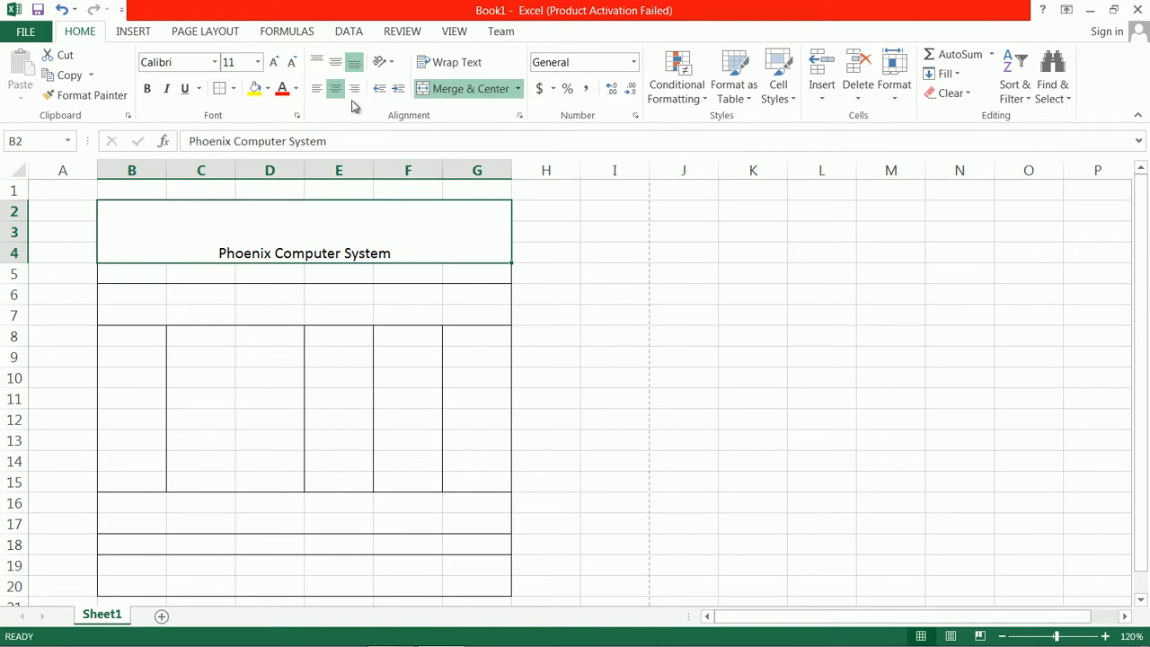
left_click(336, 62)
left_click(321, 62)
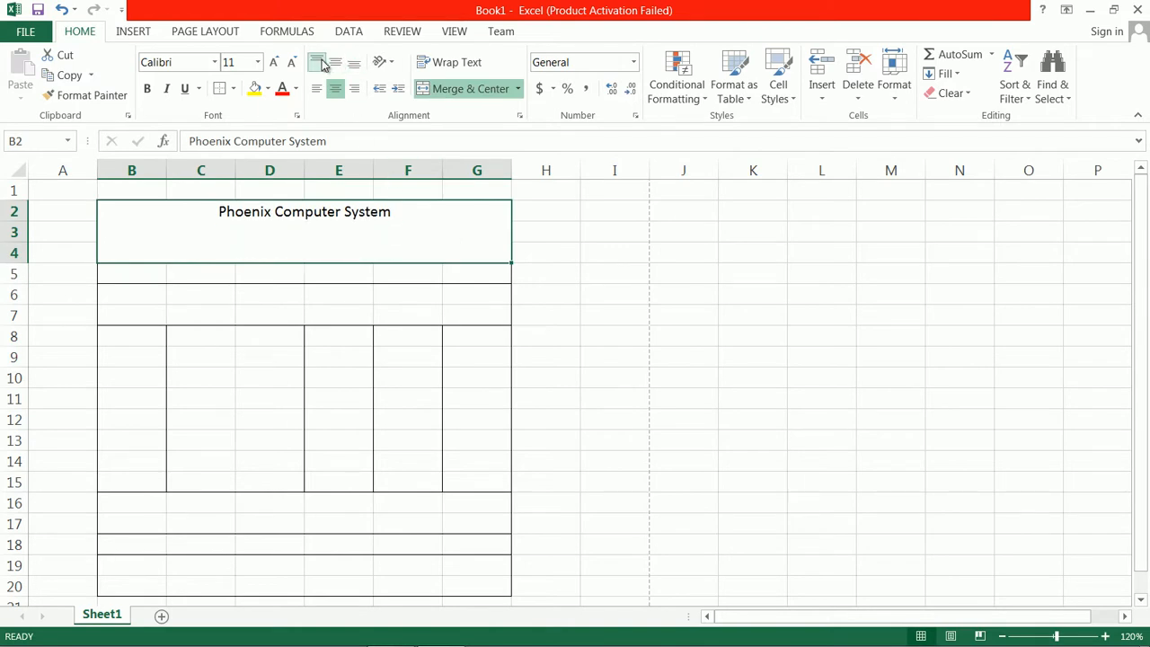
left_click(335, 63)
left_click(355, 64)
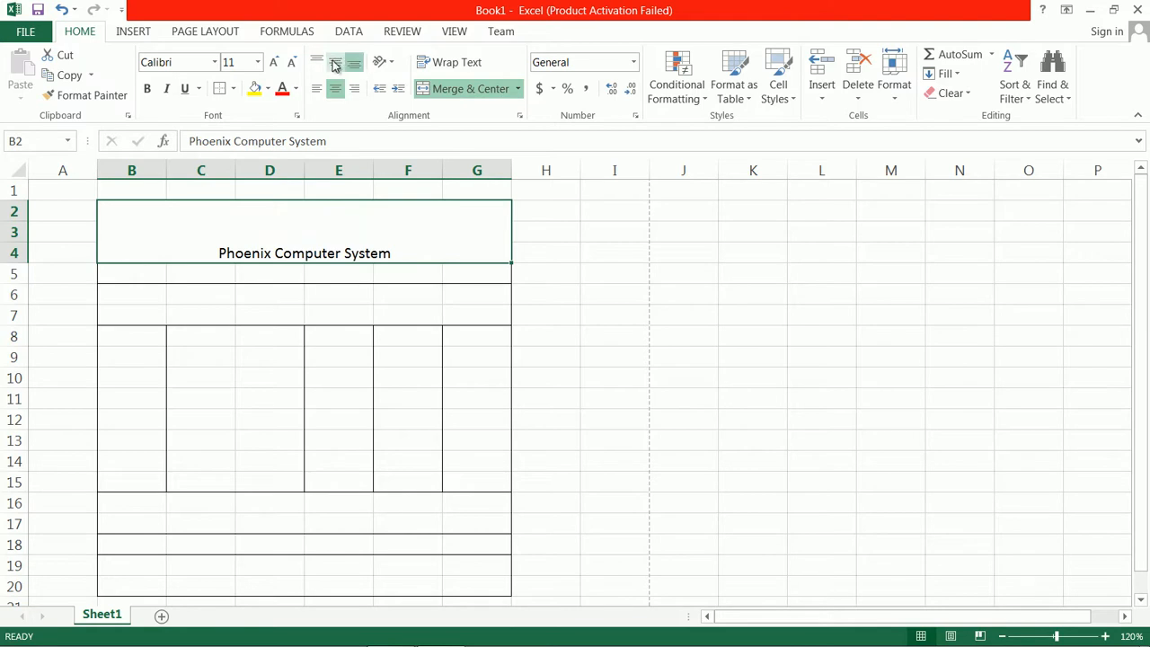
left_click(335, 63)
left_click(321, 63)
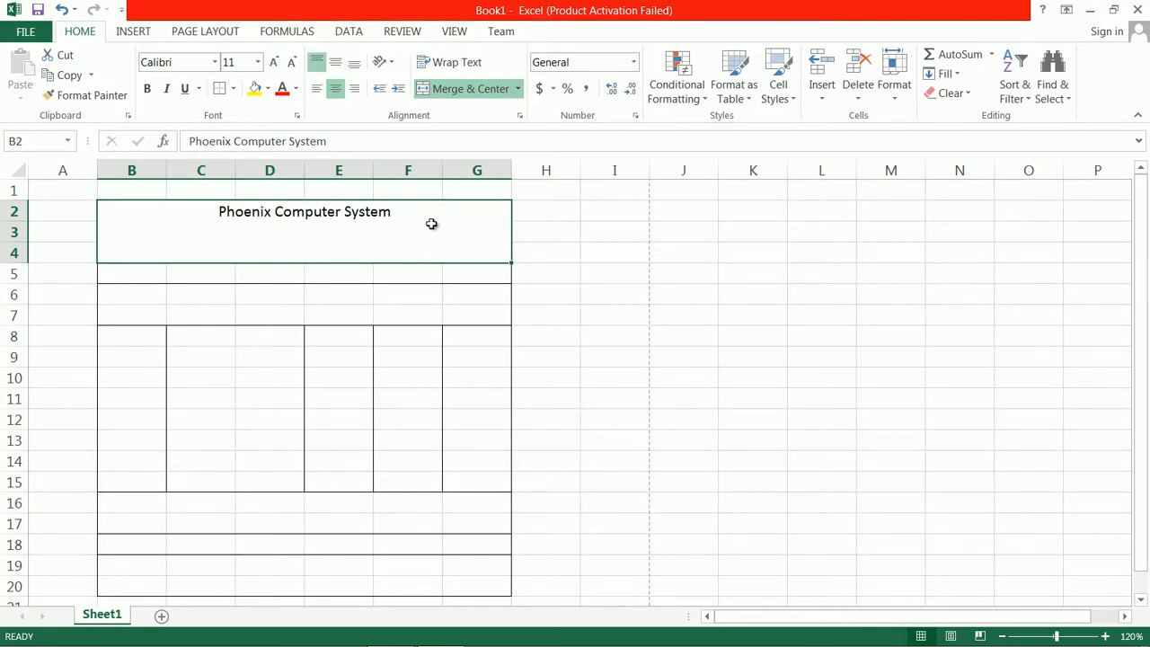
double_click(380, 212)
left_click_drag(217, 214, 424, 216)
left_click(407, 221)
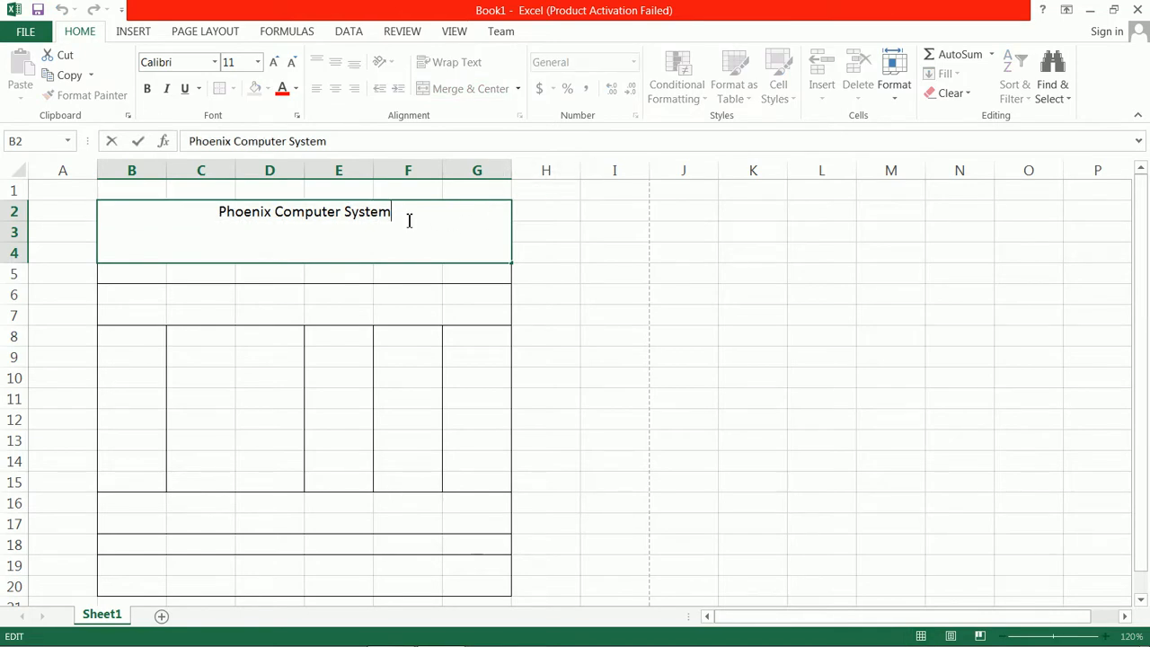
key("Return")
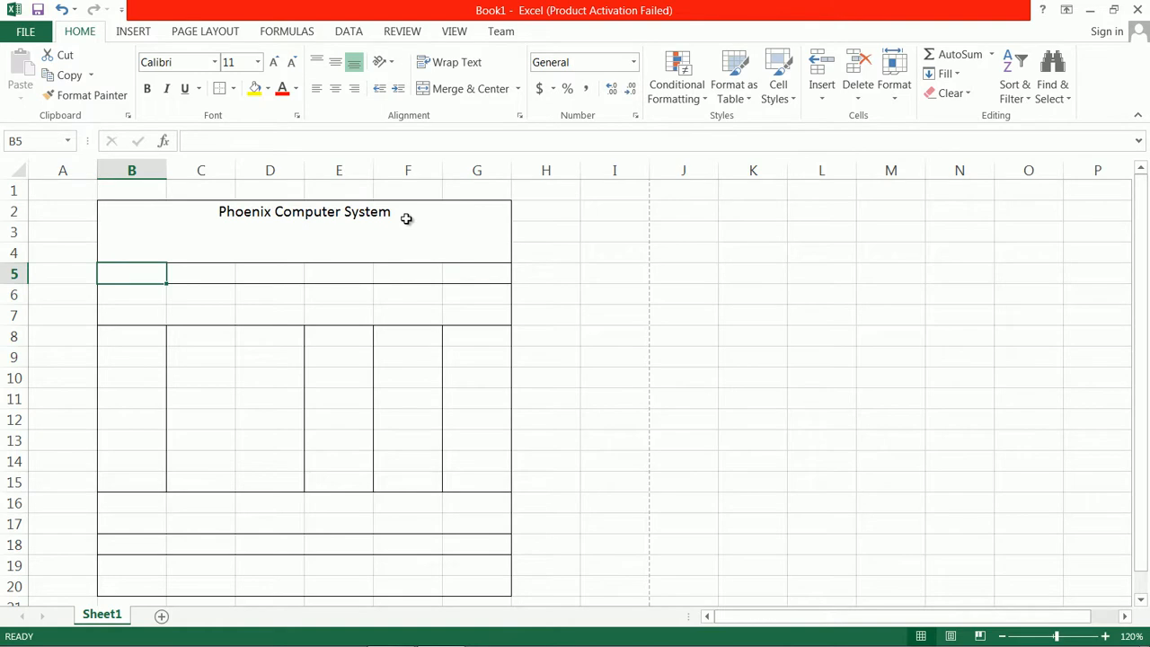
left_click(389, 213)
double_click(398, 213)
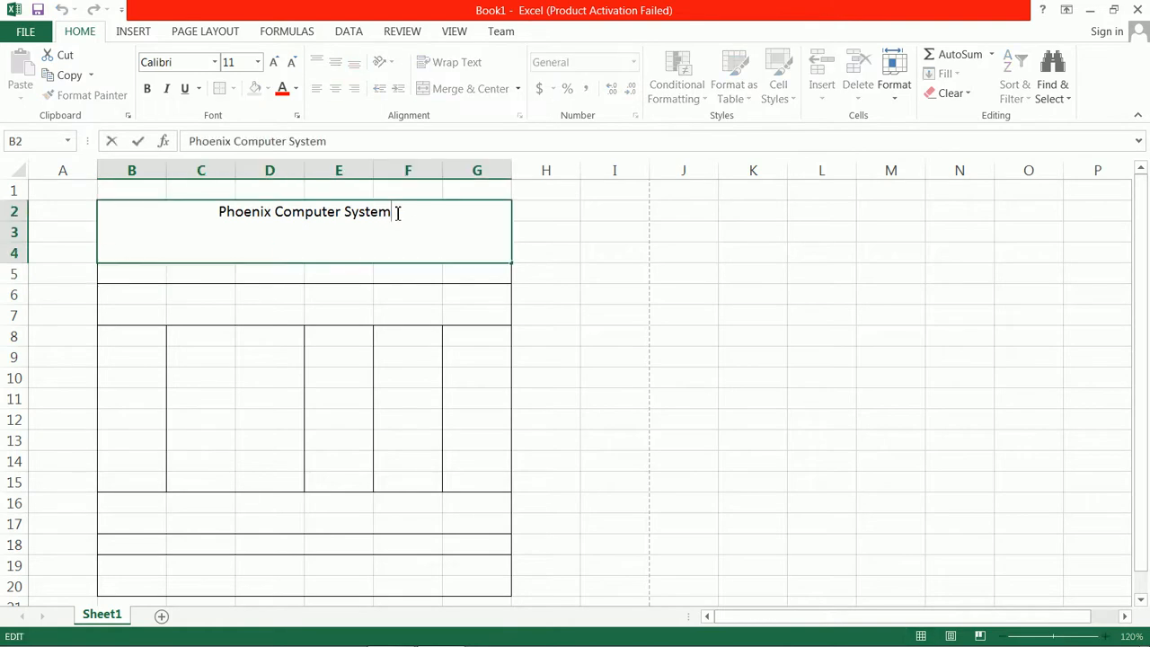
key("Return")
left_click(388, 211)
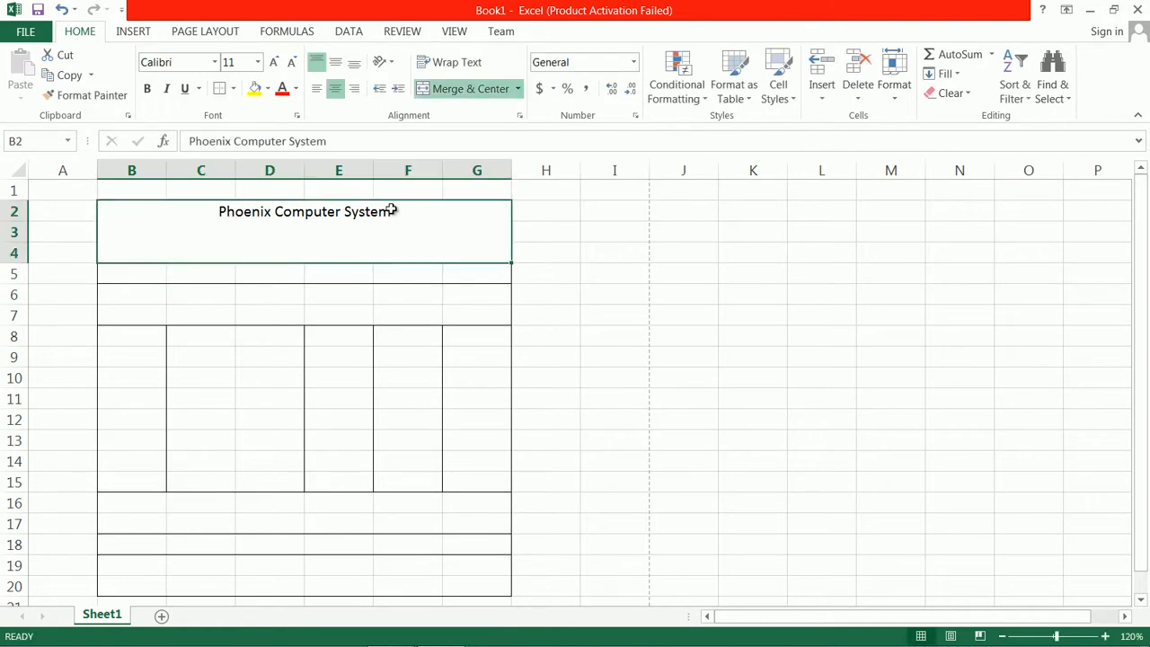
double_click(400, 210)
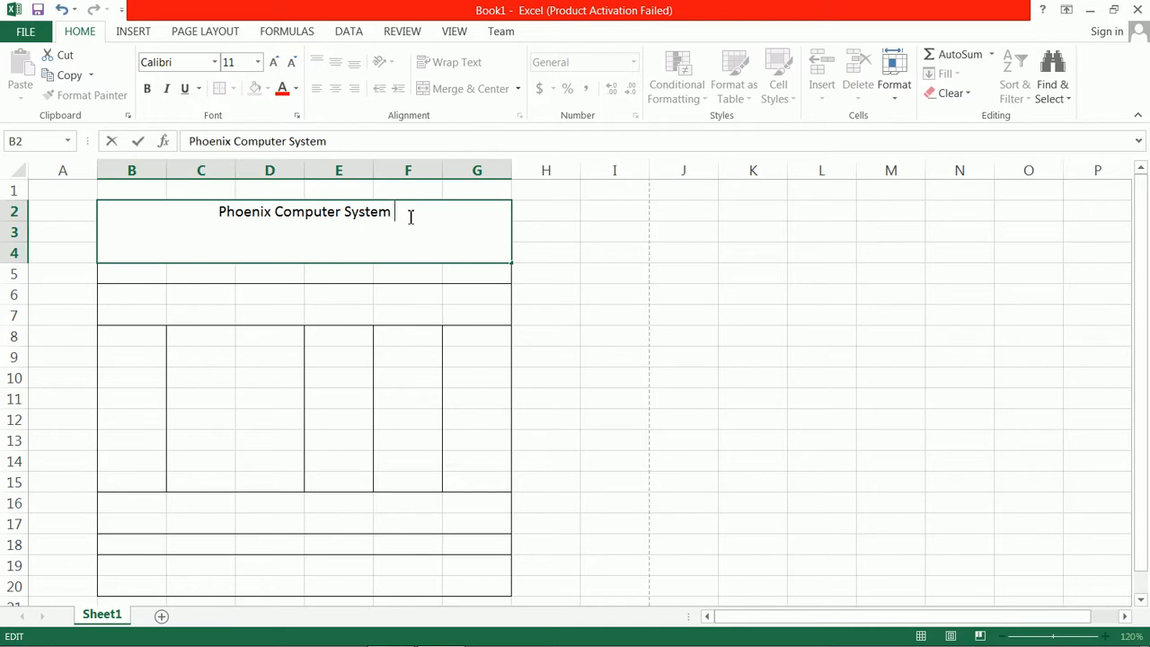
left_click(122, 212)
left_click_drag(393, 212, 220, 212)
left_click(261, 239)
Step: Draw a text box about 1.38 by 0.56 inches beside the form around H6:J8 and enter the company's address on two lines
left_click(137, 34)
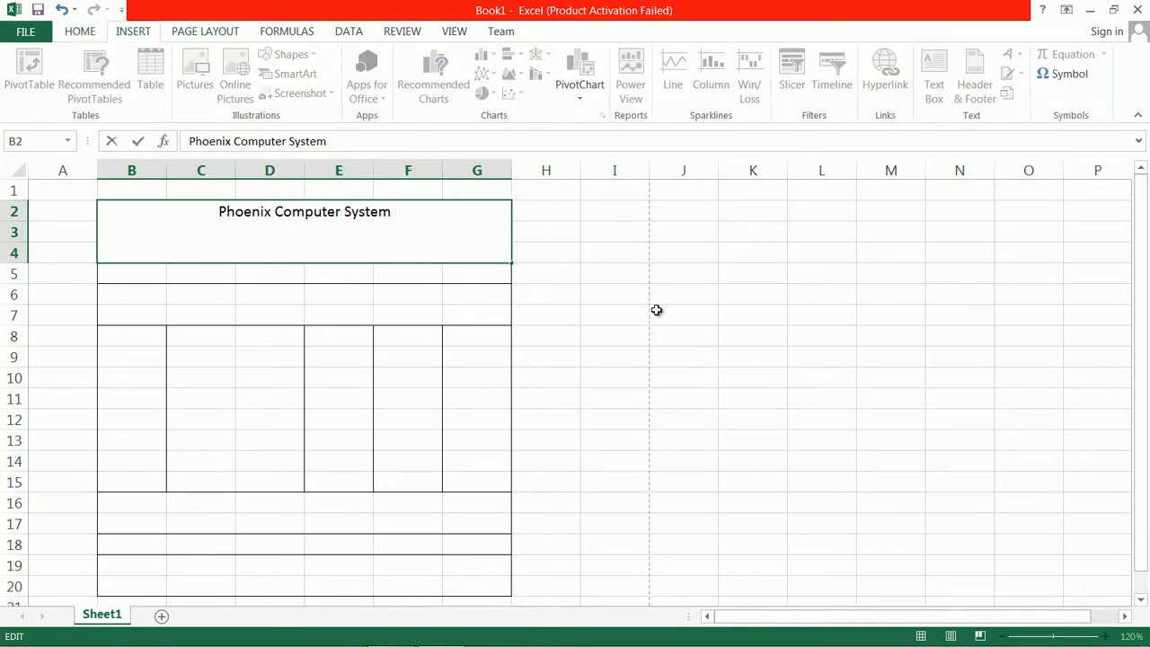
left_click(569, 251)
left_click(306, 55)
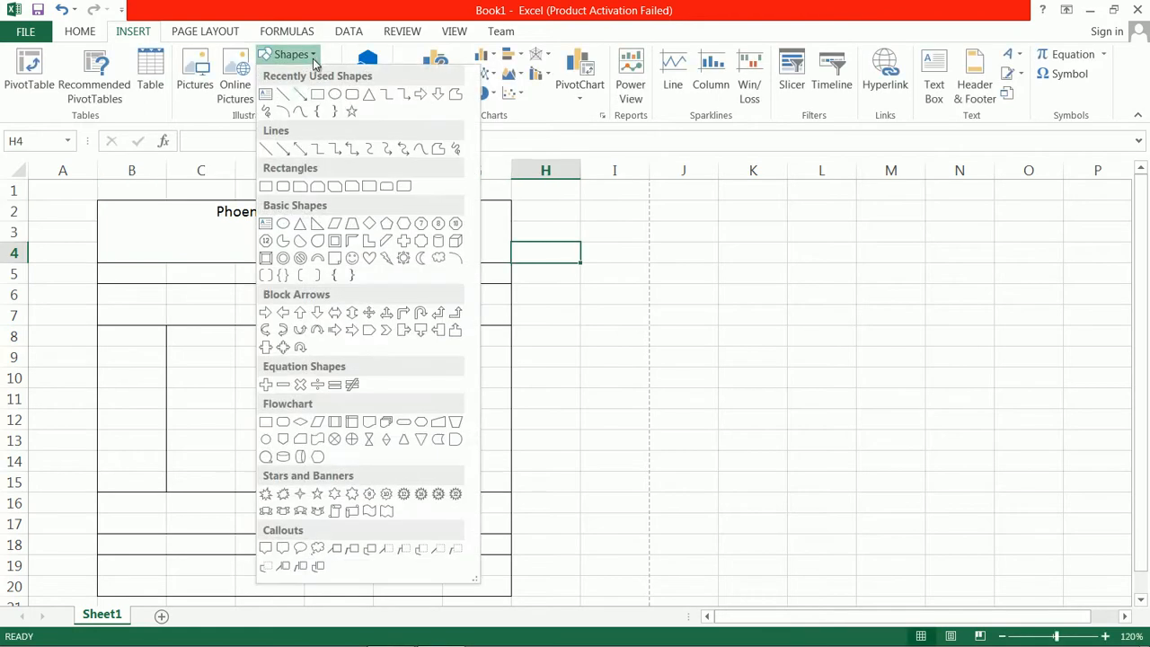
left_click(266, 93)
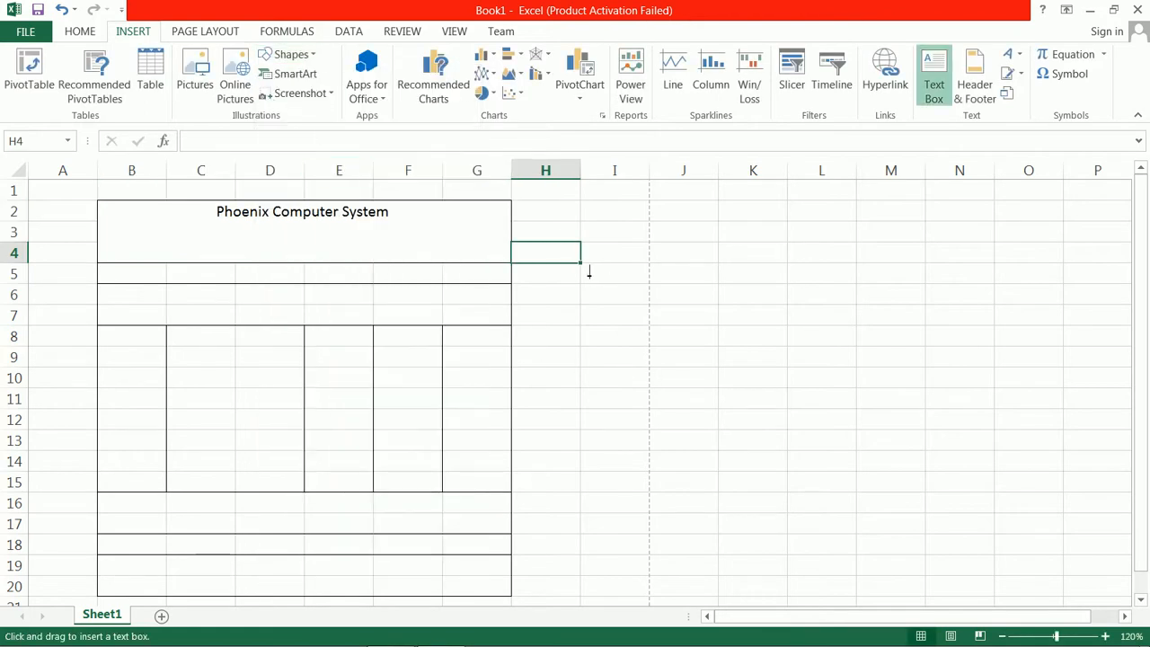
left_click_drag(557, 296, 702, 353)
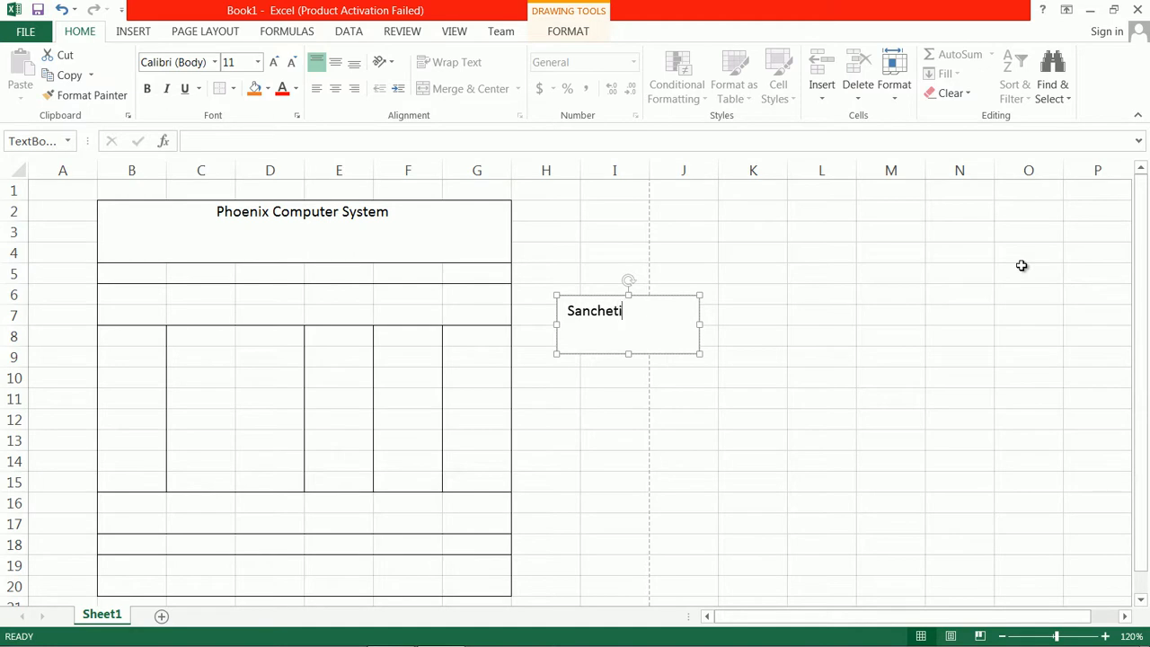
type("Sancheti Tower")
type("Bi")
type("Nashik - 1")
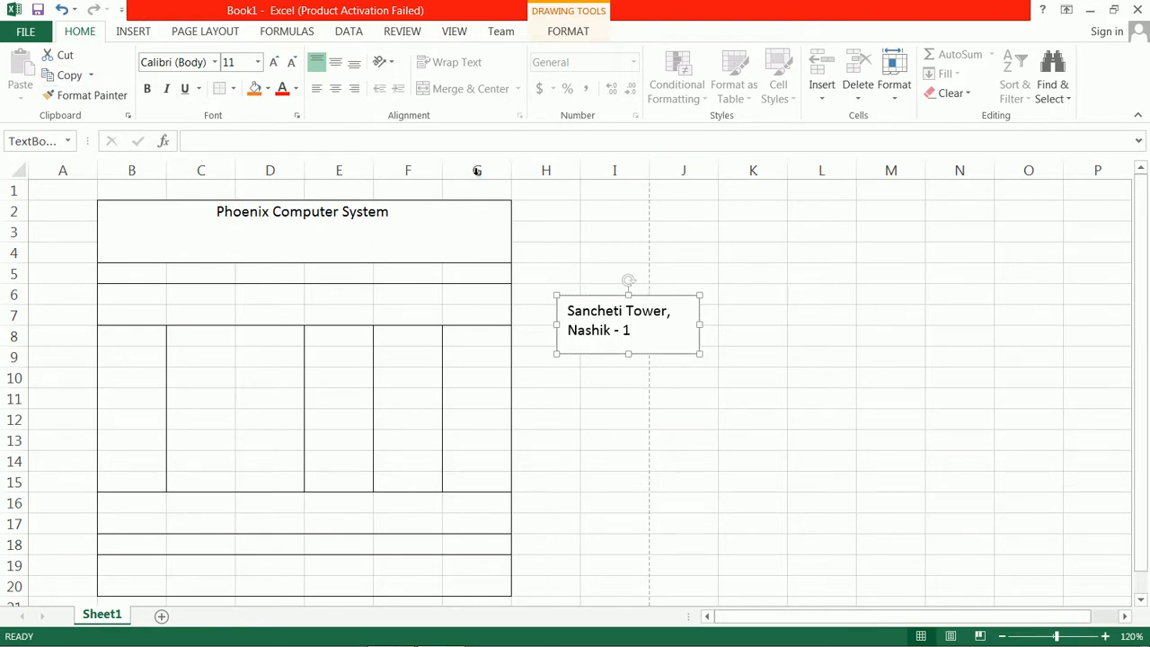
Step: Center the address text horizontally and move its text box into the header beneath the title
left_click(334, 88)
left_click_drag(594, 295, 273, 218)
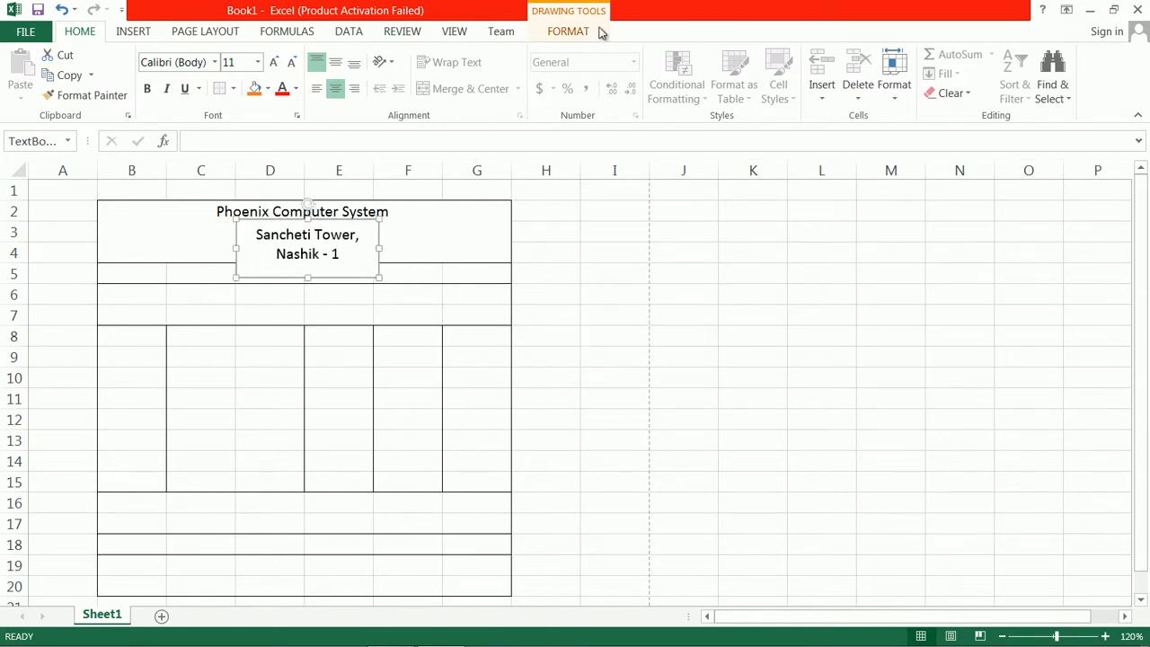
left_click(573, 30)
left_click(711, 55)
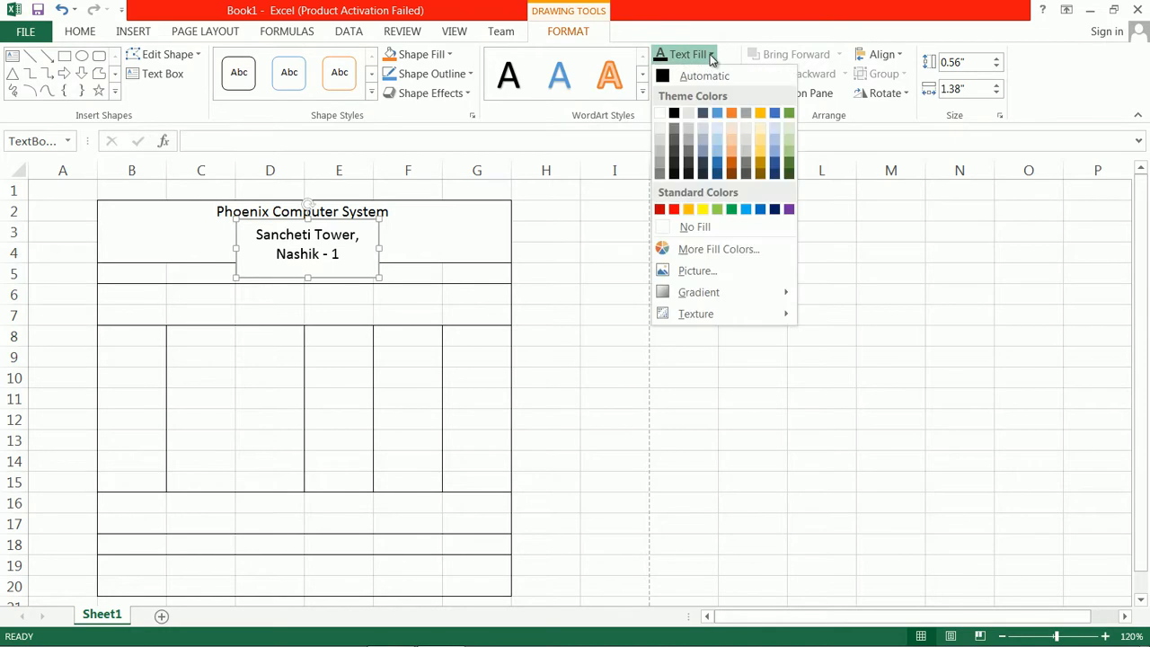
left_click(711, 55)
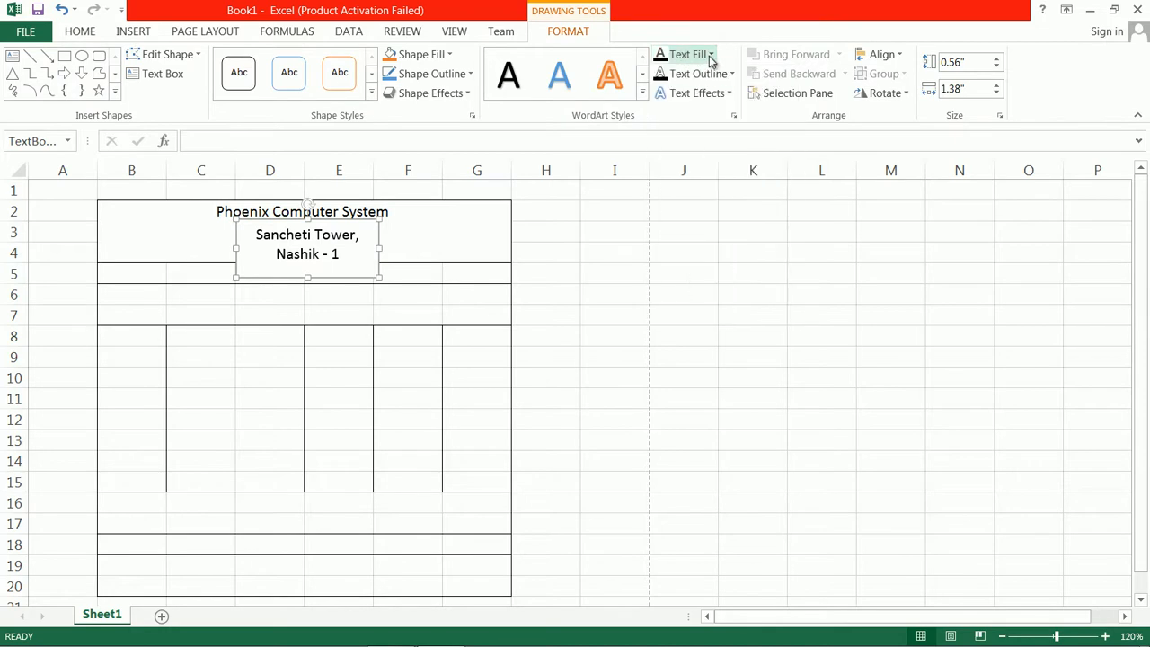
left_click(711, 57)
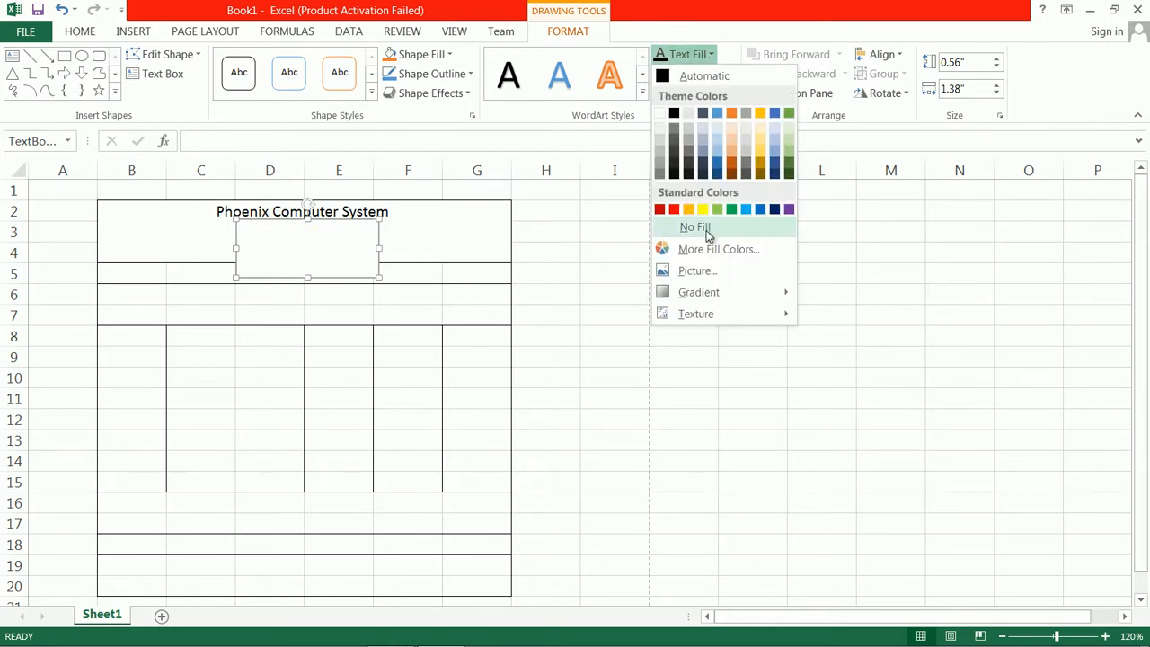
left_click(936, 266)
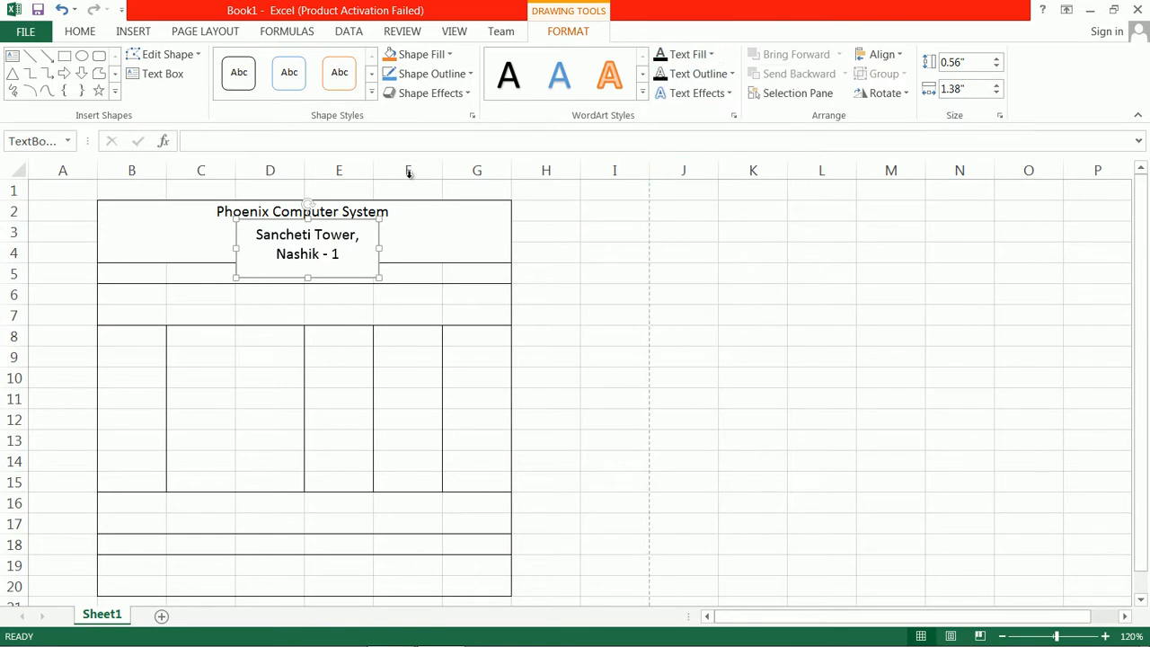
Step: Set the address text box to no shape fill and no shape outline
left_click(449, 55)
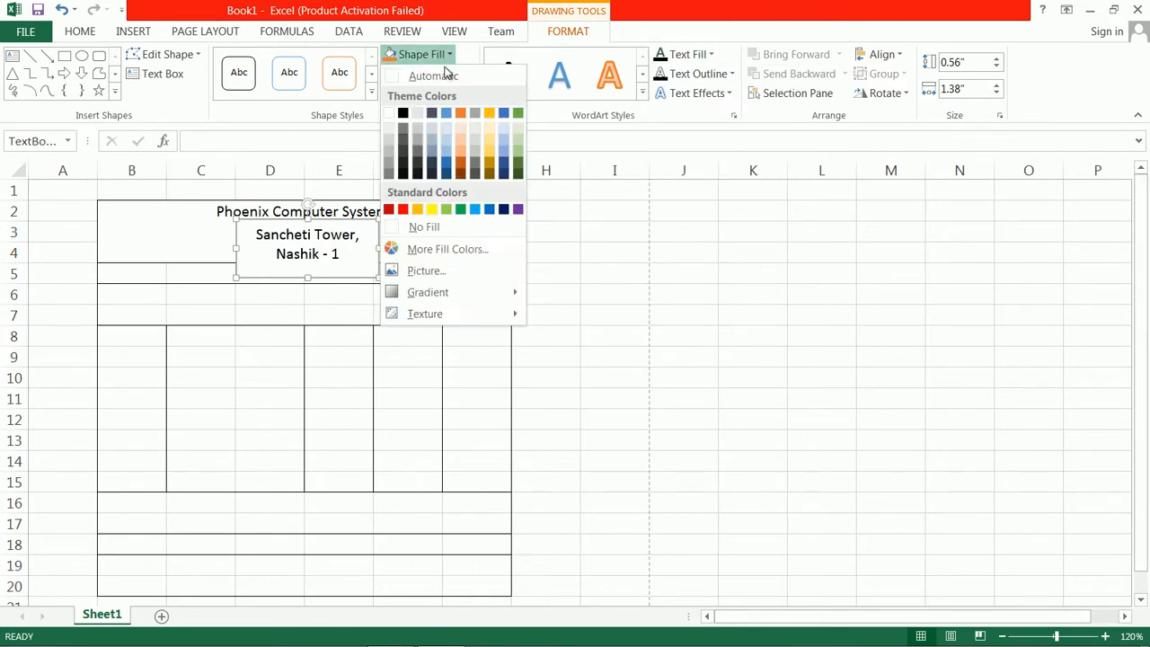
left_click(440, 227)
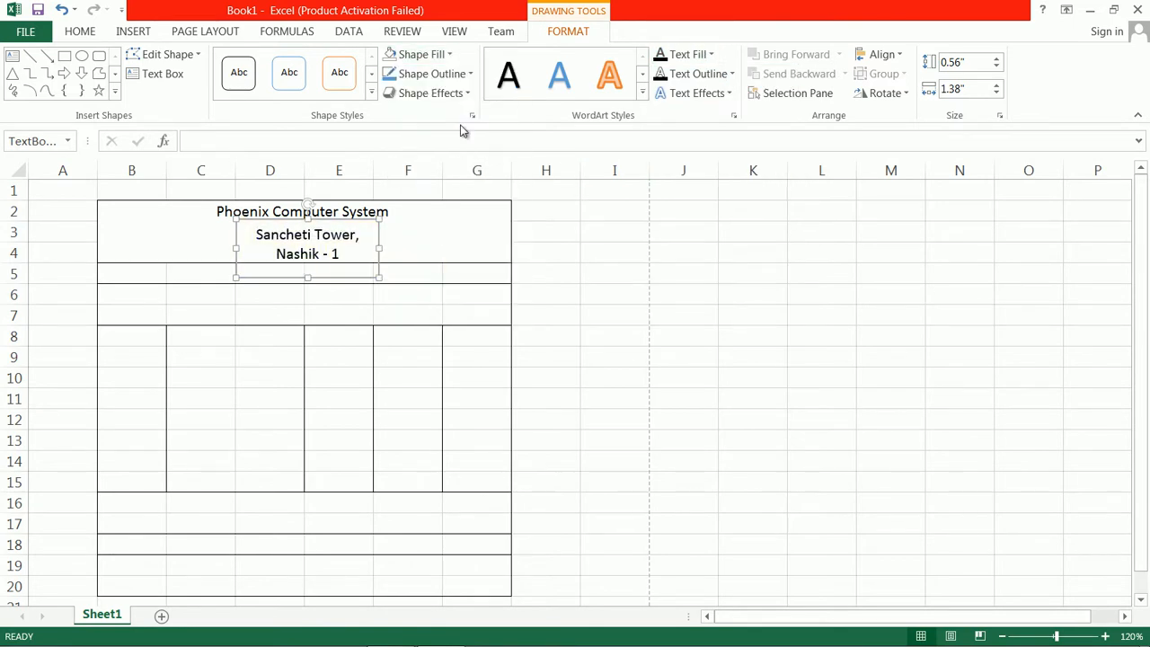
left_click(467, 95)
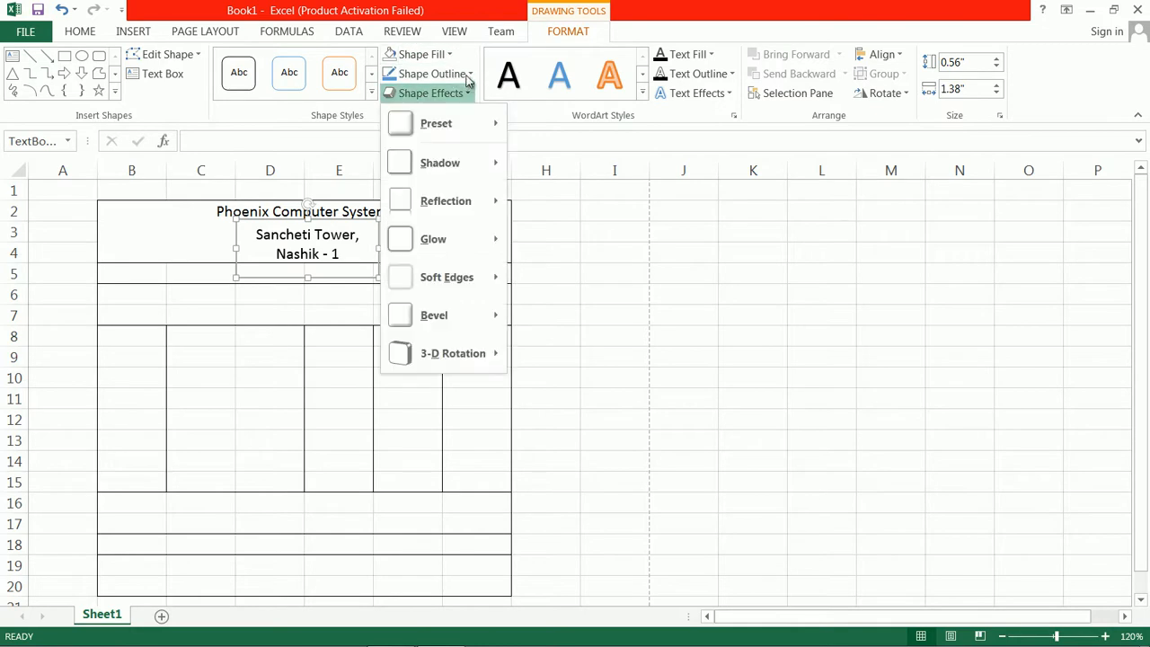
left_click(469, 73)
left_click(450, 246)
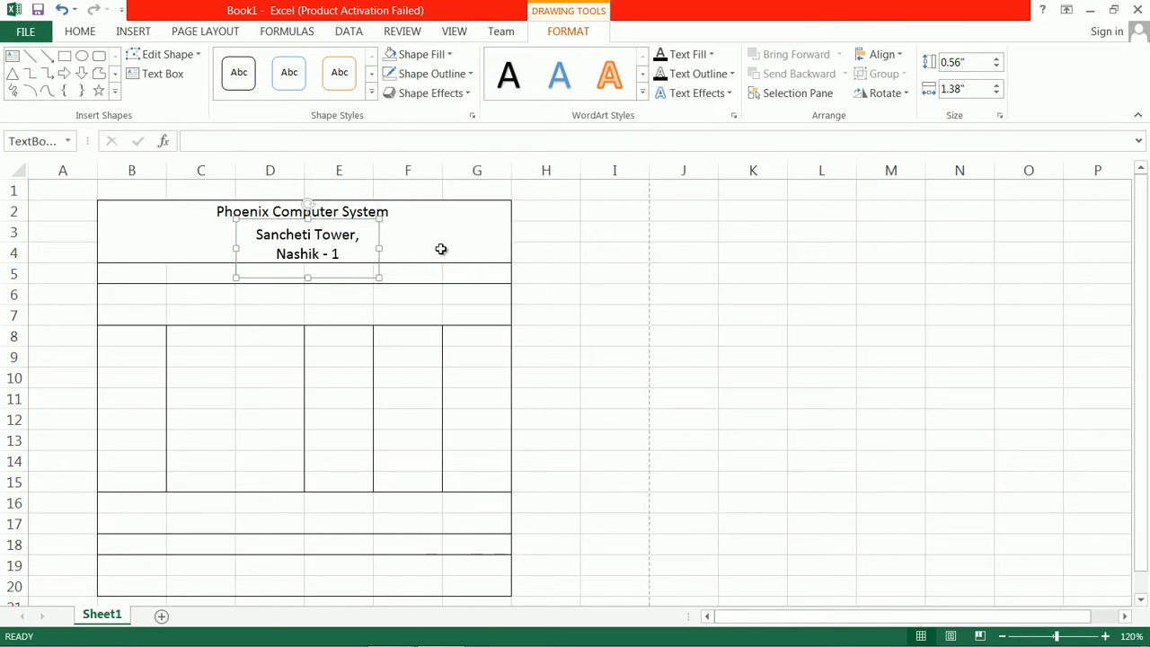
Step: Shift the address text box slightly toward column B and resize it to about 0.49 inches high, ending at the header's lower border
left_click_drag(276, 221, 264, 220)
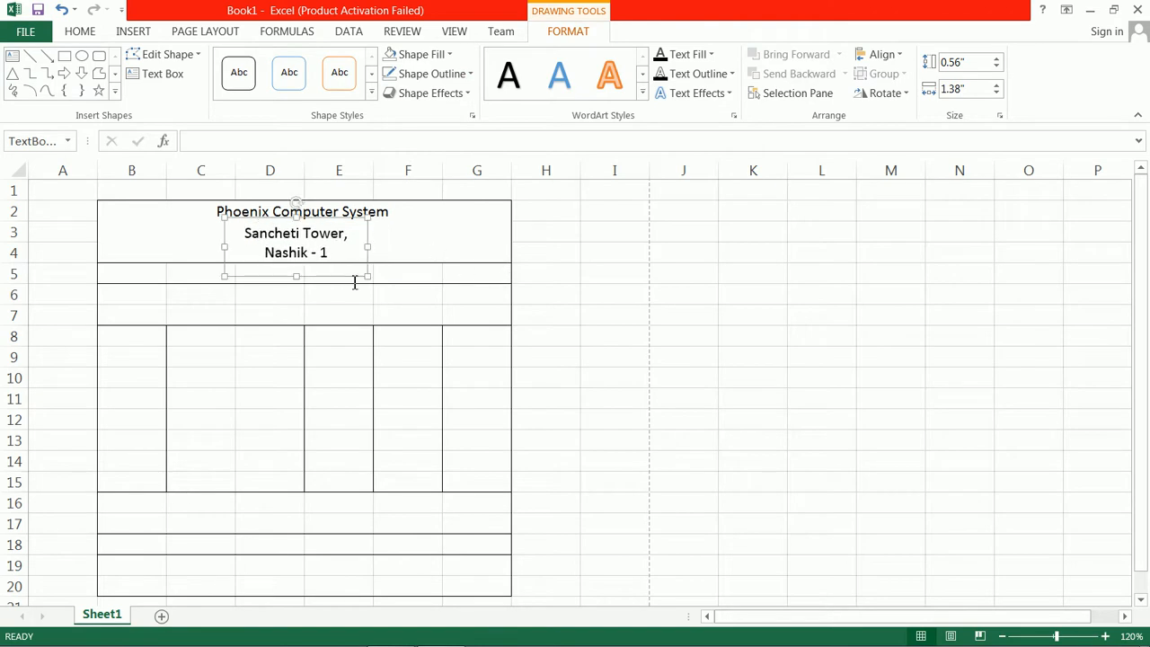
left_click_drag(297, 278, 297, 262)
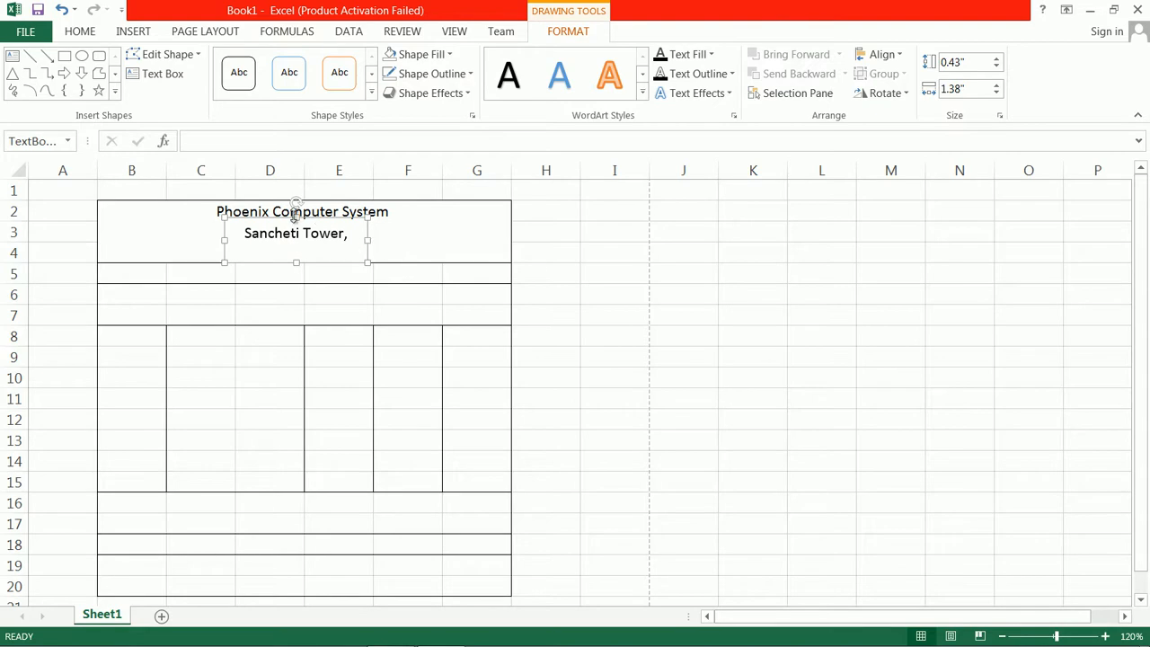
left_click_drag(300, 217, 298, 210)
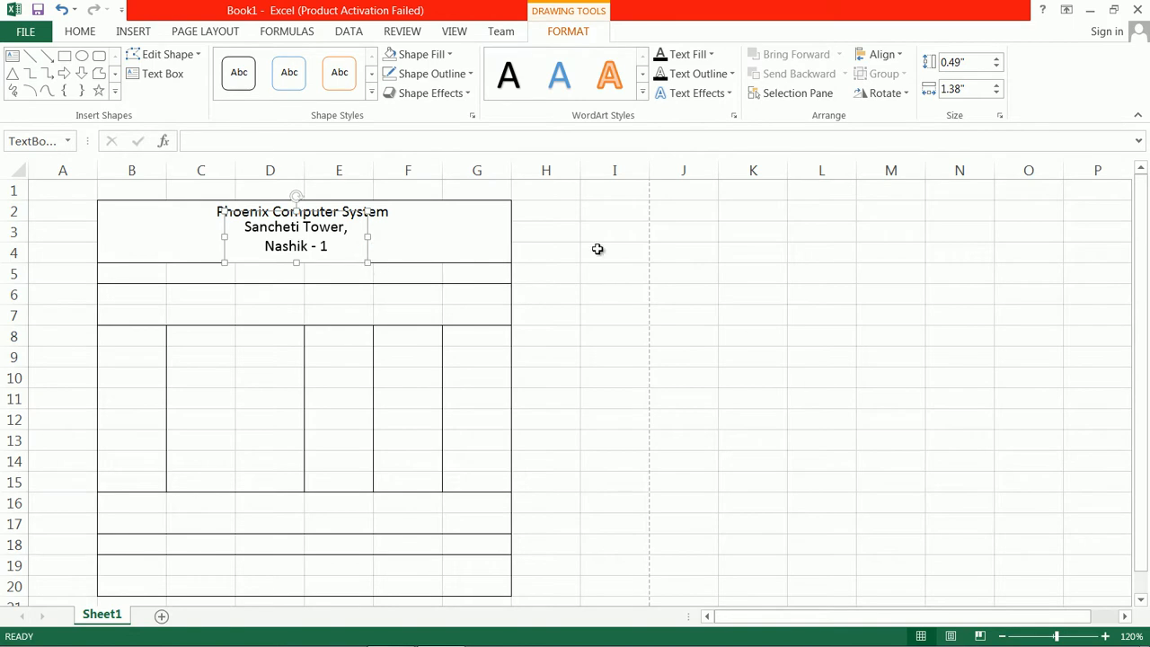
Step: Nudge the address text box slightly down beneath the header title
left_click(627, 259)
left_click(360, 235)
left_click(367, 204)
left_click_drag(224, 243, 224, 245)
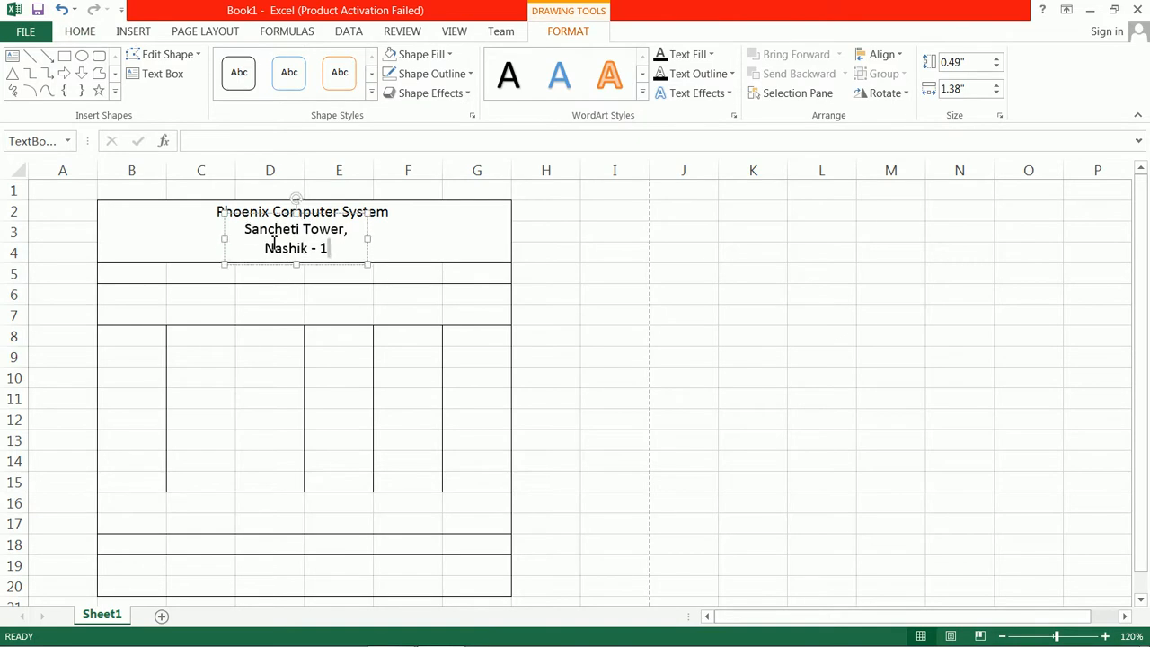
Step: Set the font size of the address text to 10 and deselect its text box
triple_click(304, 248)
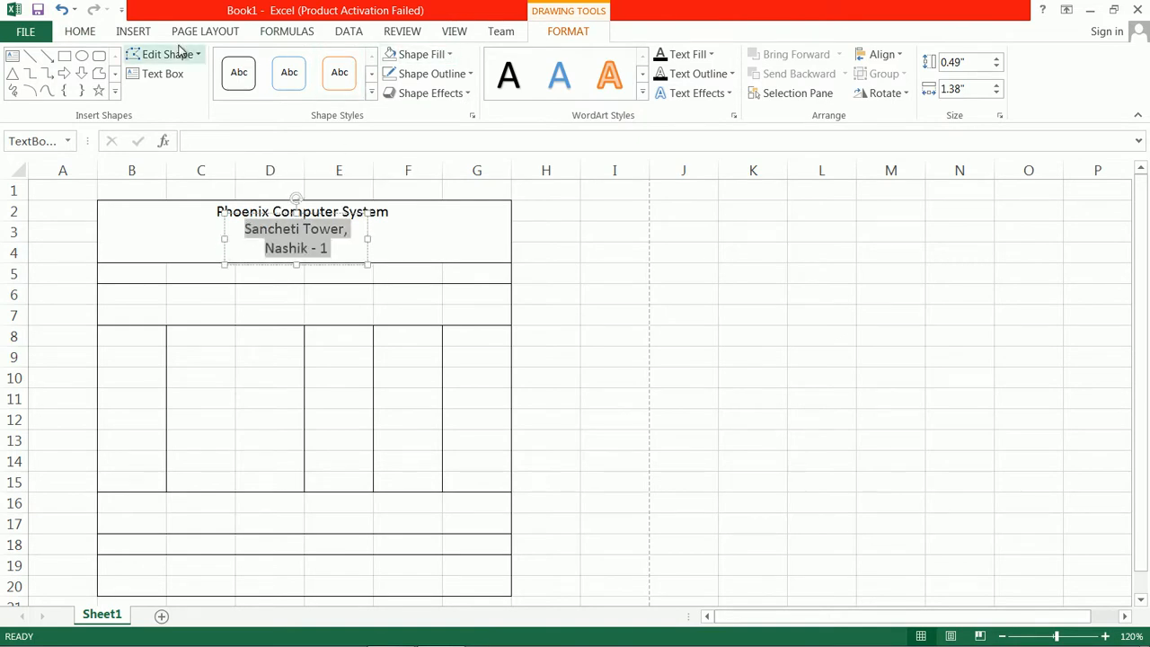
left_click(80, 33)
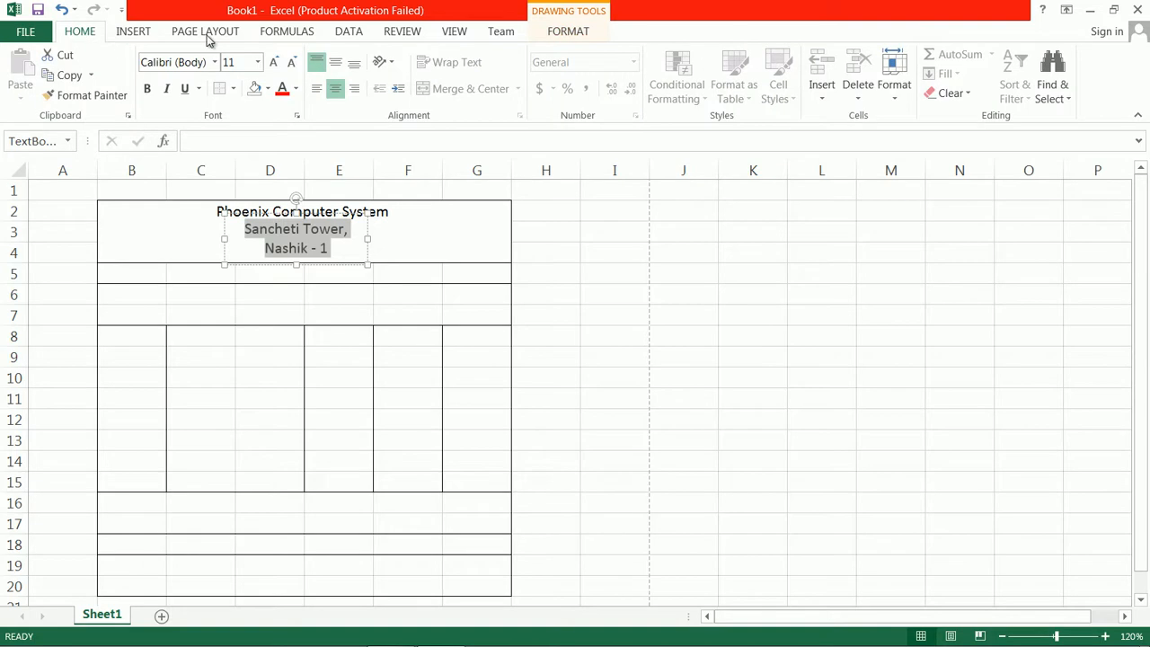
left_click(258, 62)
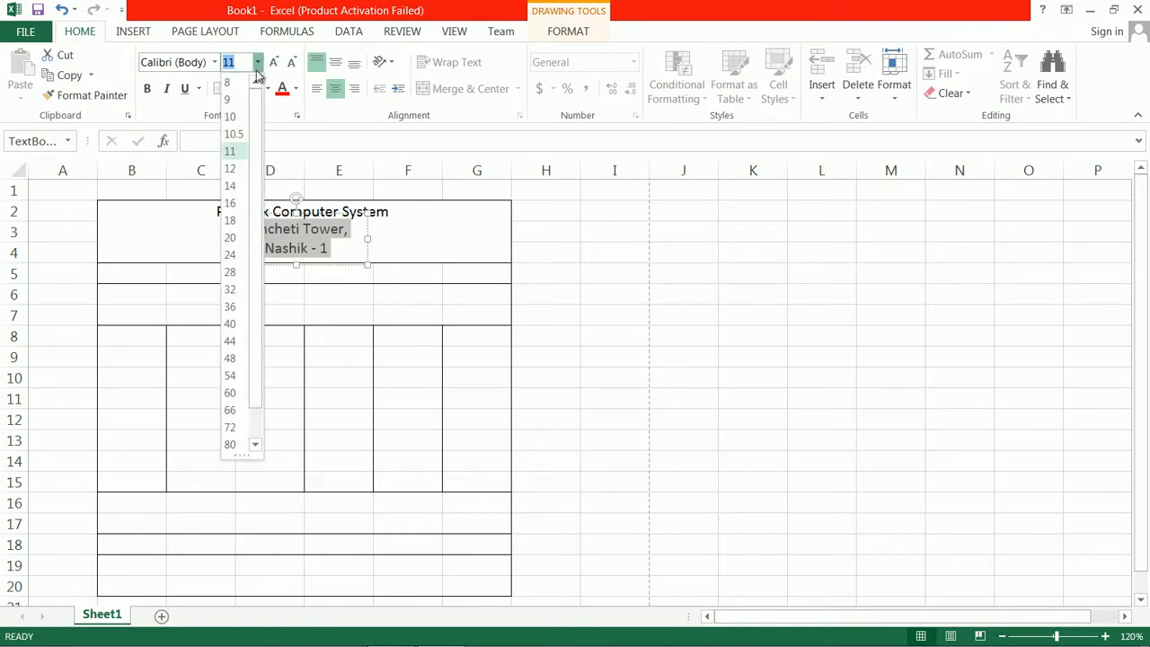
left_click(231, 117)
mouse_move(300, 264)
left_mouse_down()
mouse_move(359, 263)
mouse_move(301, 264)
left_mouse_up()
left_click(596, 275)
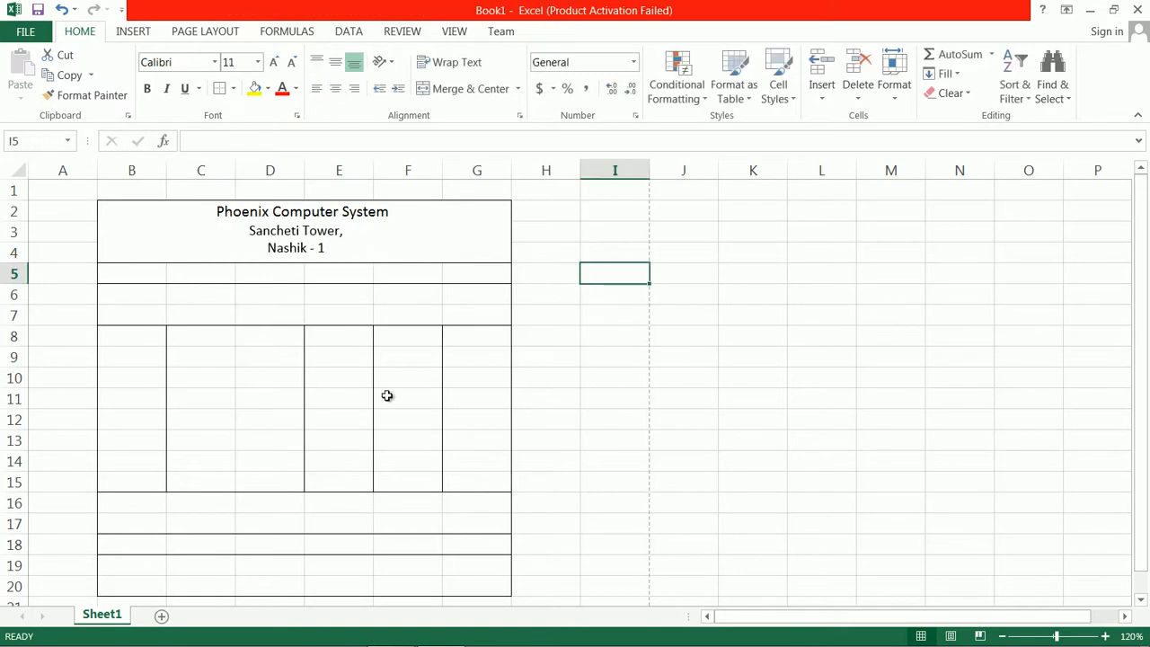
Step: Enter the label "Name" in cell B5 below the header
left_click(139, 276)
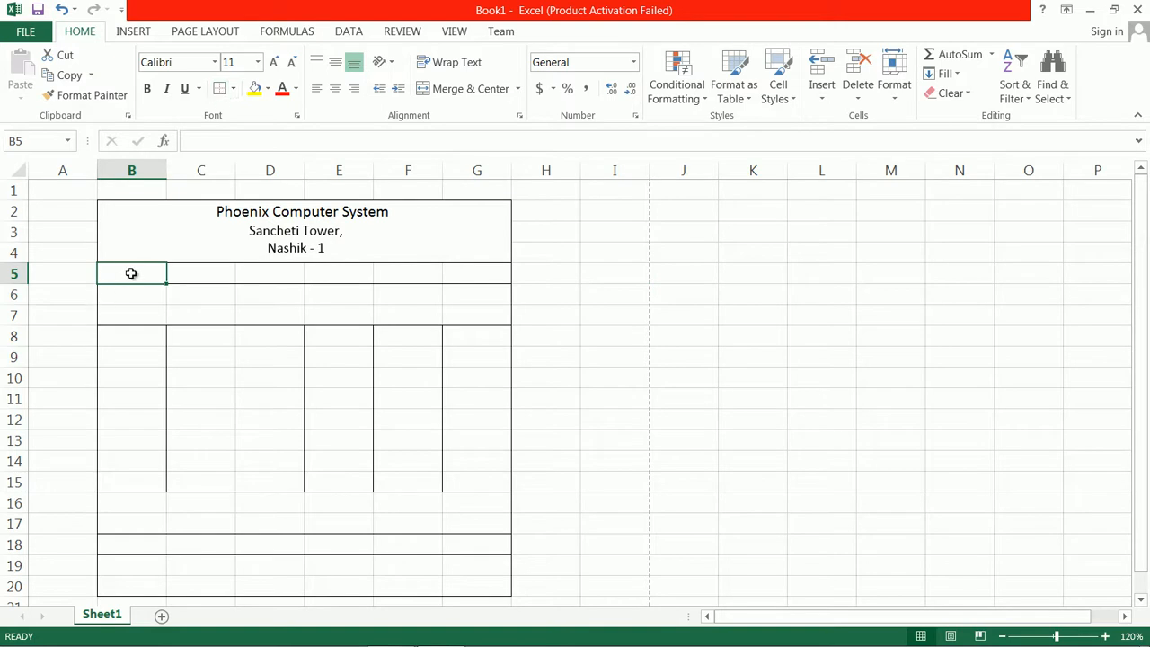
double_click(134, 272)
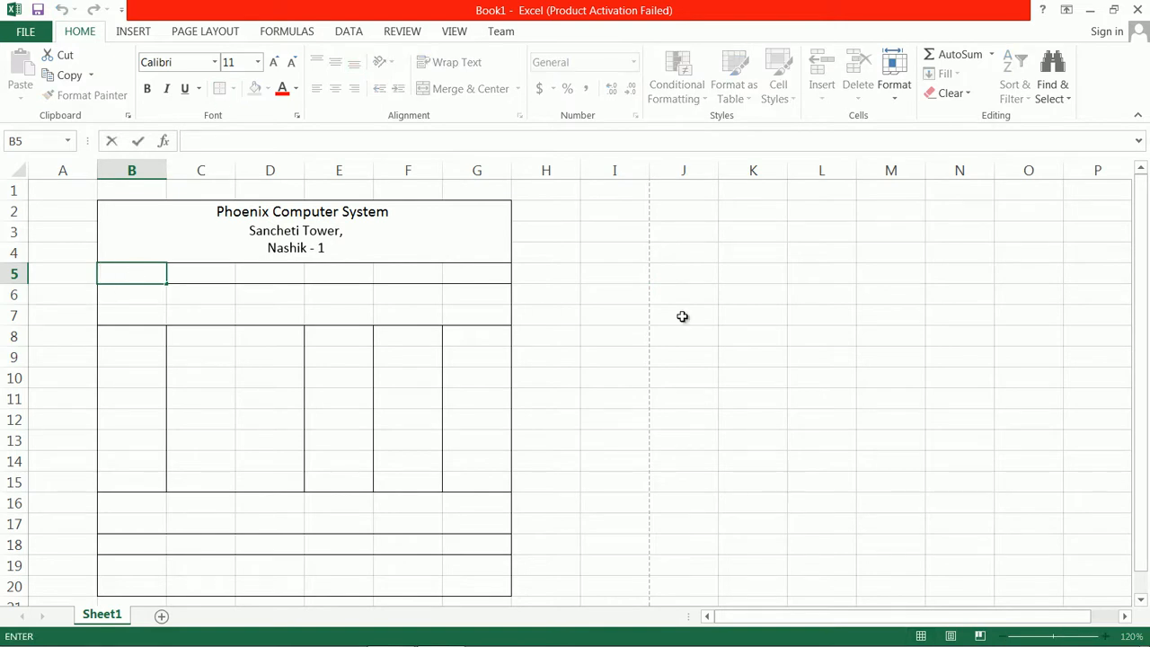
type("Name")
scroll(683, 317, "down", 1)
Step: Merge cells C5:G5 beside the Name label into one cell without centering its content
left_click_drag(213, 213, 480, 210)
left_click(458, 90)
double_click(313, 213)
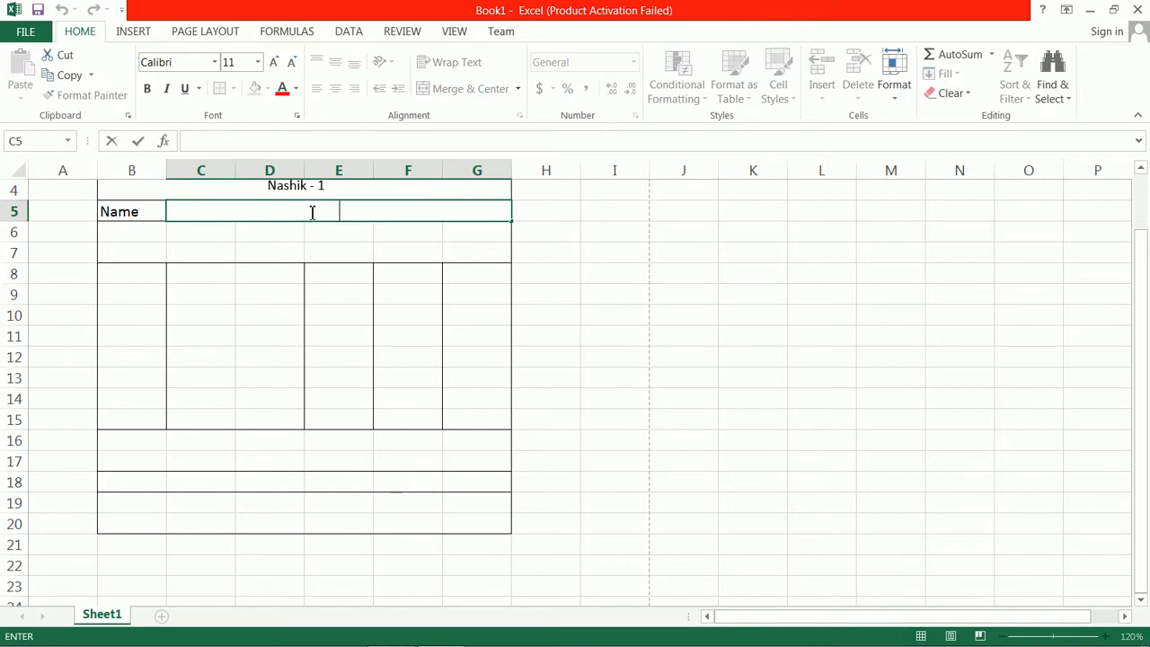
left_click(443, 212)
left_click(528, 228)
left_click(456, 219)
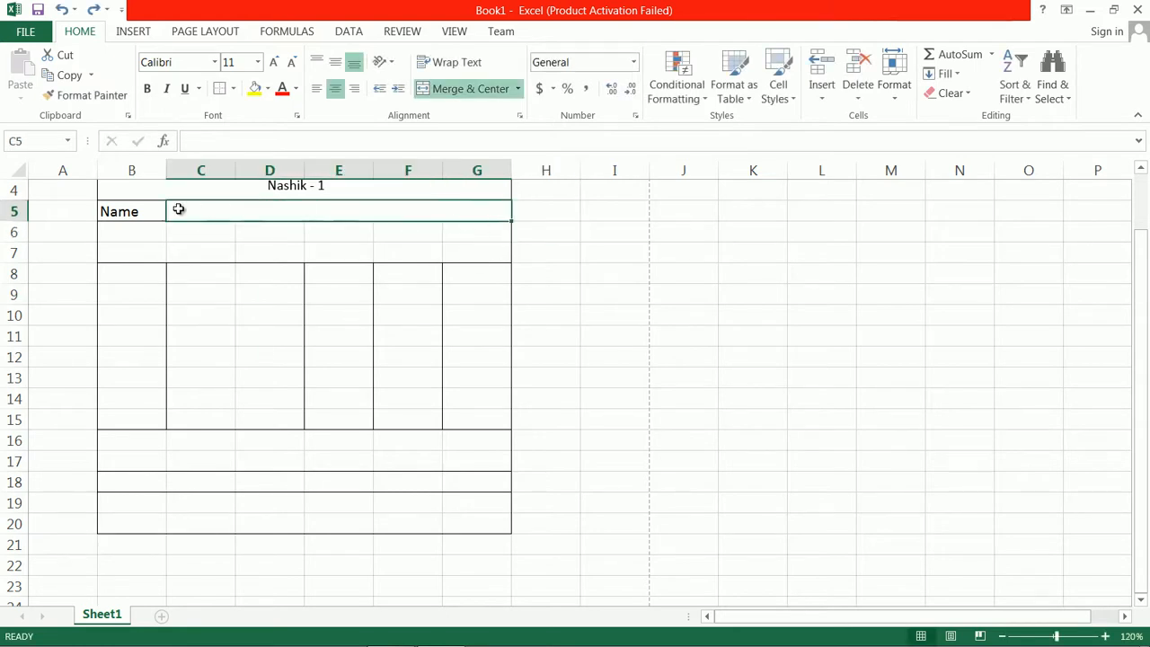
left_click(469, 88)
left_click(518, 88)
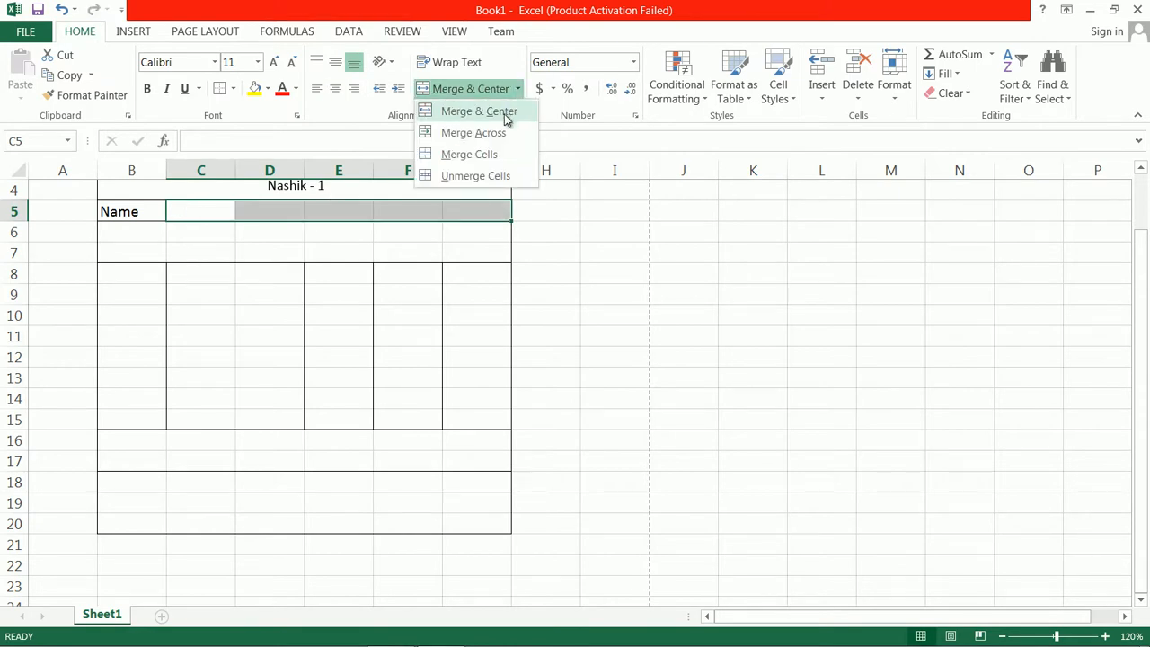
left_click(499, 154)
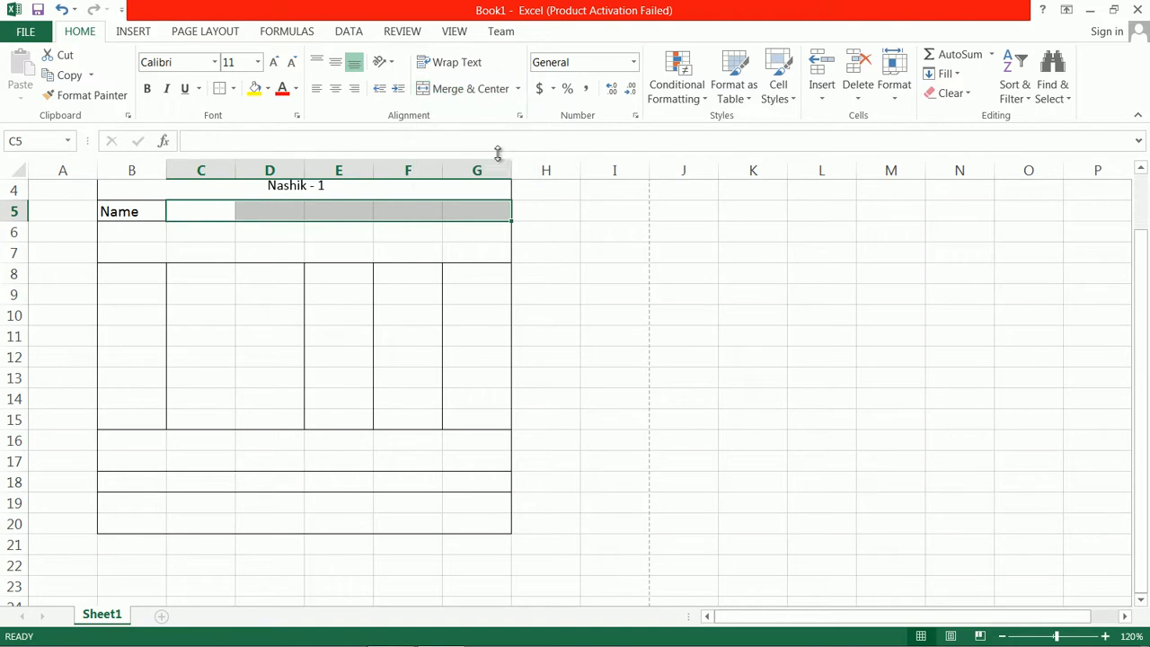
double_click(313, 215)
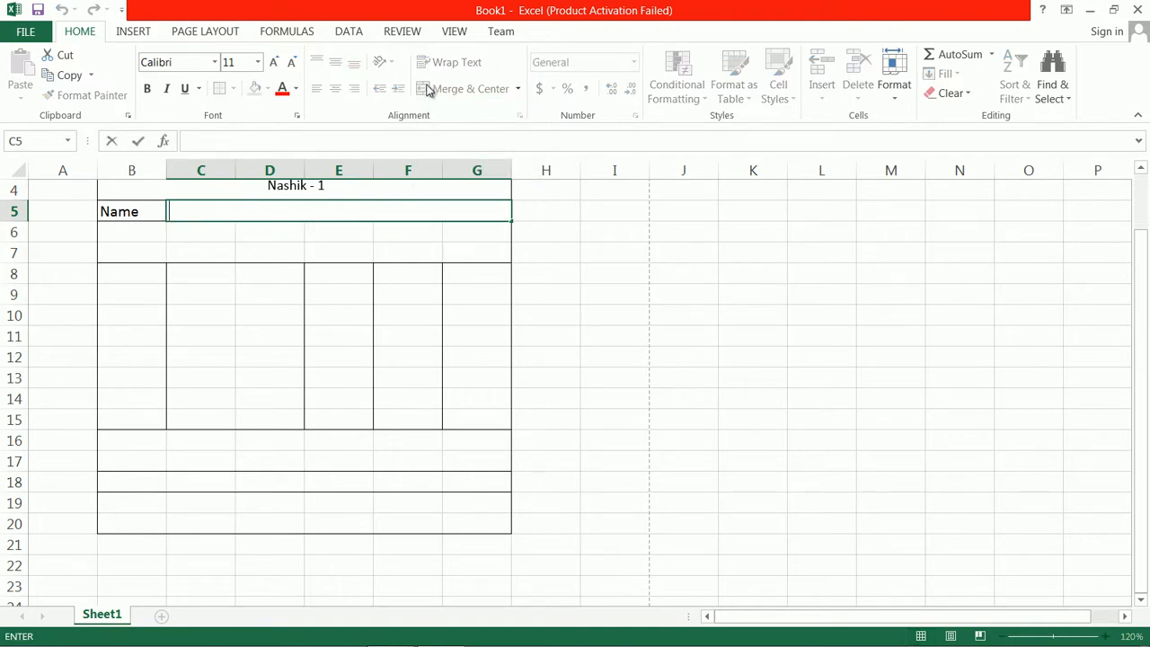
Step: Enter the label "Date:" in cell B6 and add a border around C6:D6
left_click(138, 238)
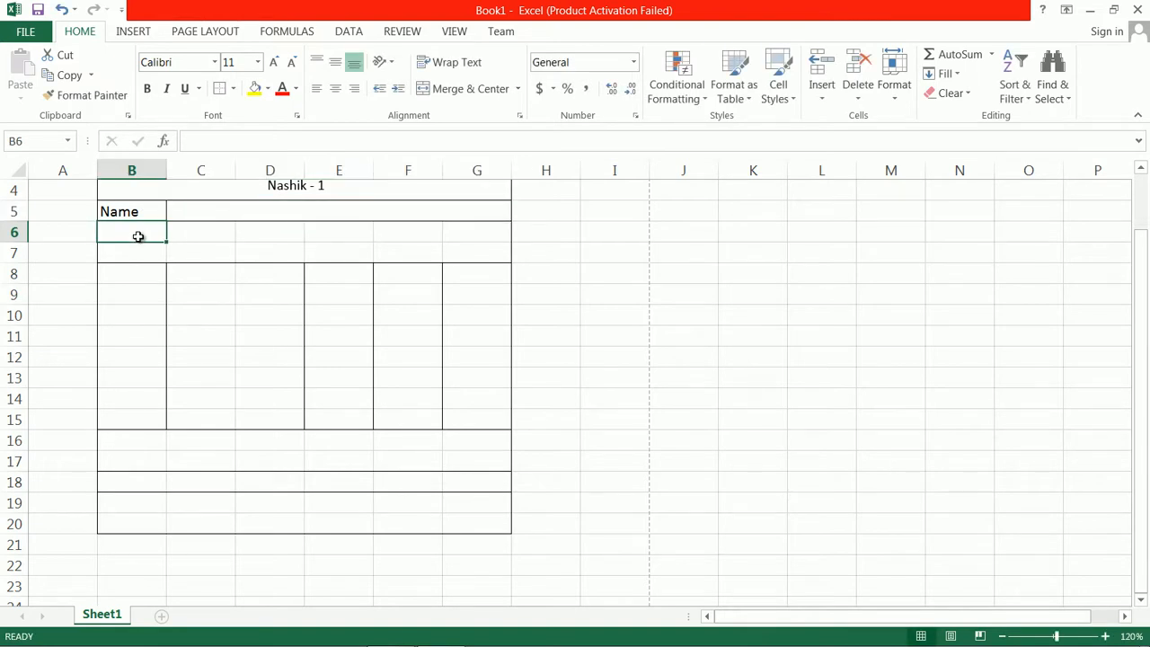
type("Date:")
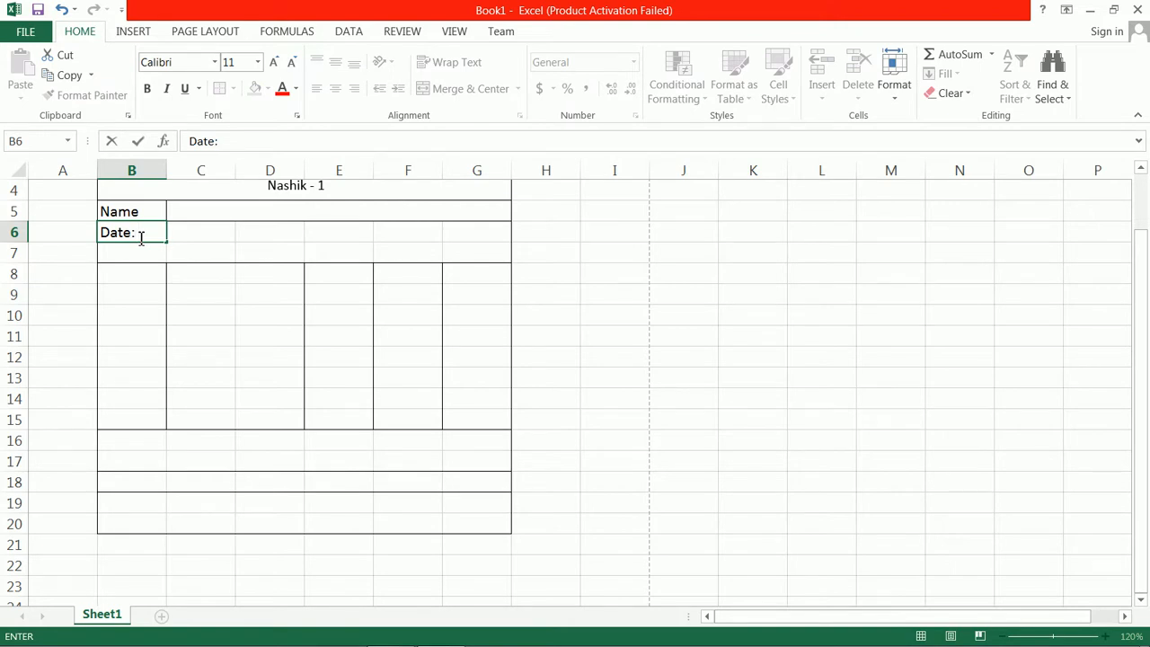
left_click(207, 232)
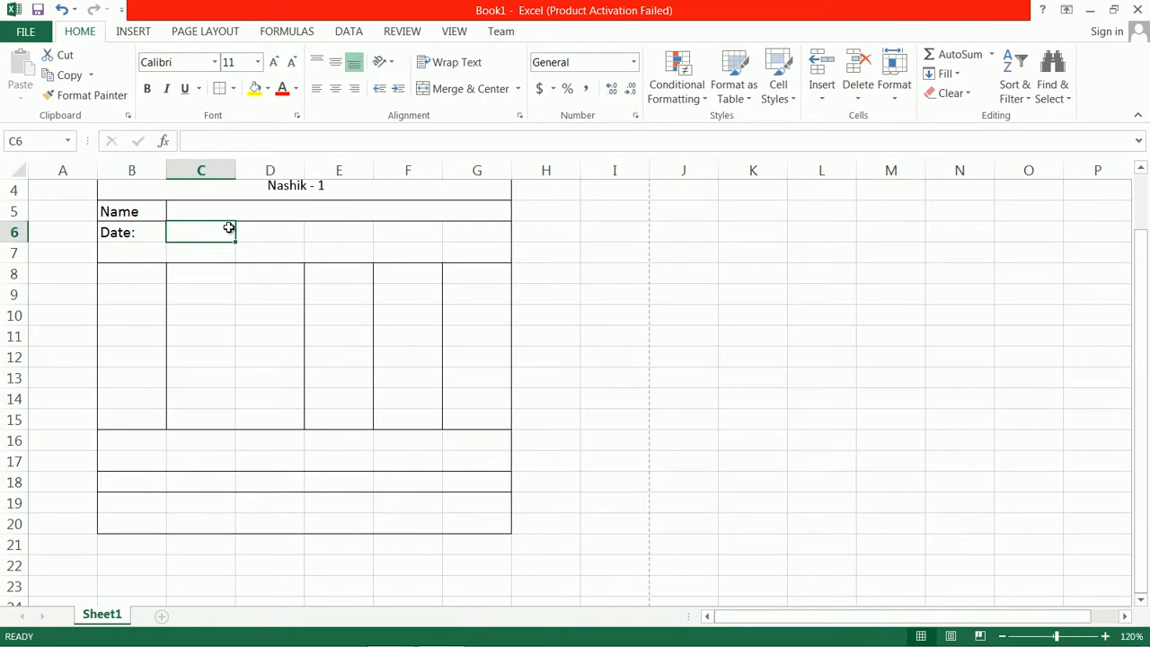
left_click_drag(221, 230, 280, 226)
left_click(220, 89)
left_click(335, 233)
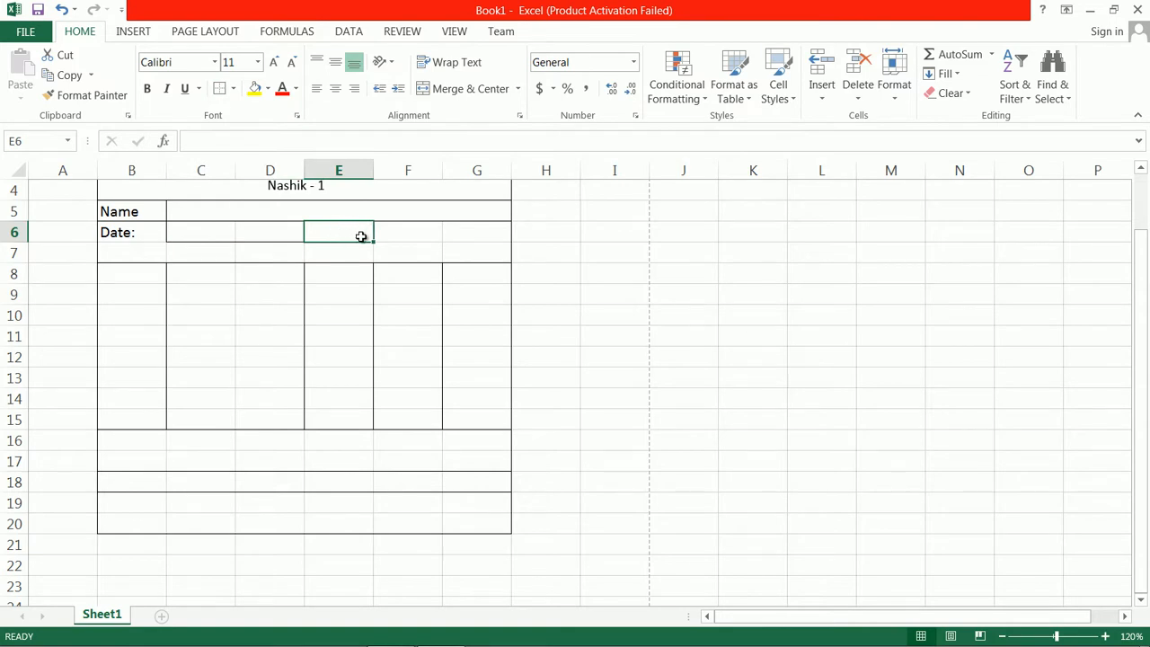
Step: Merge and center B6:B7 with middle alignment for the Date label, and merge and center C6:D7 beside it
left_click_drag(129, 231, 135, 252)
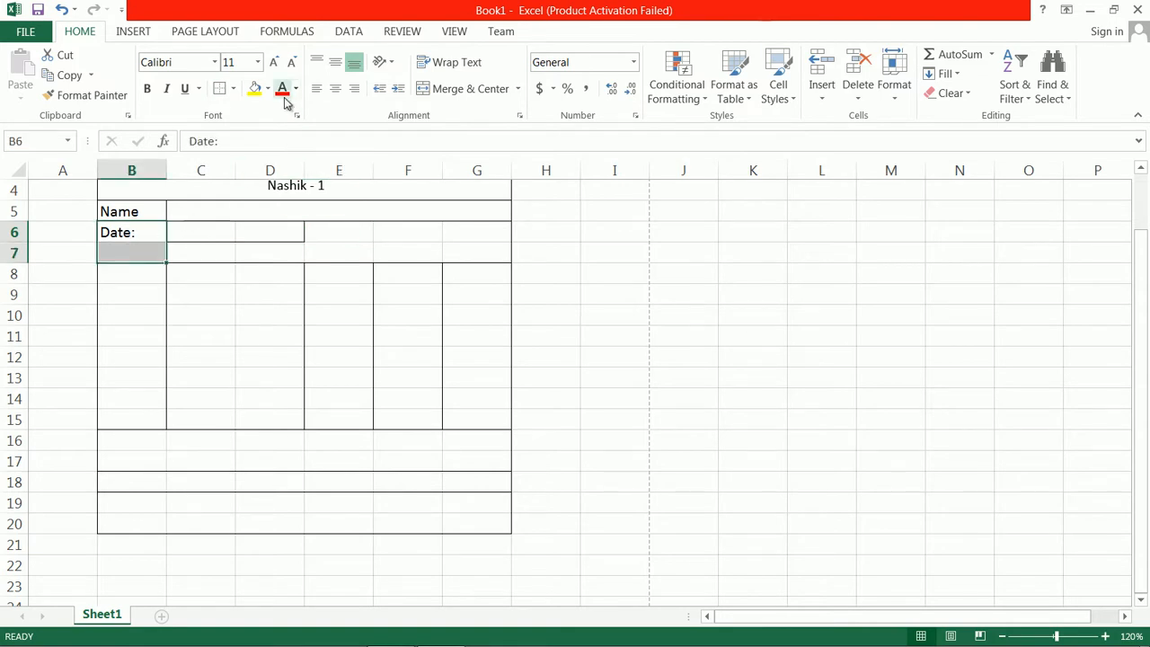
left_click(425, 94)
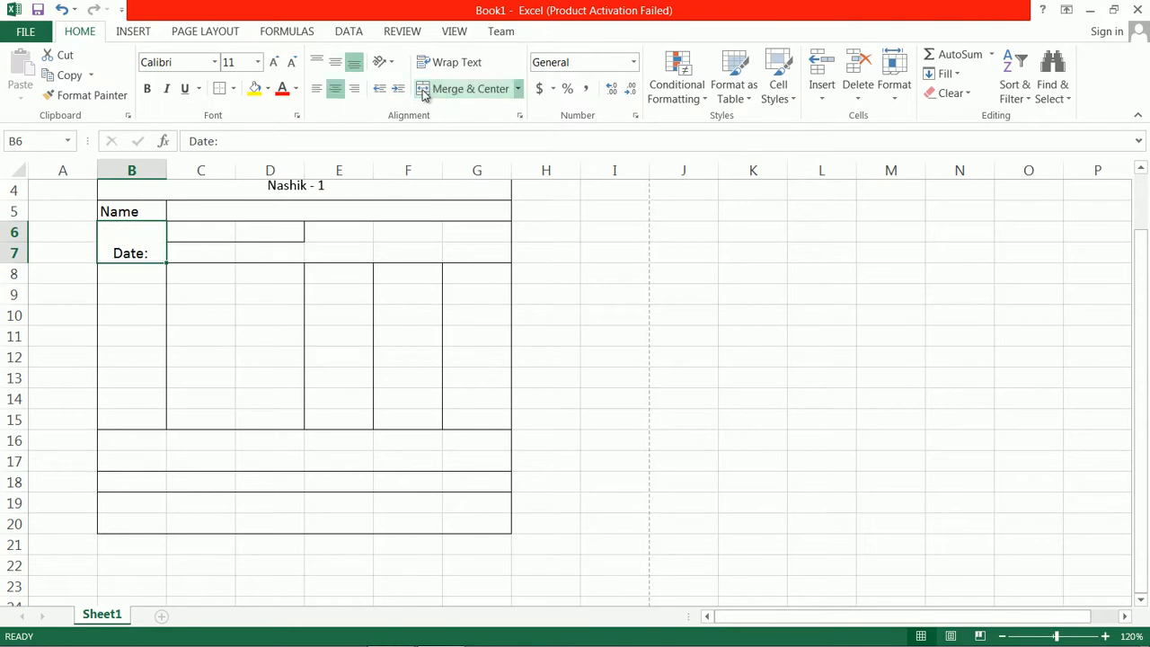
left_click(333, 65)
left_click_drag(209, 236, 263, 245)
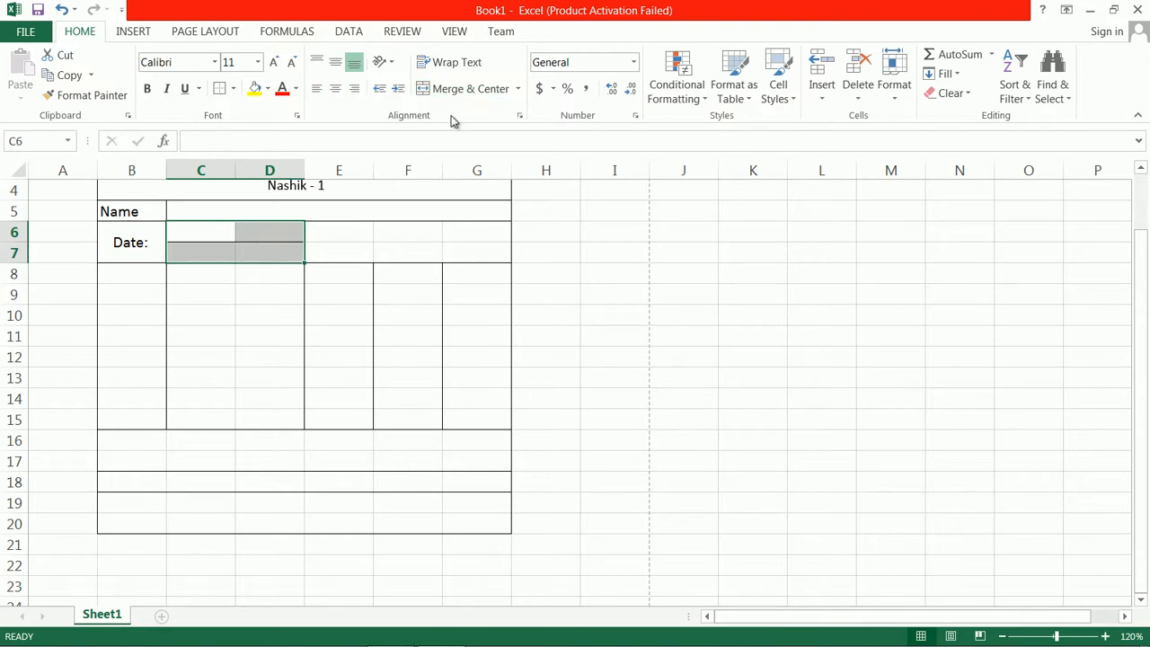
left_click(461, 88)
Step: Merge and center E6:E7 and enter the label "Bill No." there with middle alignment
left_click_drag(317, 236, 338, 251)
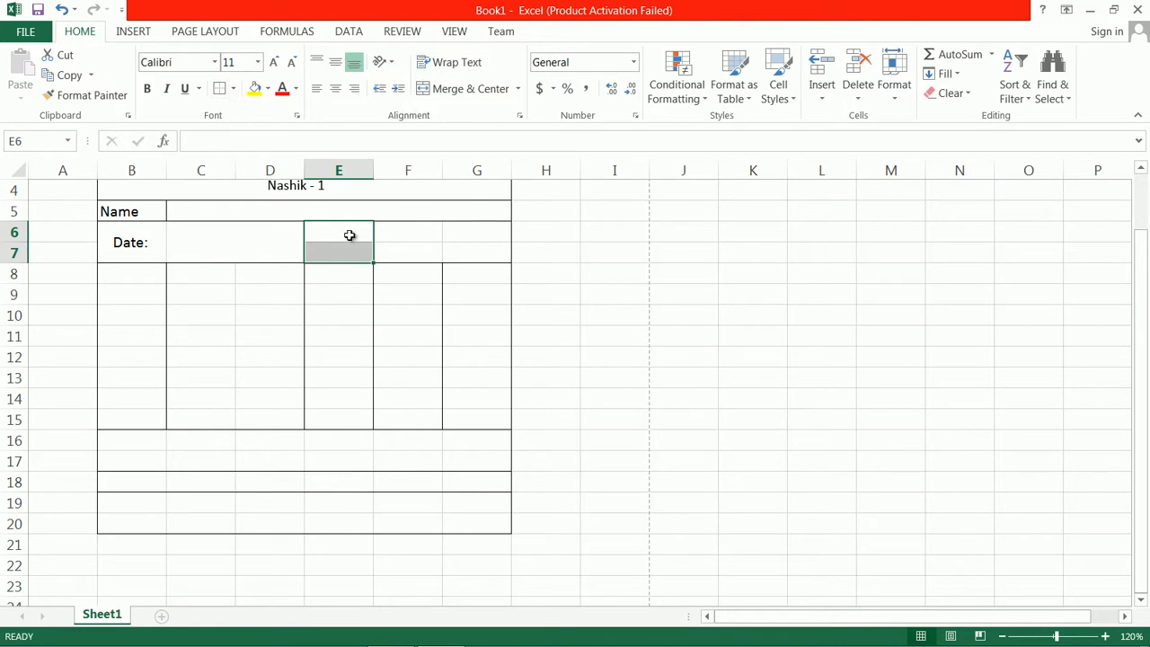
left_click(463, 88)
double_click(329, 249)
type("Bill NO")
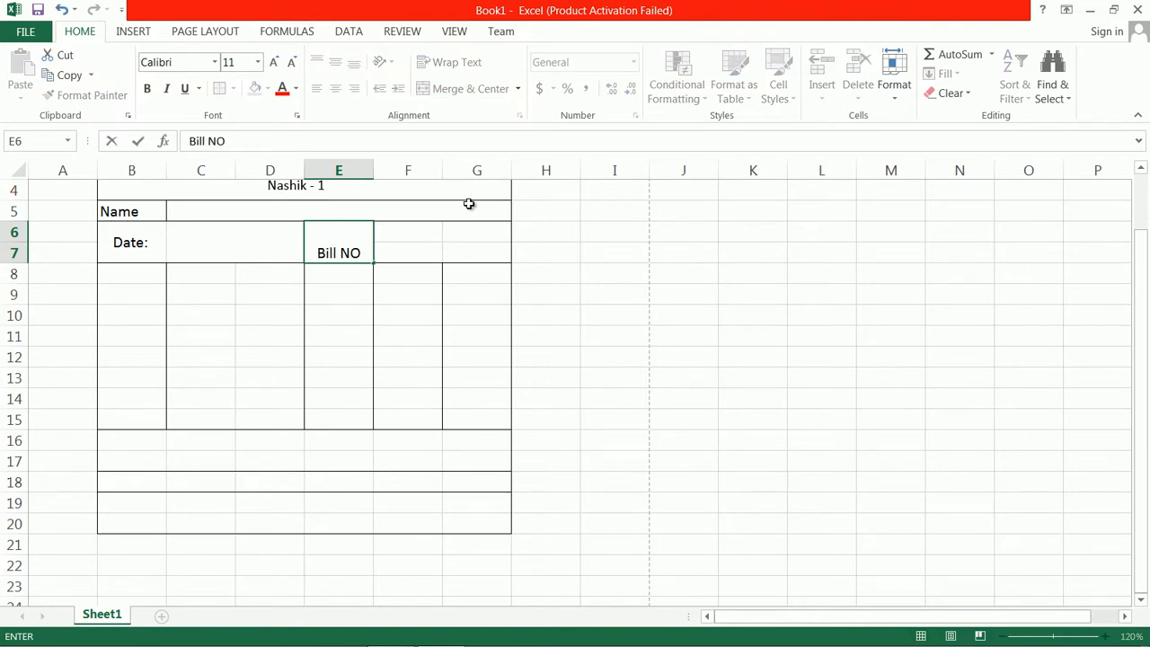
key("BackSpace")
type("o.")
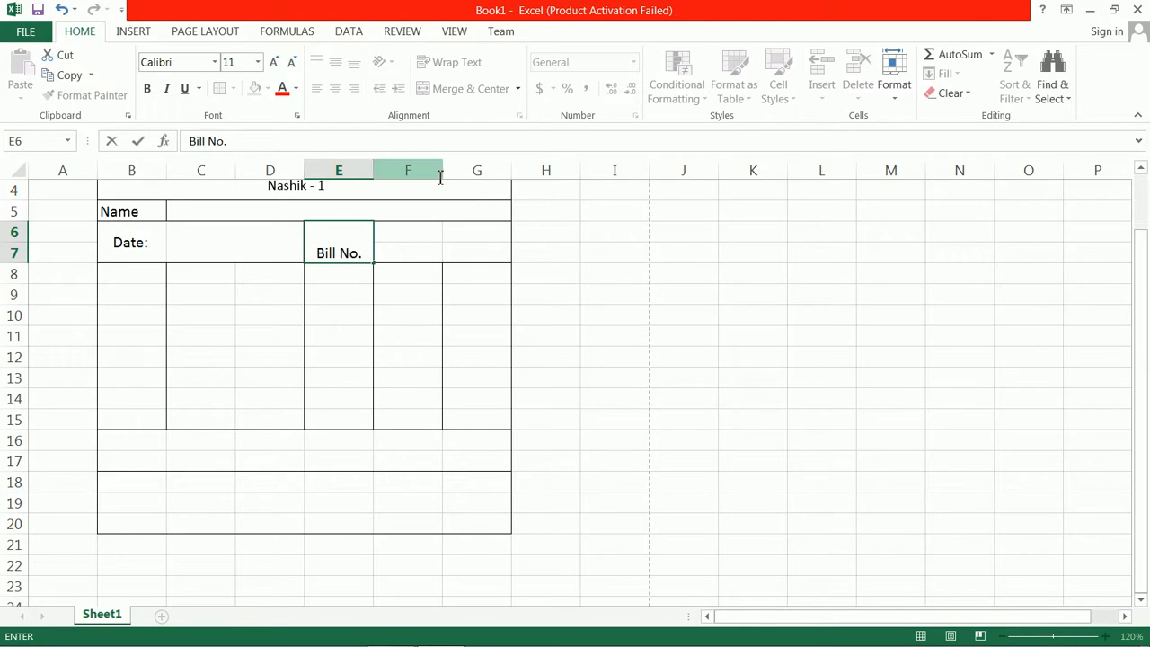
left_click(437, 242)
left_click(345, 248)
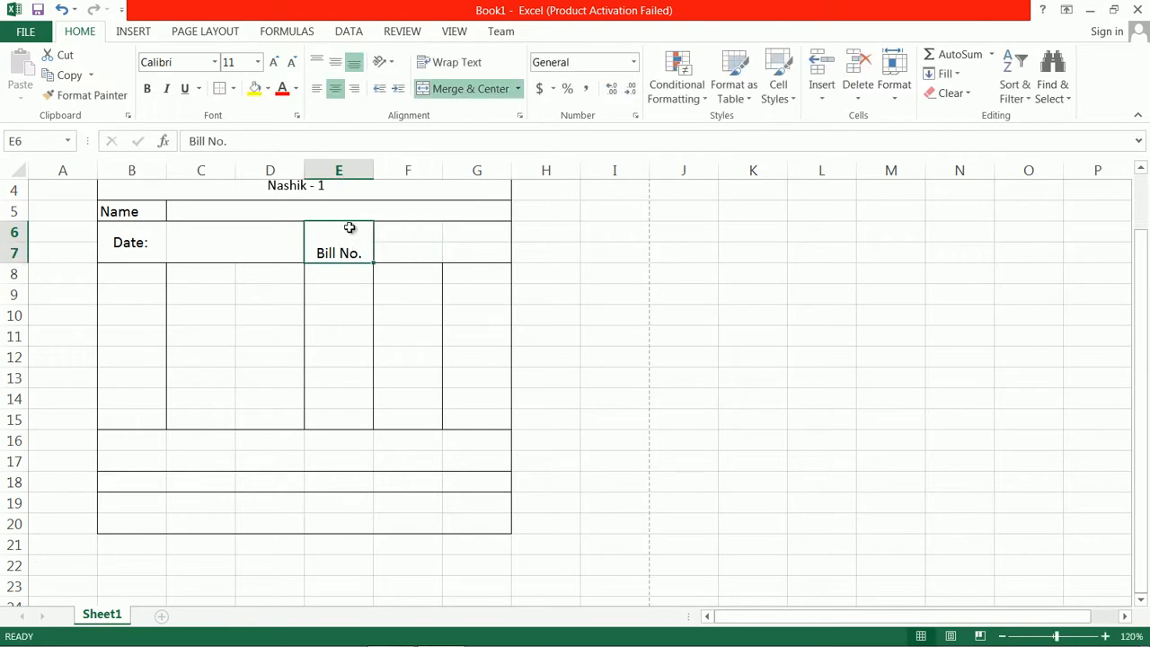
left_click(335, 62)
Step: Merge and center F6:G7 beside the Bill No. label and set it to middle alignment
left_click_drag(413, 232, 453, 238)
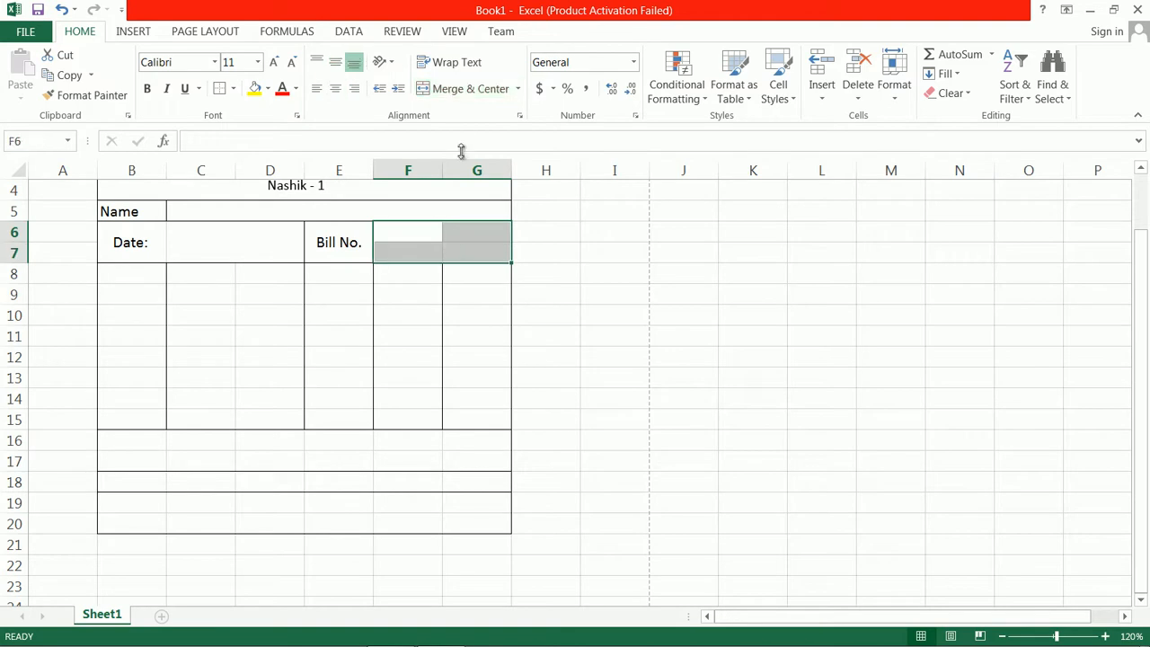
left_click(471, 88)
left_click(335, 62)
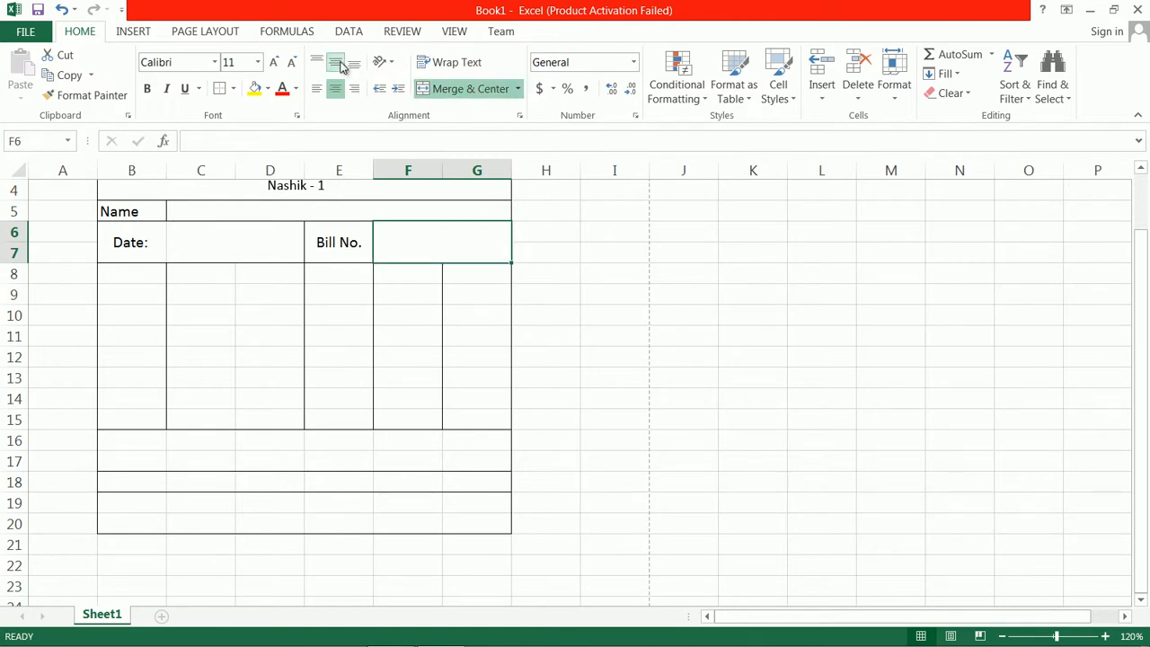
Step: Enter the column headings "No." in B8 and "Name" in C8
left_click(205, 288)
left_click(143, 272)
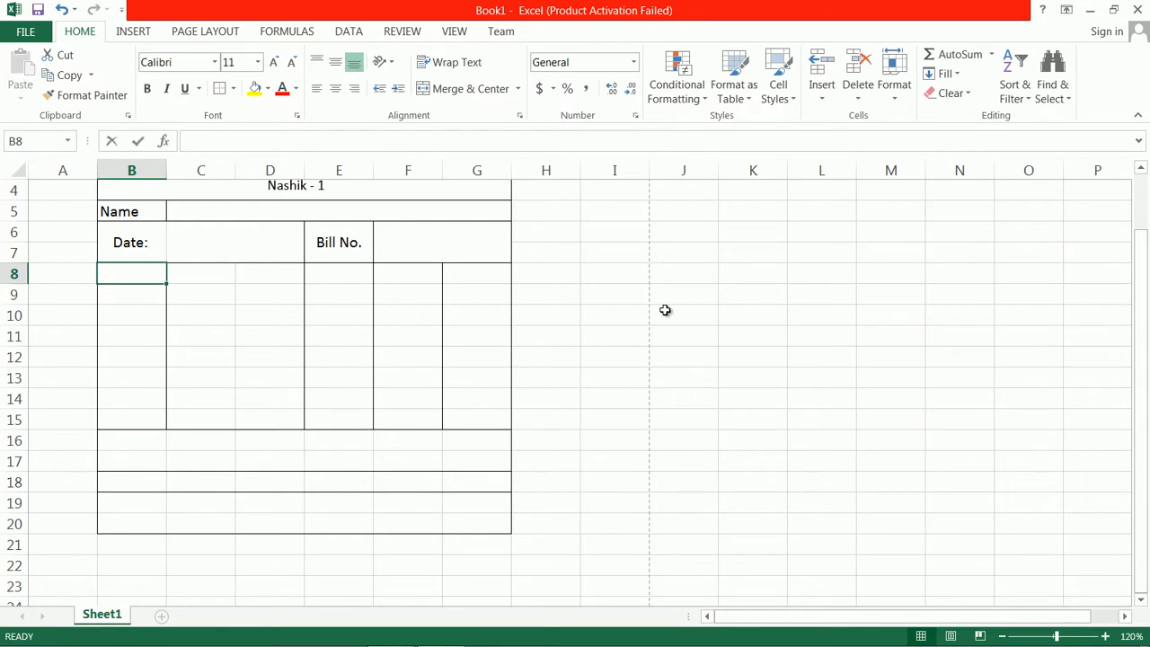
type("N")
key("Delete")
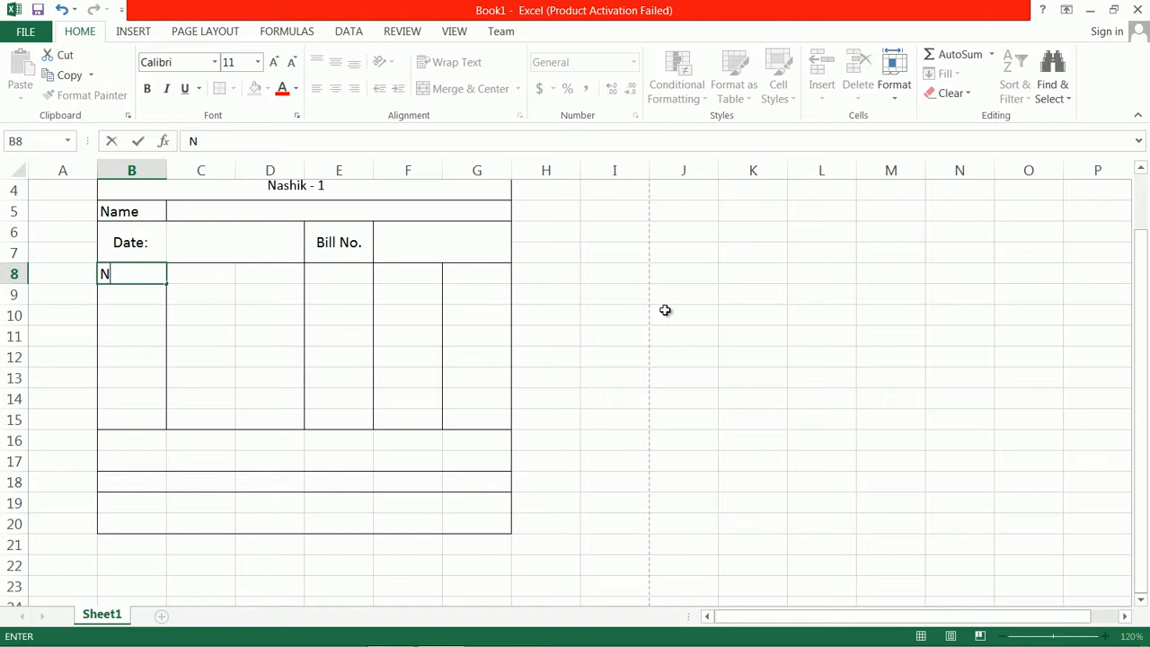
key("Tab")
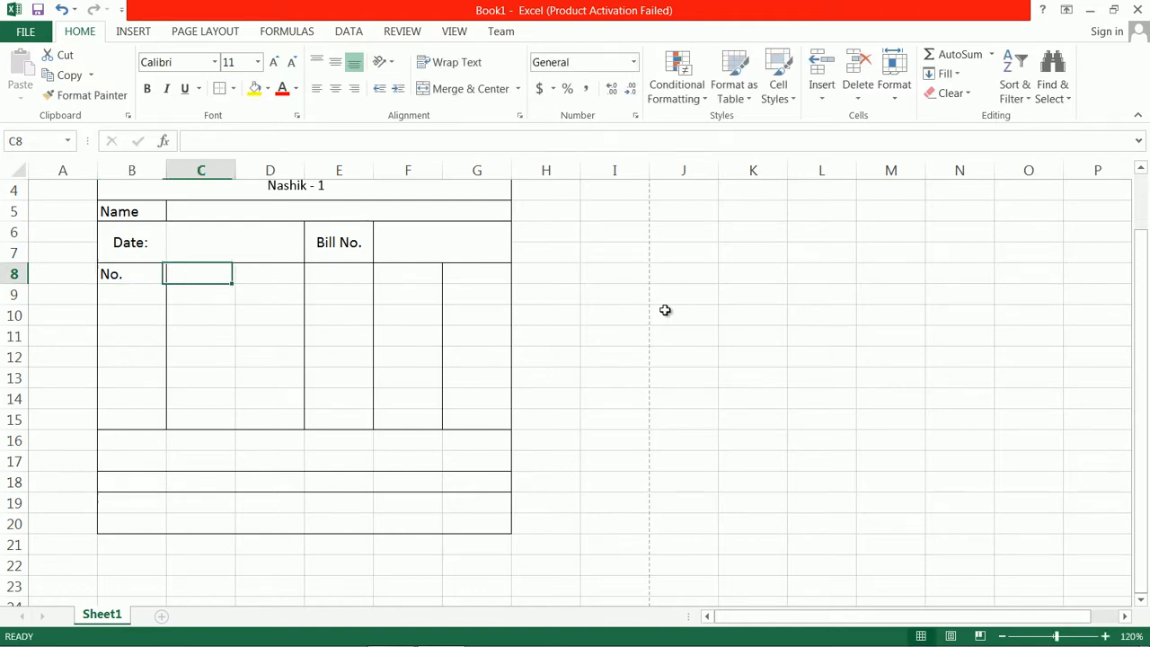
type("Nam")
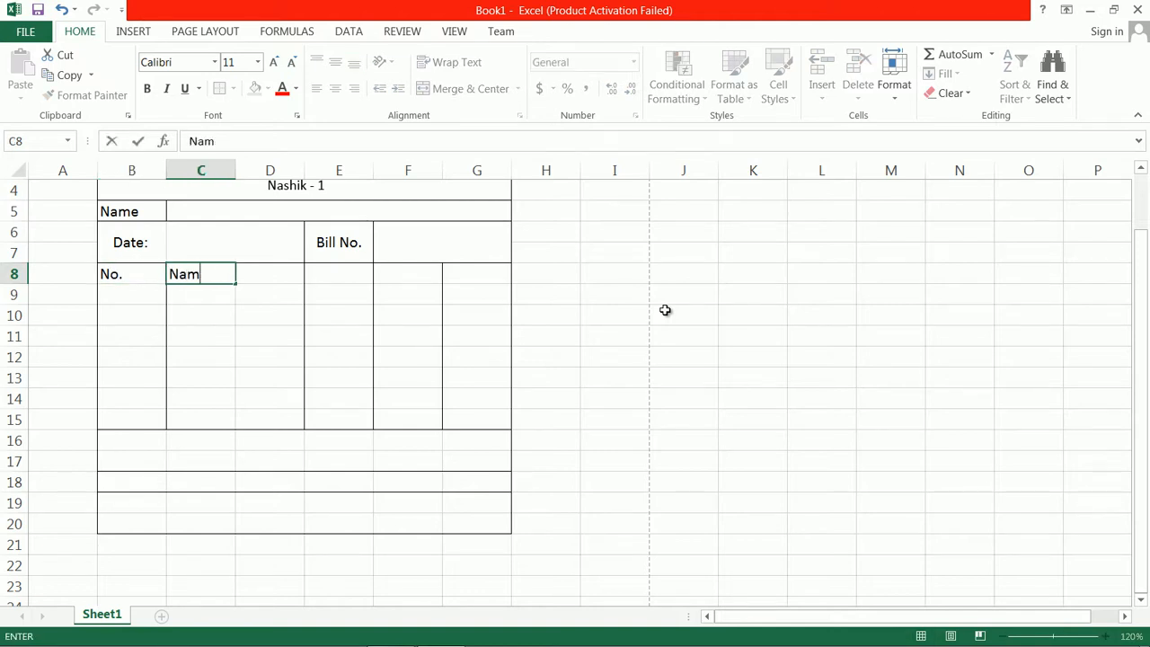
type("e")
Step: Merge the Name column heading across C8:D8 without centering it
left_click(225, 286)
left_click_drag(225, 275, 261, 273)
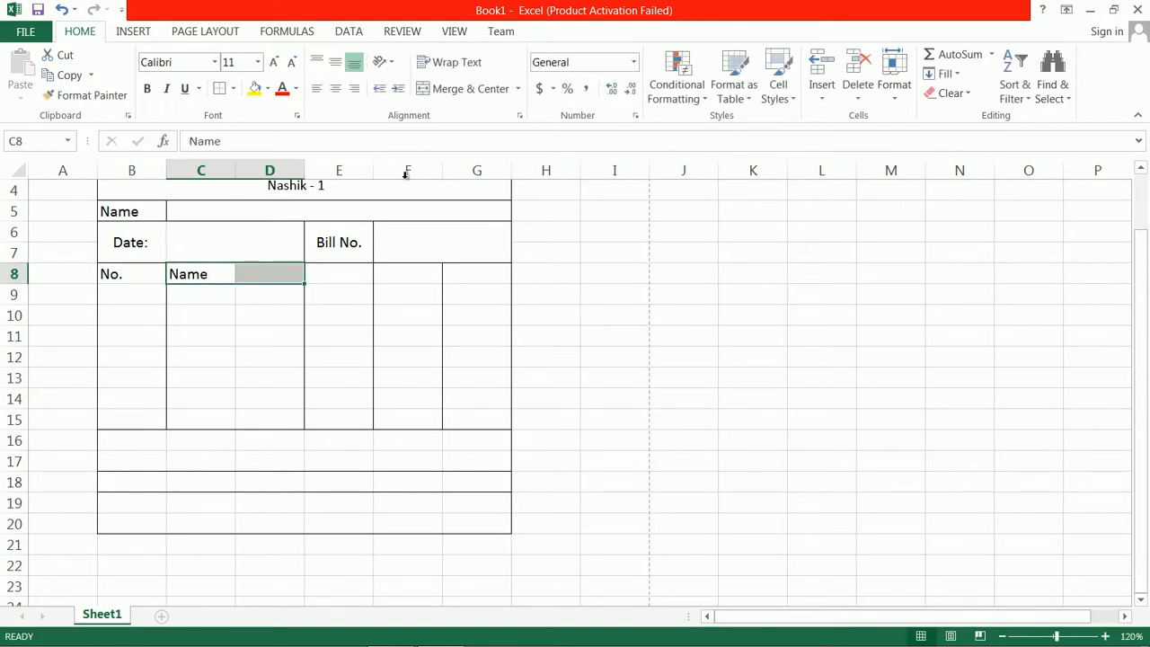
left_click(517, 89)
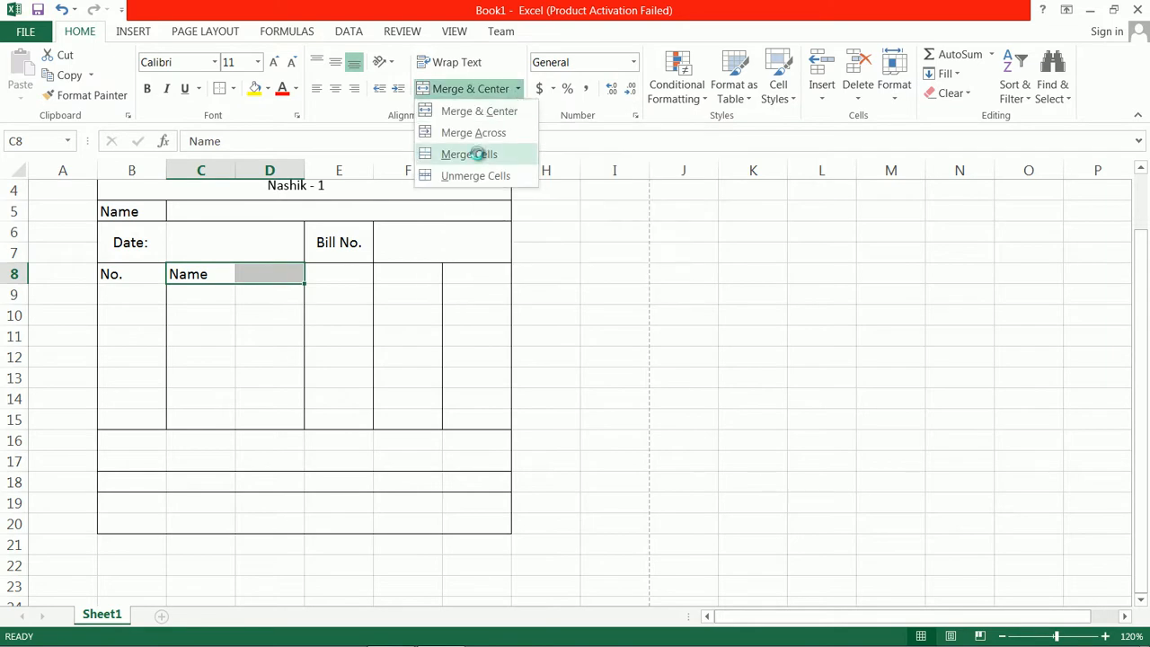
left_click(480, 155)
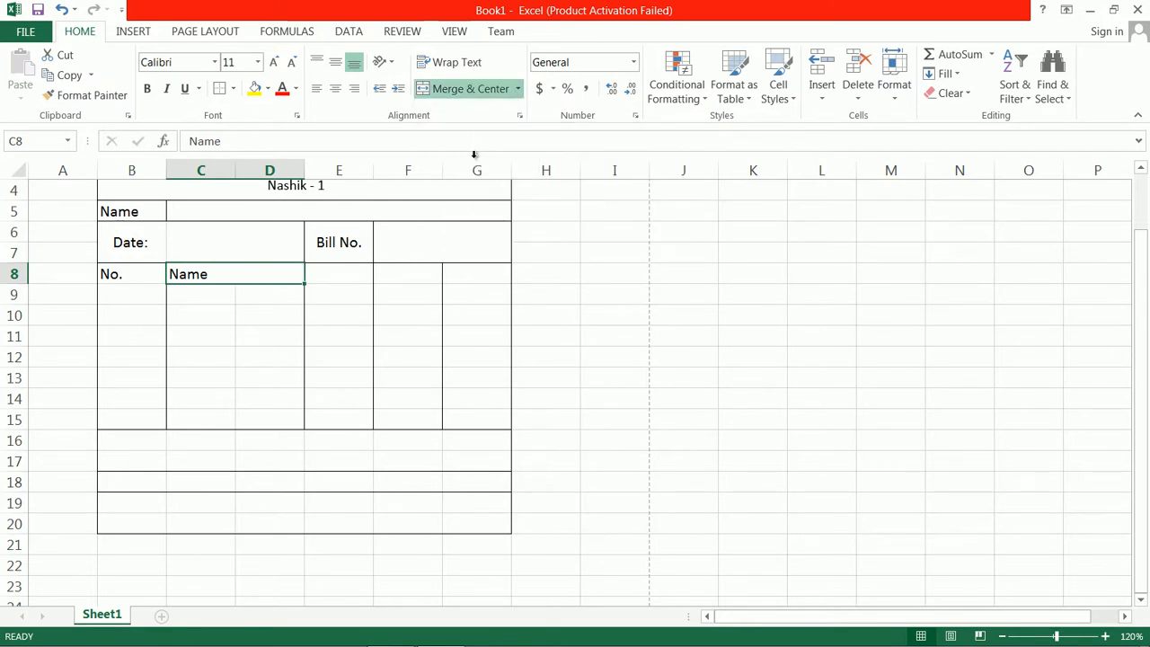
Step: Merge cells C9:D9 without centering, and merge and center C10:D10 below them
left_click(213, 299)
left_click_drag(230, 302, 237, 302)
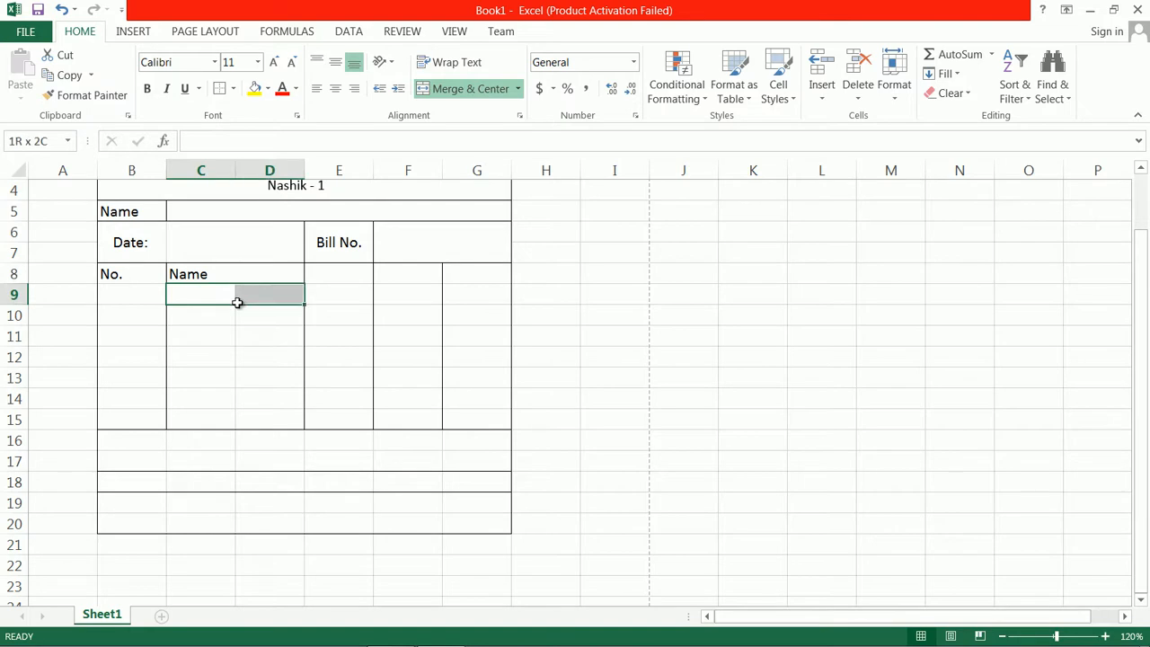
left_click(518, 88)
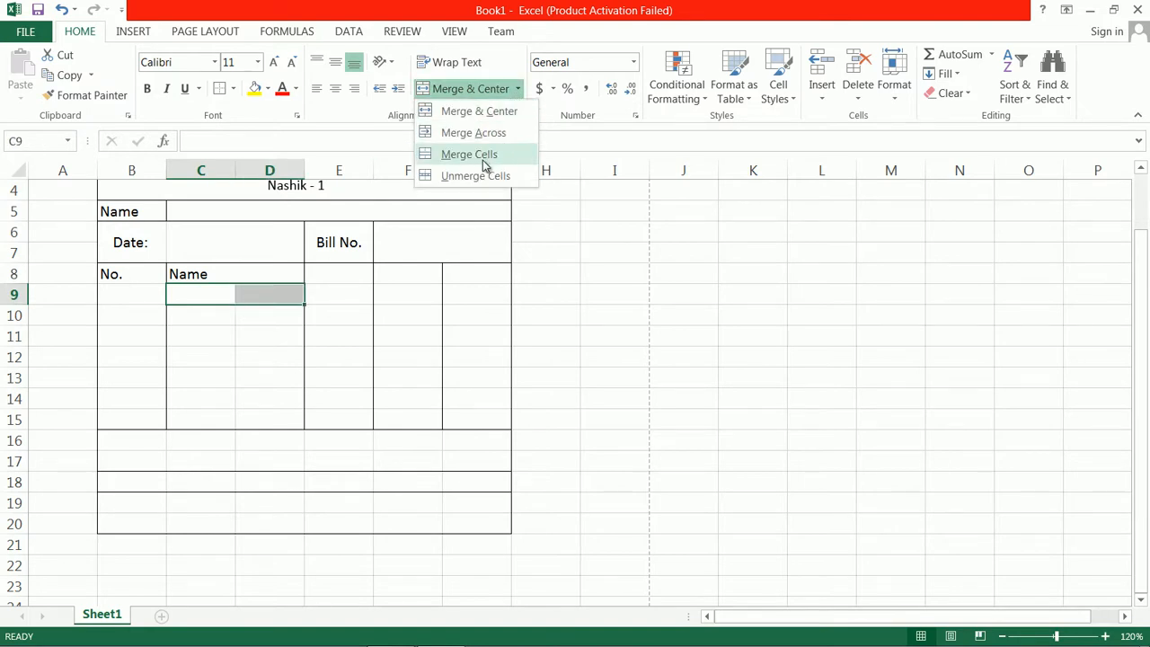
left_click(485, 155)
left_click_drag(189, 315, 269, 315)
left_click(490, 92)
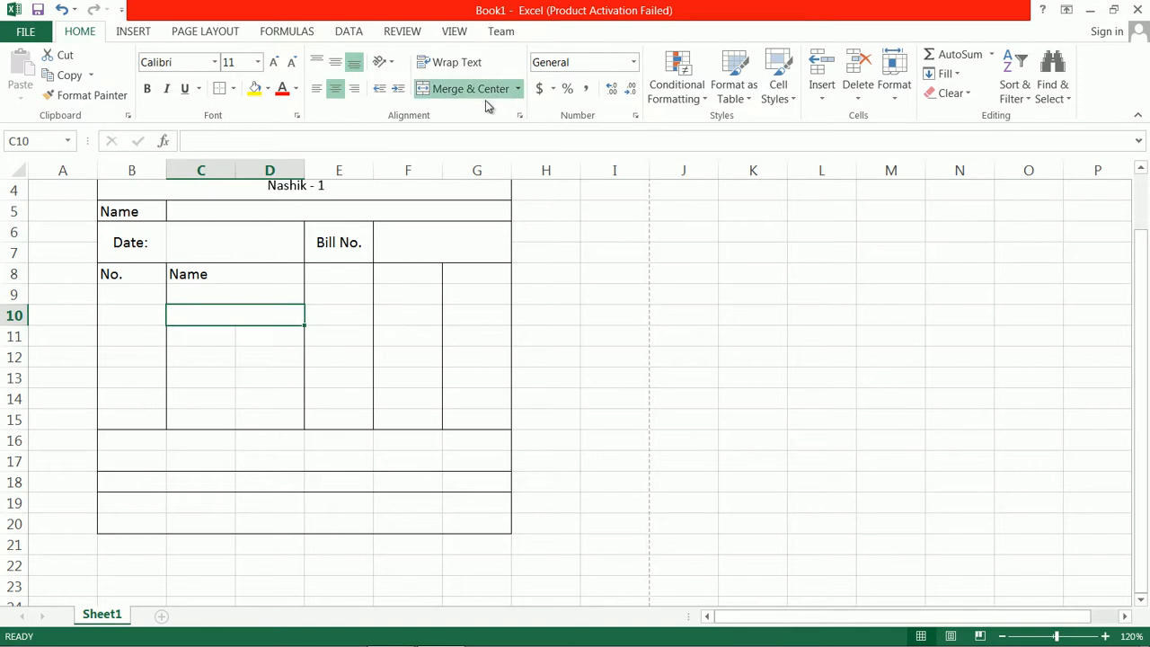
Step: Reapply Merge Cells to C10:D10 and merge C11:D11 below it without centering
left_click(518, 89)
left_click(477, 152)
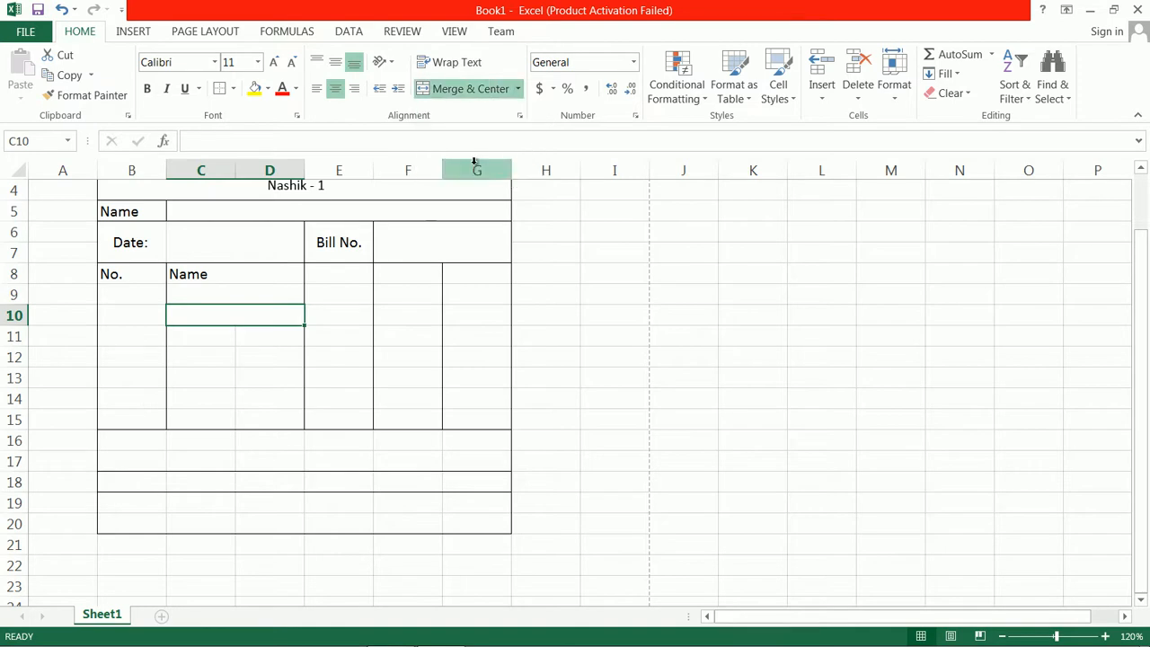
left_click_drag(256, 335, 215, 334)
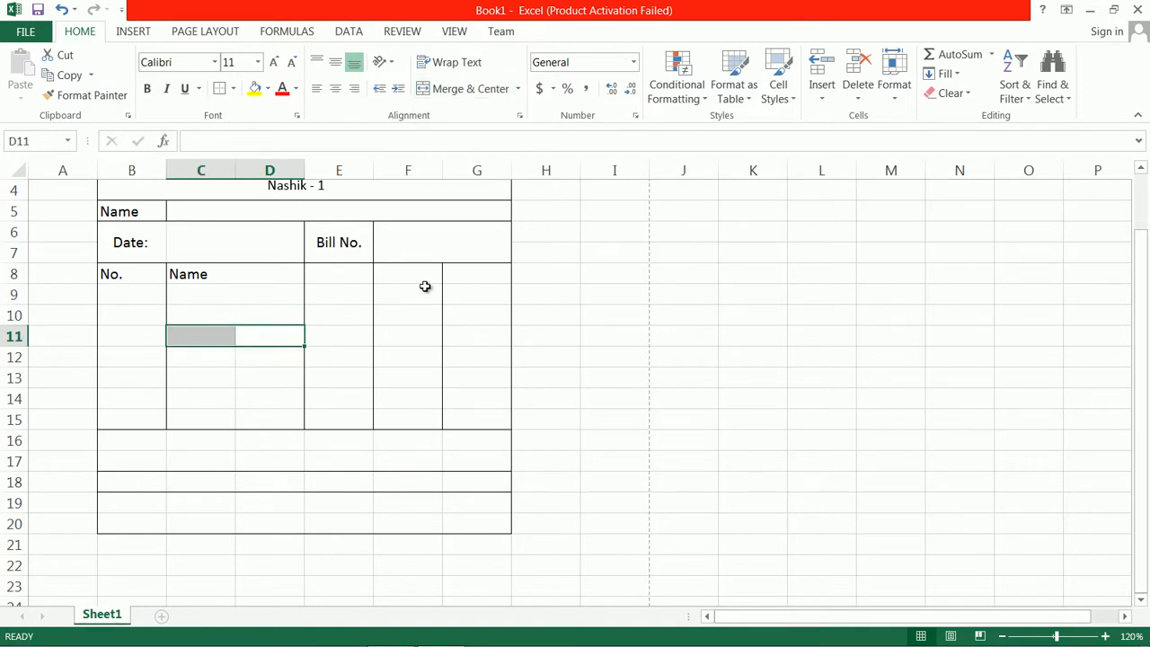
left_click(518, 89)
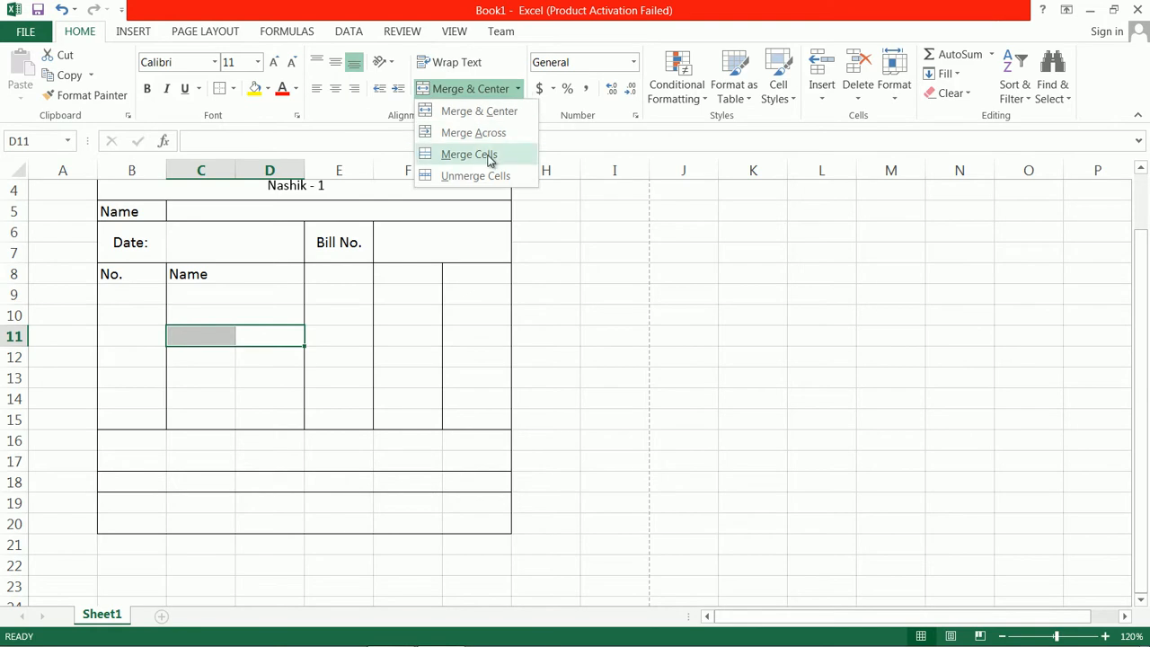
left_click(490, 158)
Step: Merge C12:D12 and C13:D13 in the Name column as separate cells without centering
left_click_drag(185, 357, 263, 358)
left_click(518, 89)
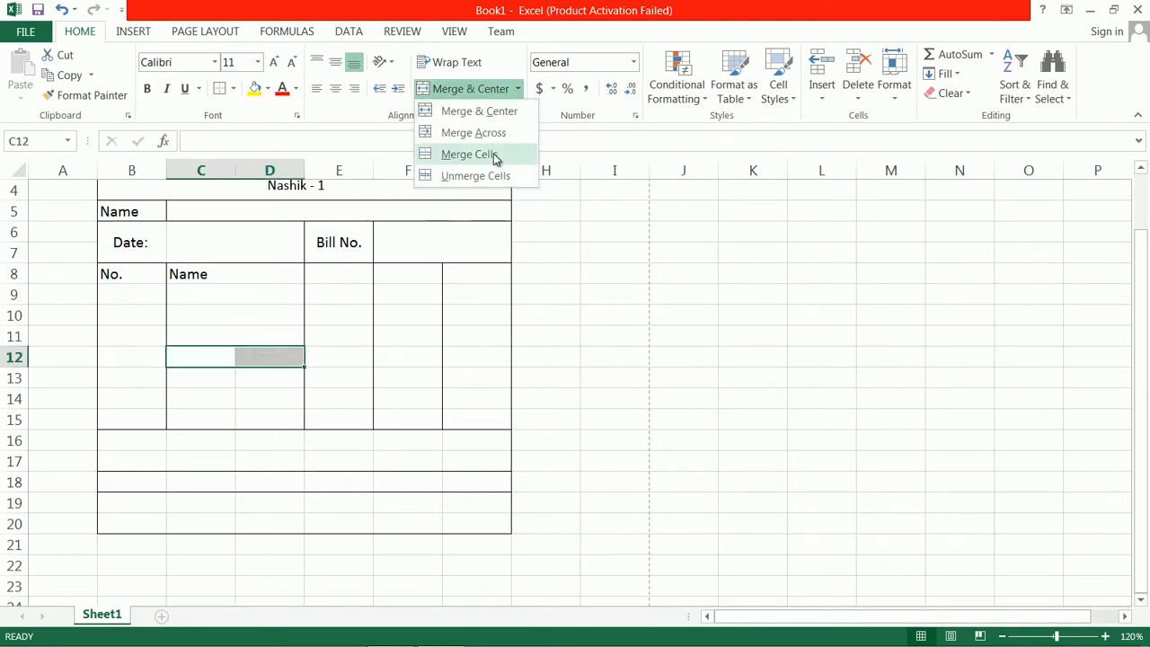
left_click(476, 155)
left_click_drag(185, 384, 265, 372)
left_click(519, 90)
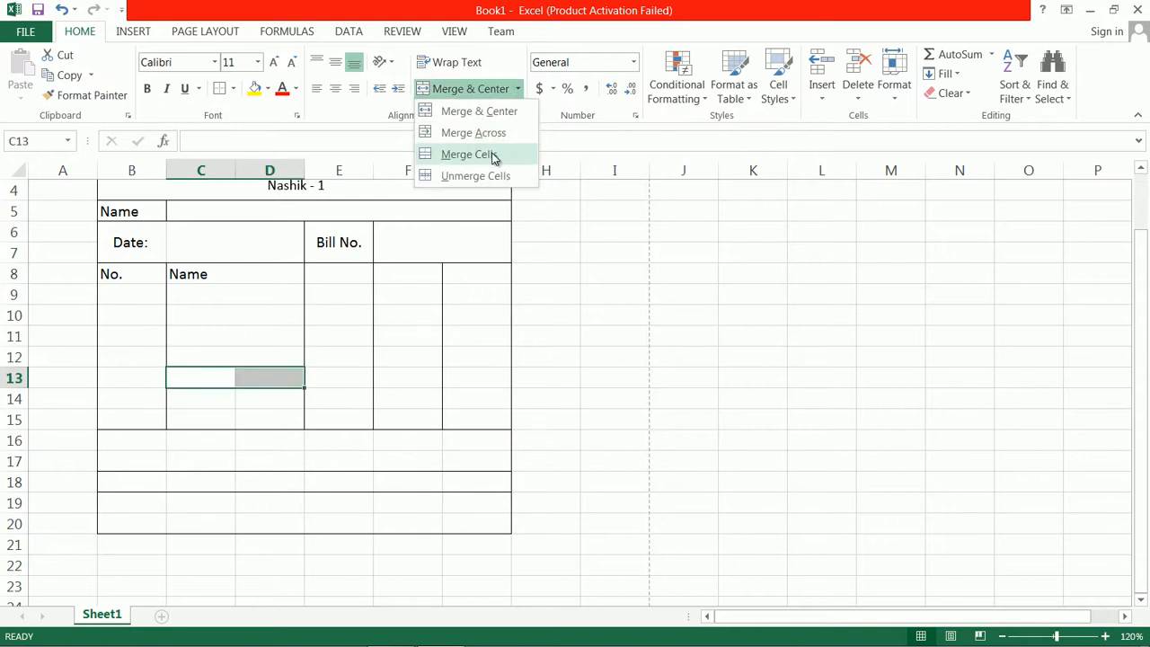
left_click(496, 154)
left_click_drag(174, 402, 251, 398)
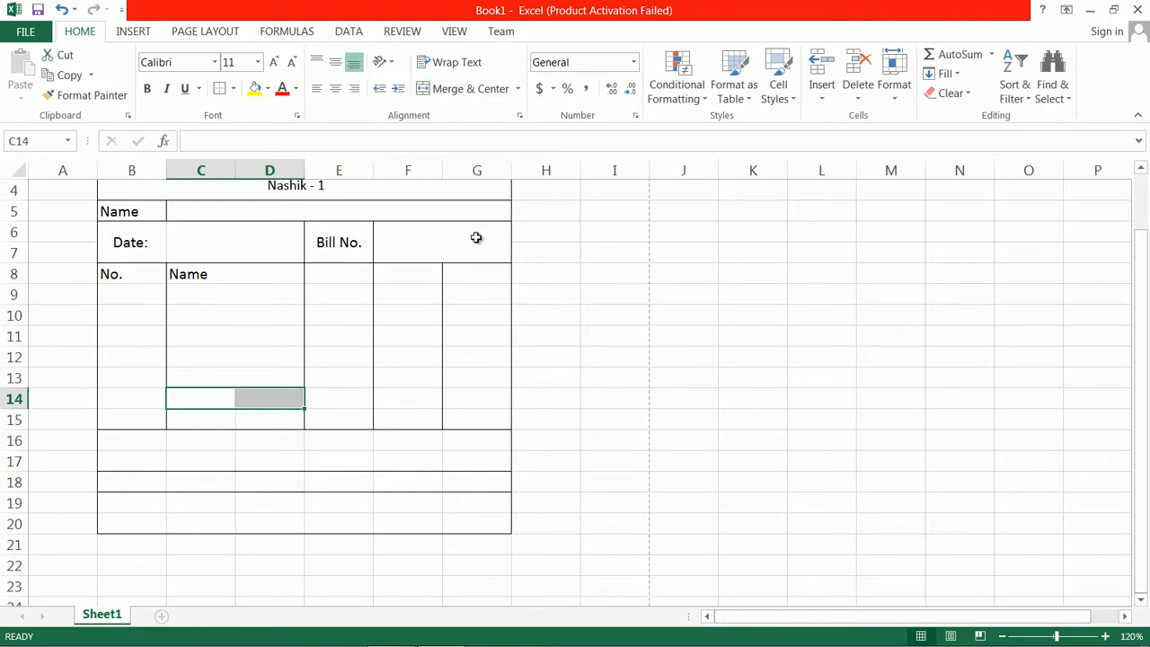
left_click(518, 88)
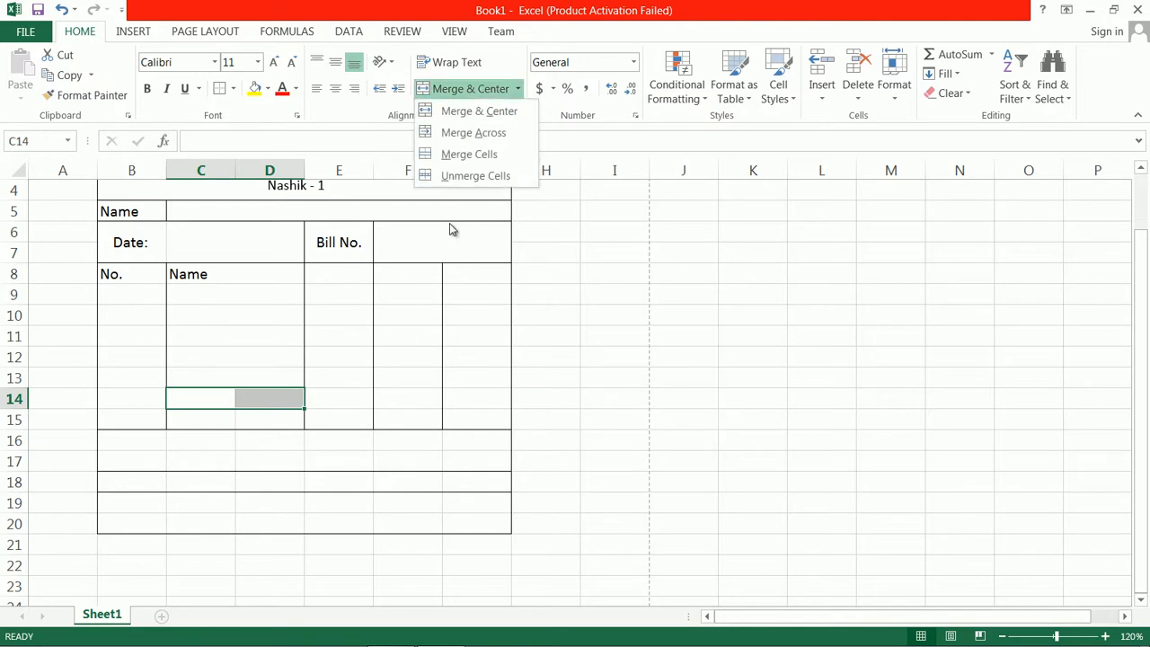
left_click(213, 411)
Step: Merge C15:D15 without centering, and merge the block C13:D14 into a single cell
left_click(227, 420)
left_click_drag(227, 420, 272, 414)
left_click(519, 89)
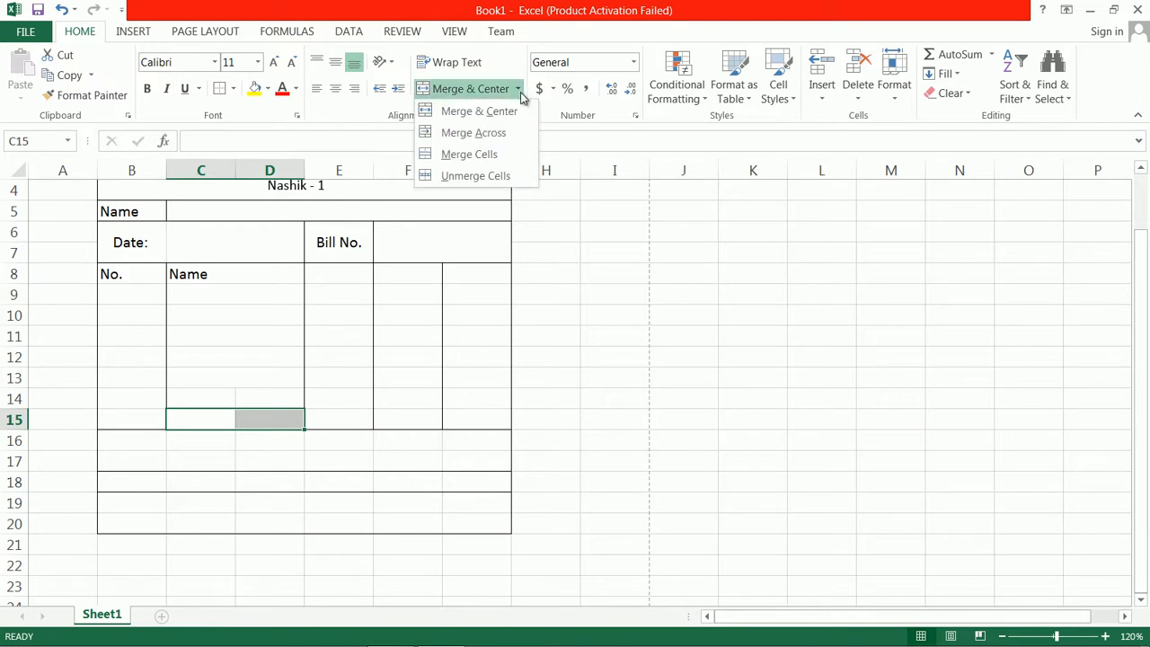
left_click(498, 152)
left_click_drag(204, 393, 269, 378)
left_click(518, 89)
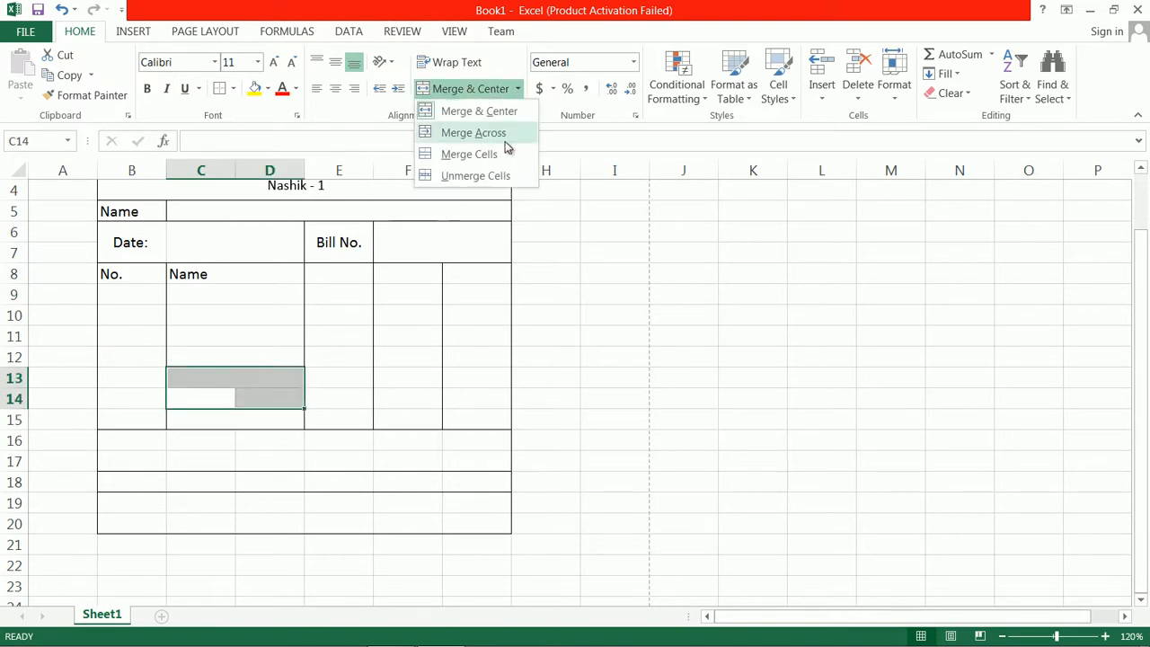
left_click(498, 153)
Step: Enter the headings Qty, Price and Amount in E8:G8, and add a border line beneath the heading row B8:G8
left_click(355, 276)
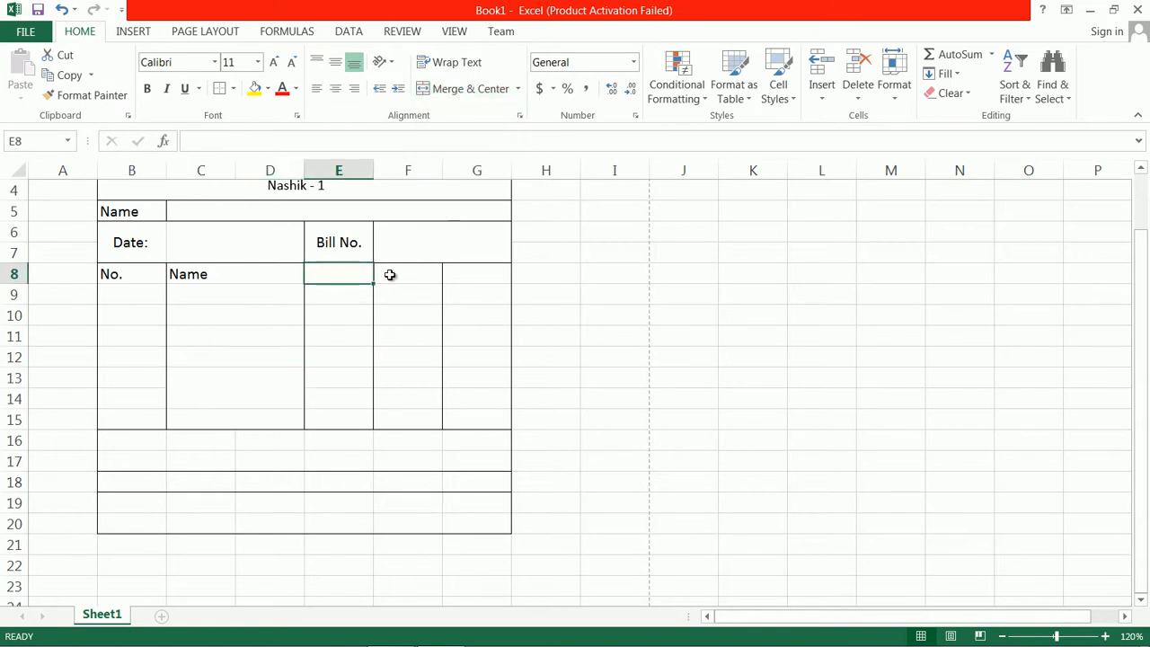
type("Qty")
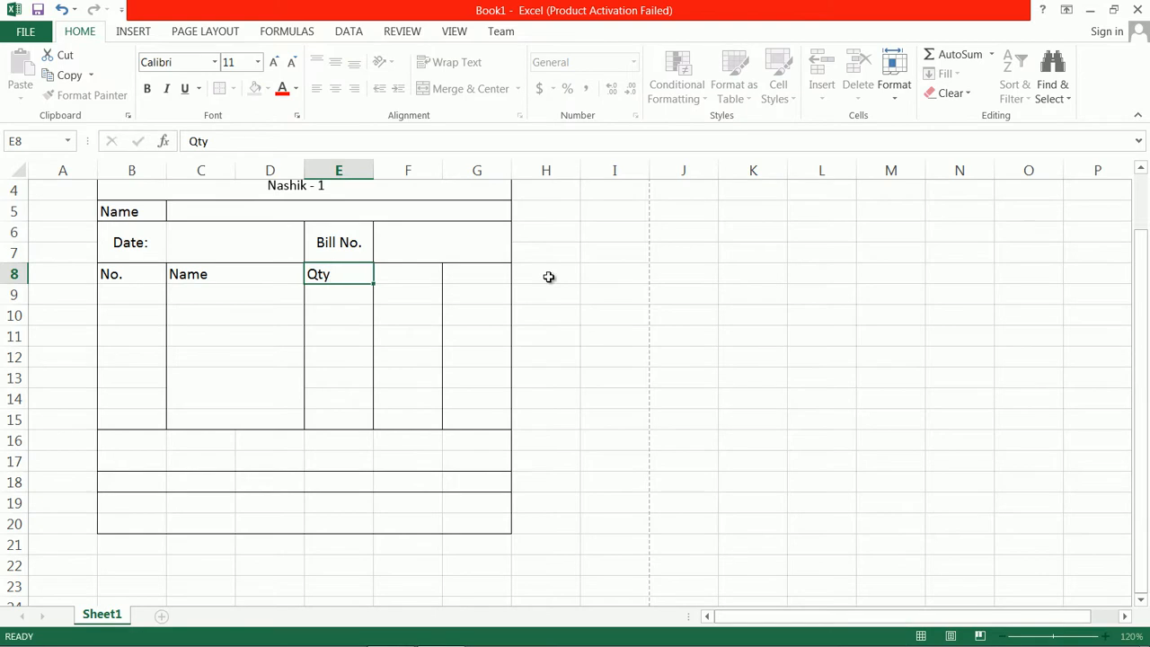
key("Tab")
type("R")
key("BackSpace")
type("Price")
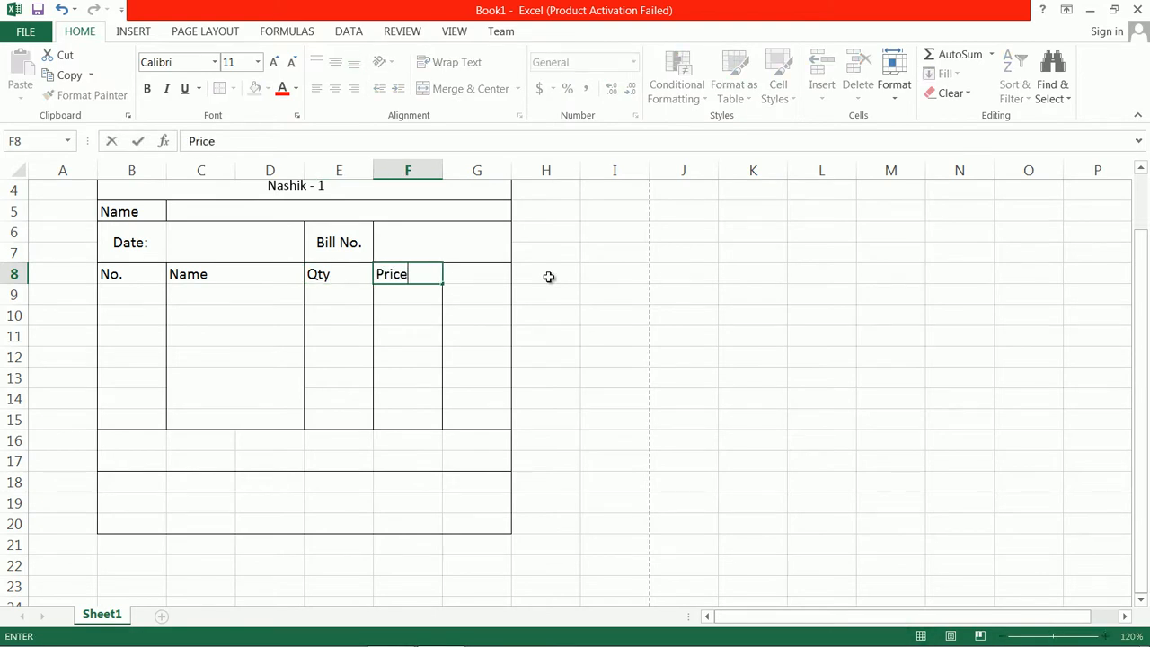
key("Tab")
type("A")
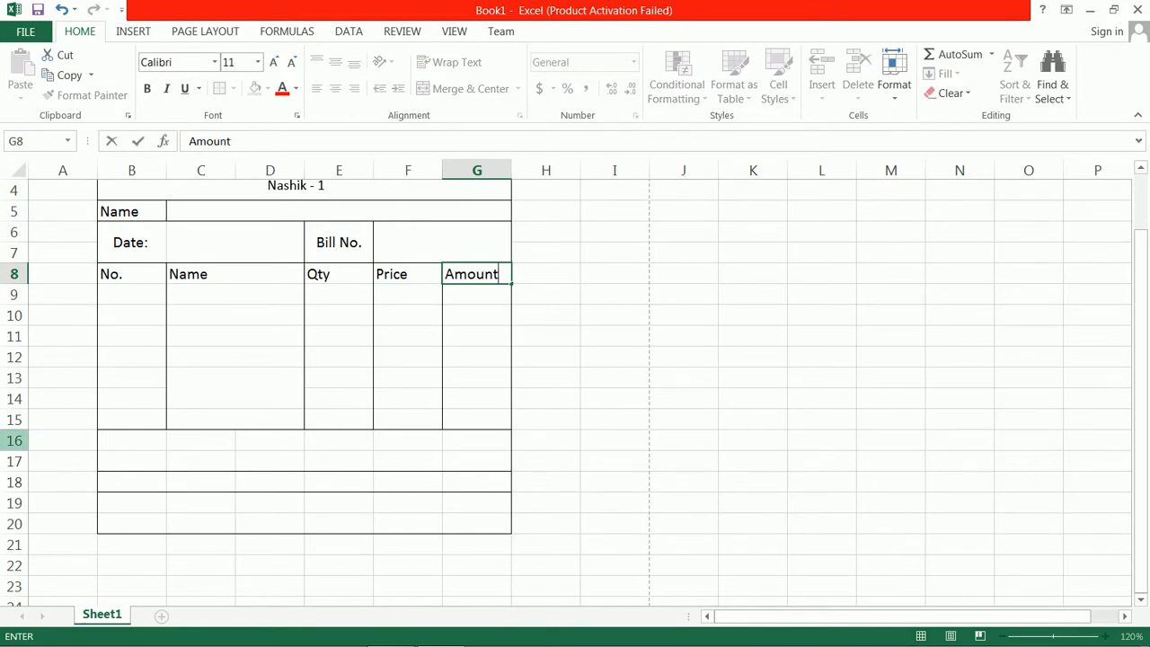
left_click(149, 281)
left_click_drag(195, 276, 492, 272)
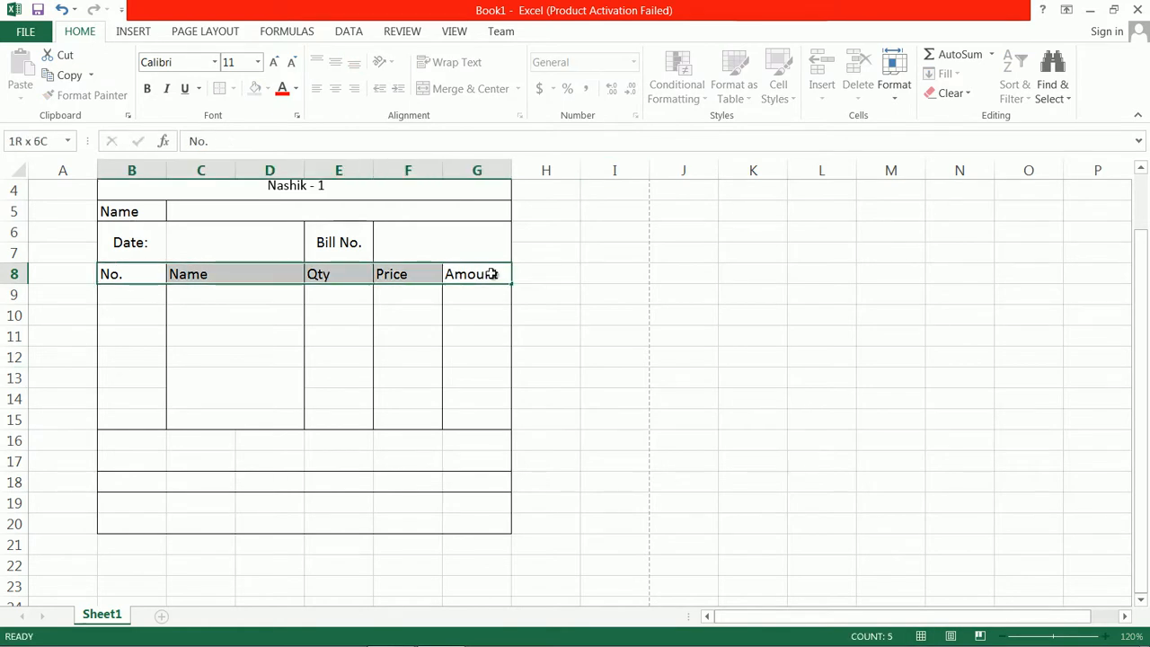
Step: Fill in the first item in row 9 with No. 1, name Mouse, quantity 2 and price 550
left_click(128, 294)
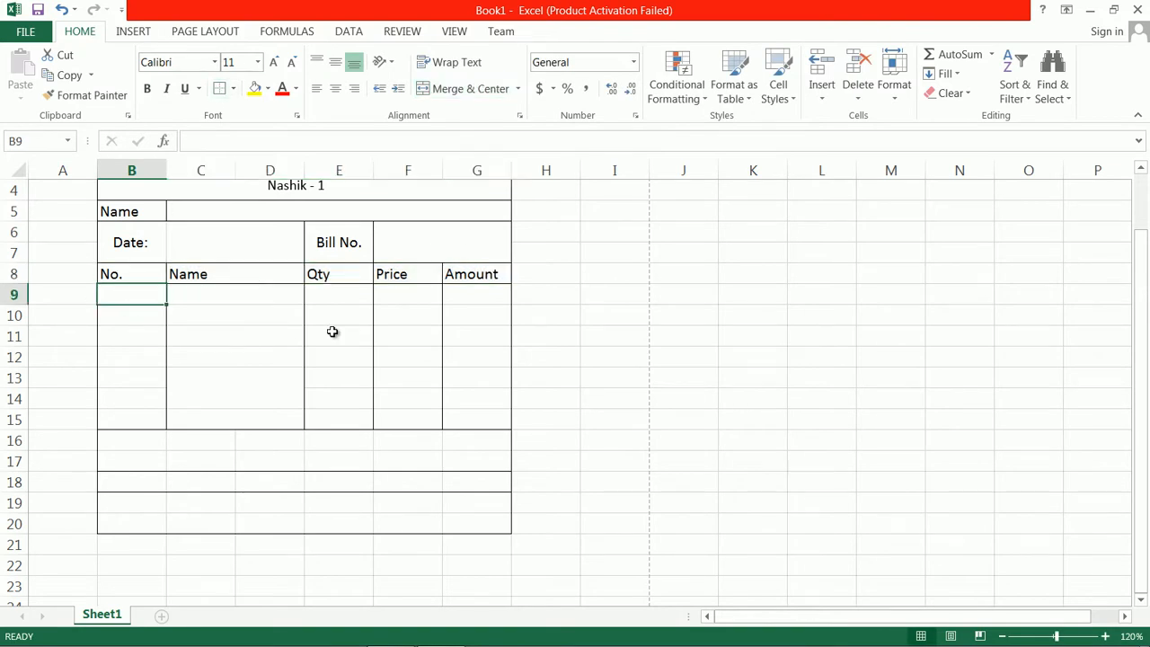
type("1")
key("Tab")
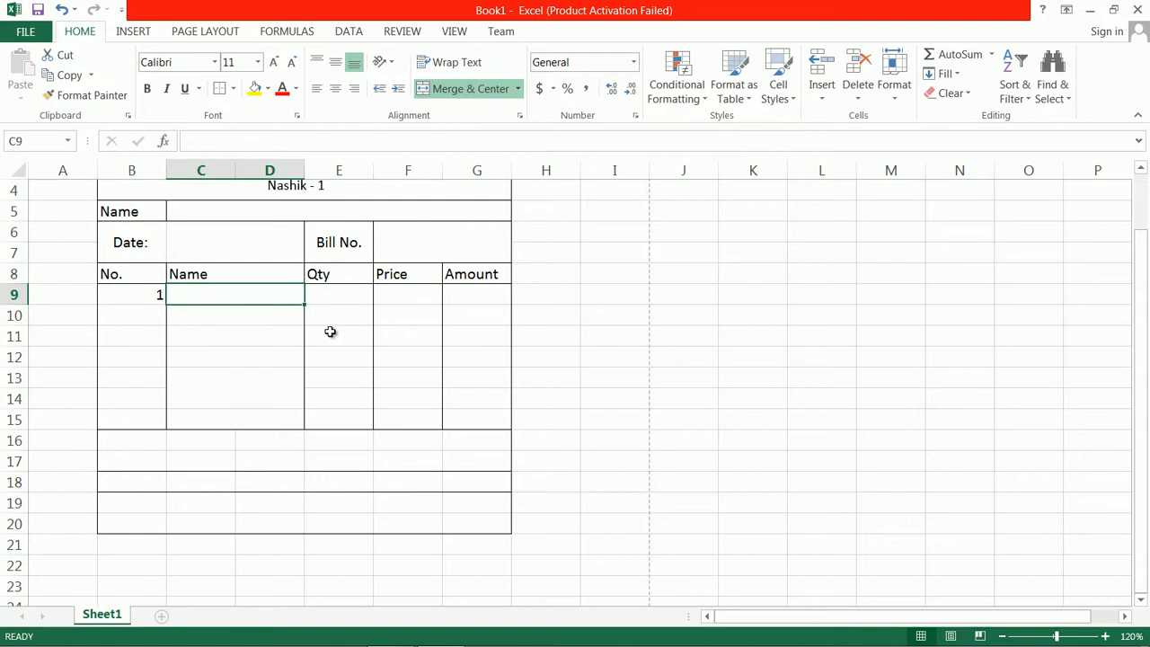
type("MOus")
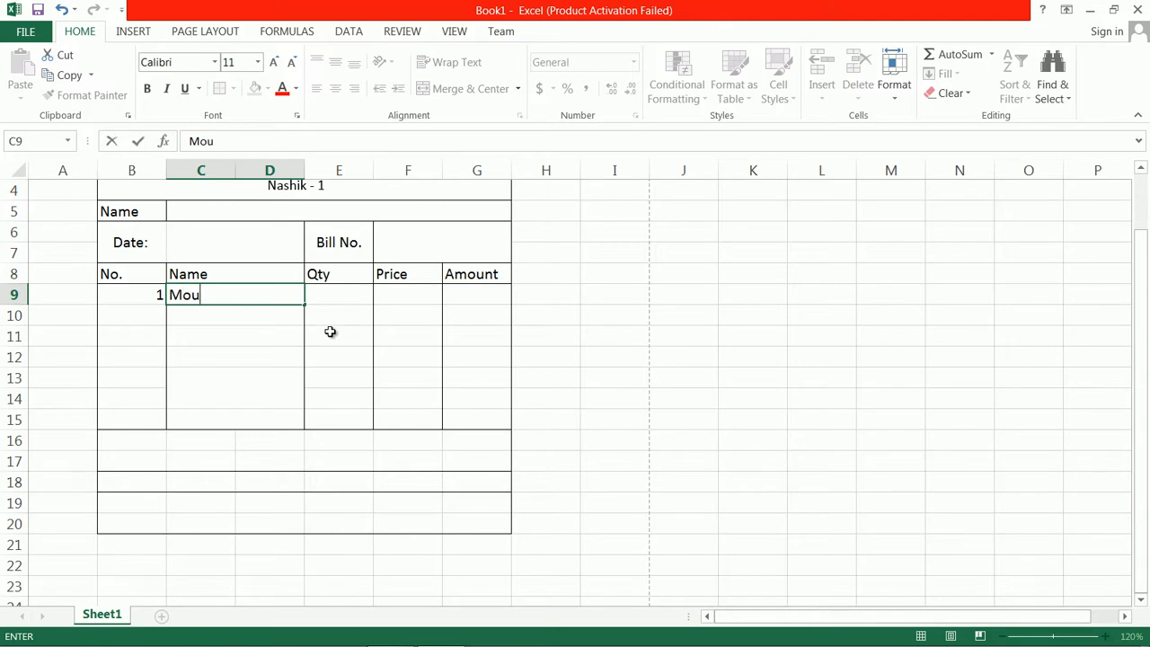
type("2")
key("Tab")
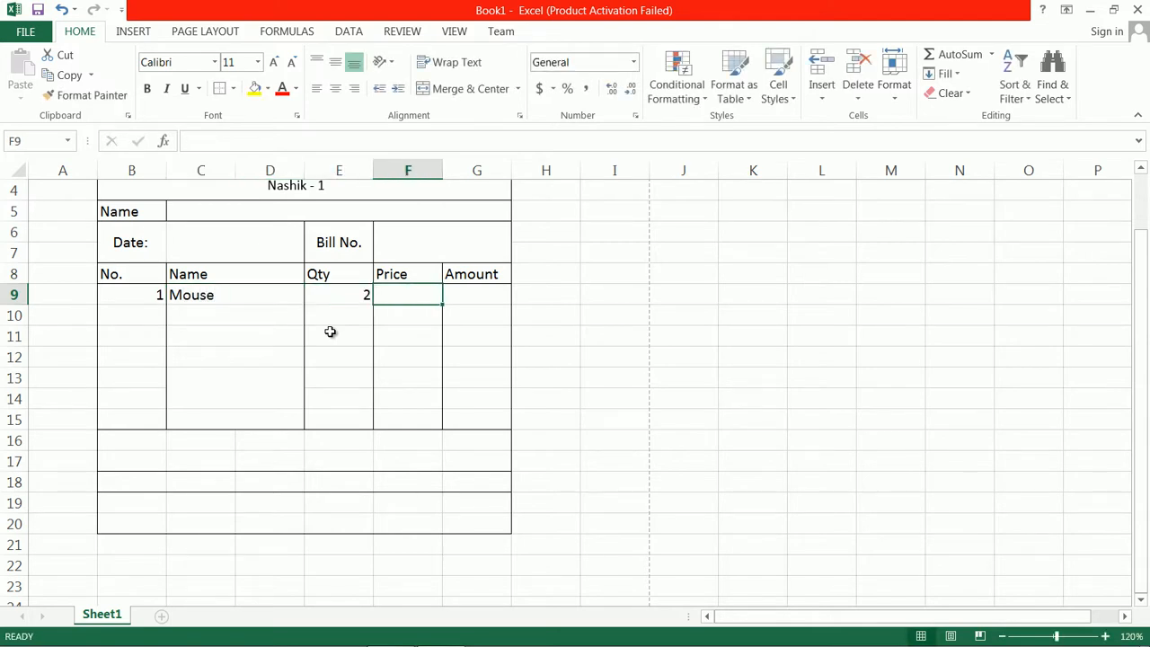
type("550")
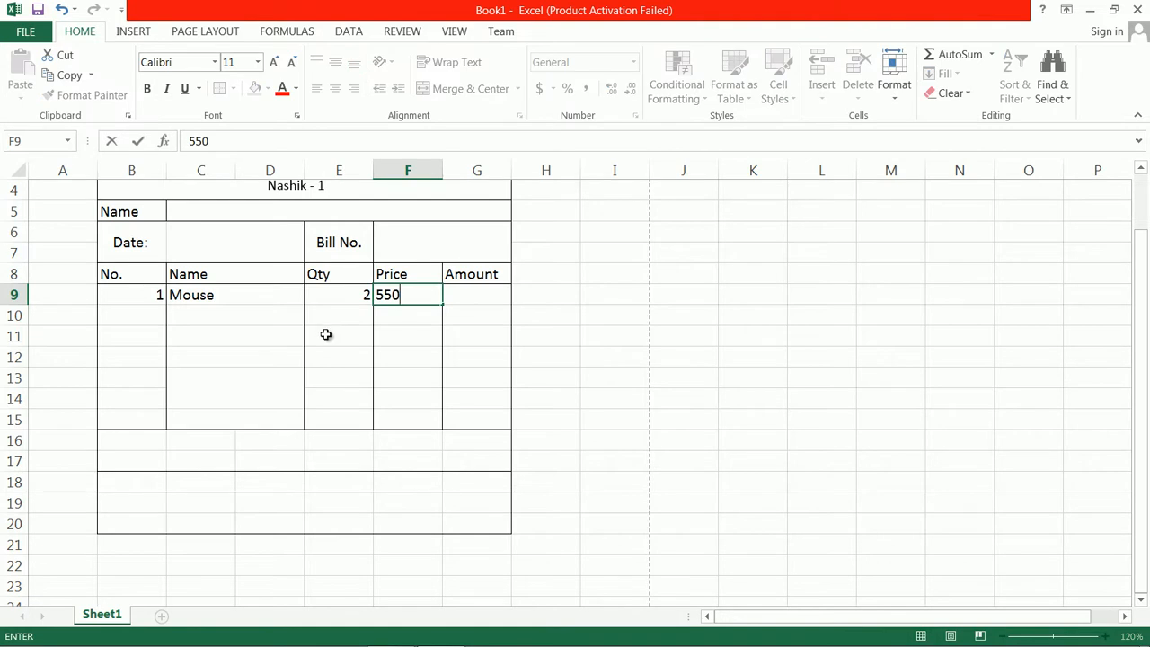
left_click(431, 329)
Step: Enter the formula =E9*F9 in Amount cell G9 and fill it down to G15
left_click(474, 294)
double_click(474, 294)
type("=")
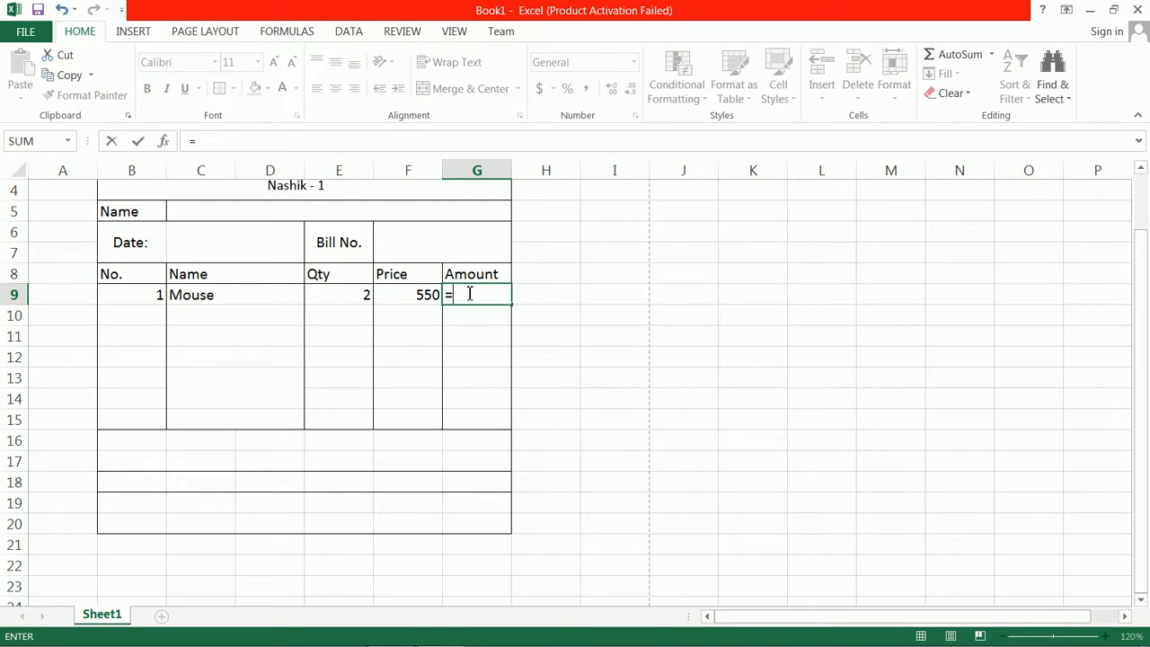
left_click(352, 291)
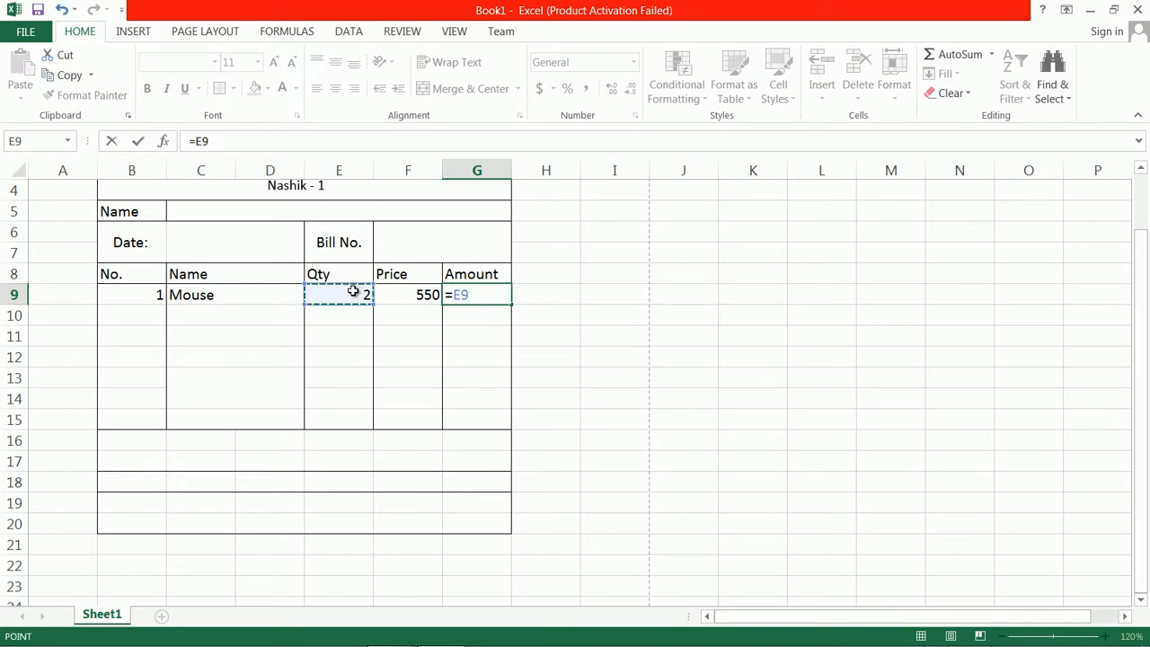
type("*")
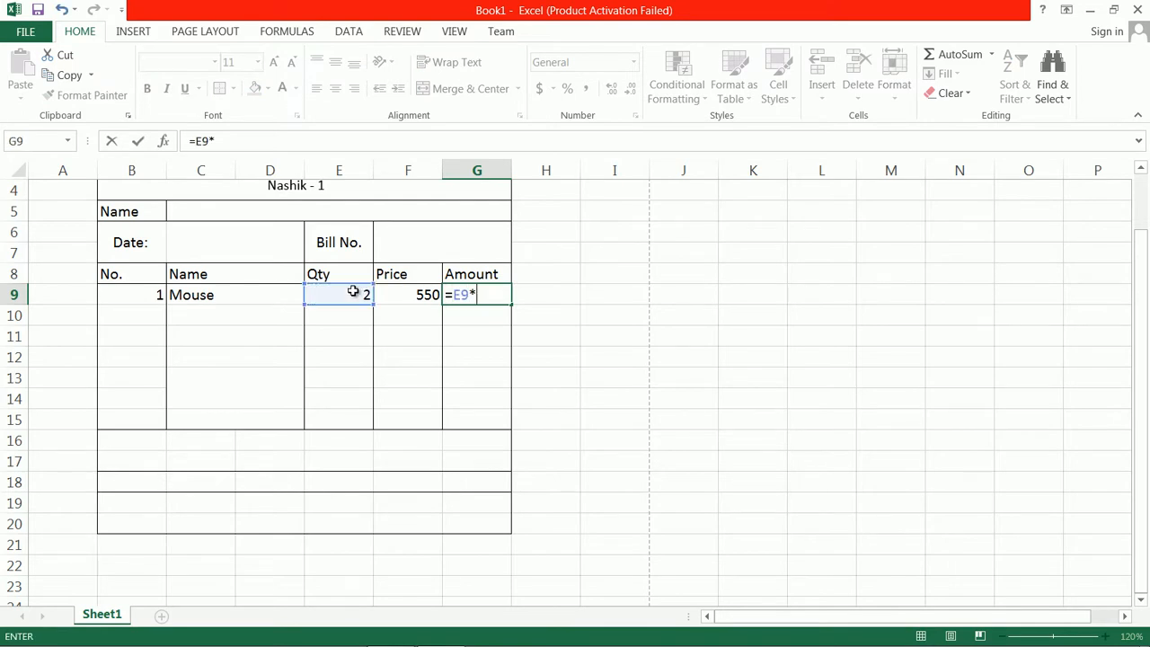
left_click(403, 292)
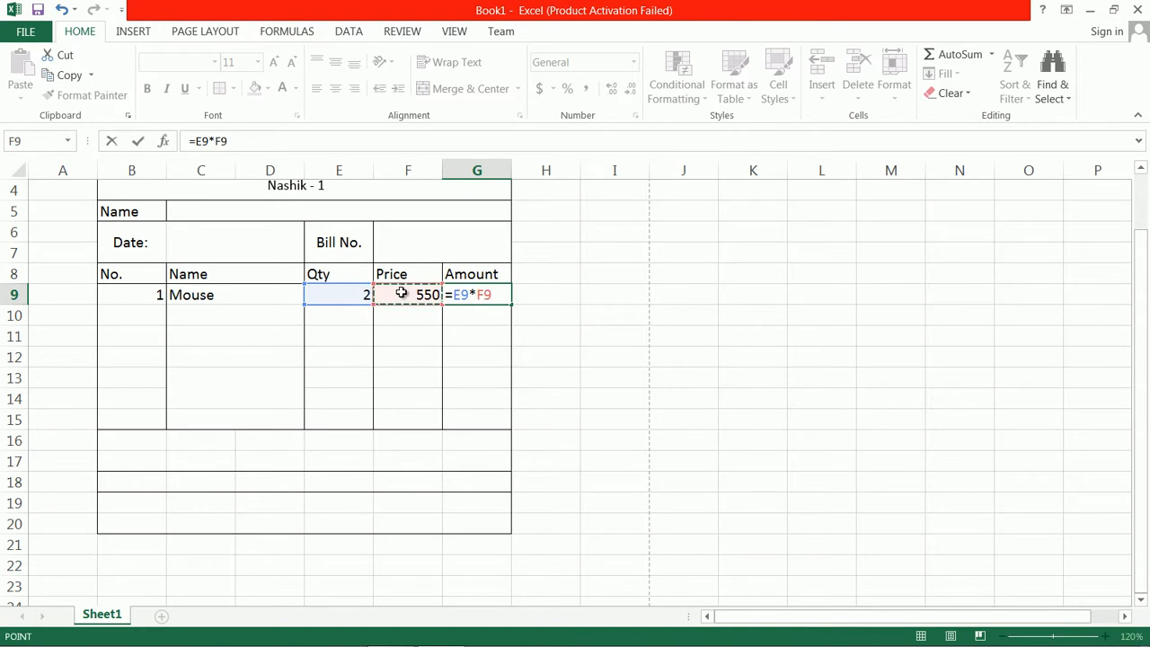
key("Return")
left_click(483, 293)
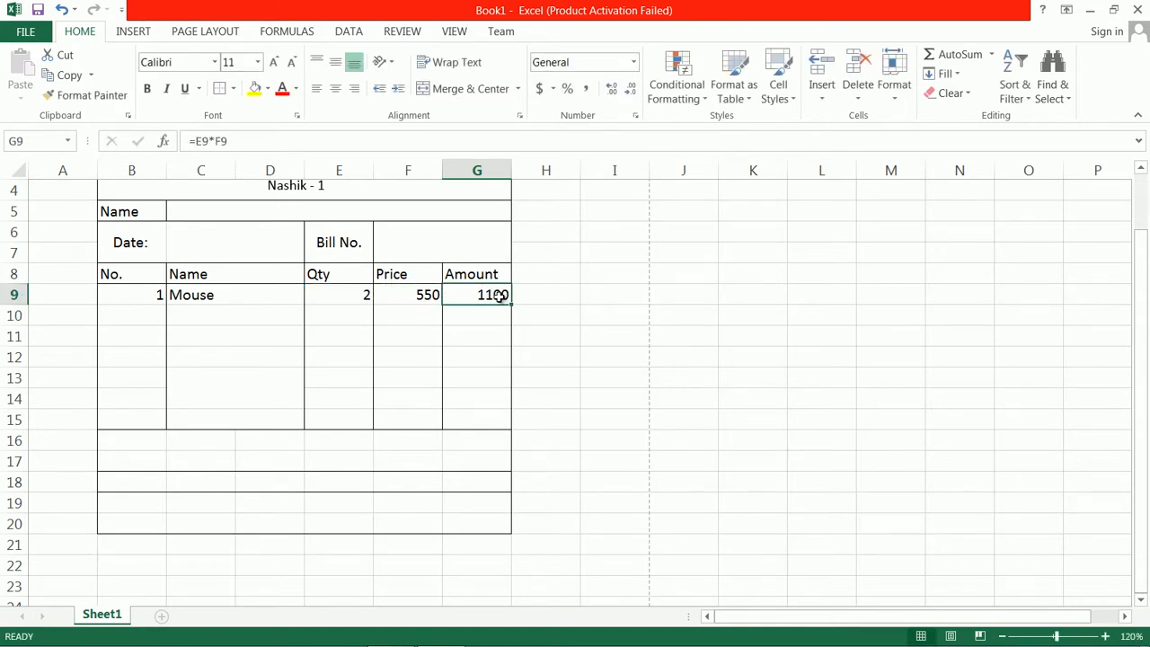
left_click_drag(512, 309, 521, 428)
Step: Start the second item in row 10 with No. 2 and the name Keybord
left_click(154, 315)
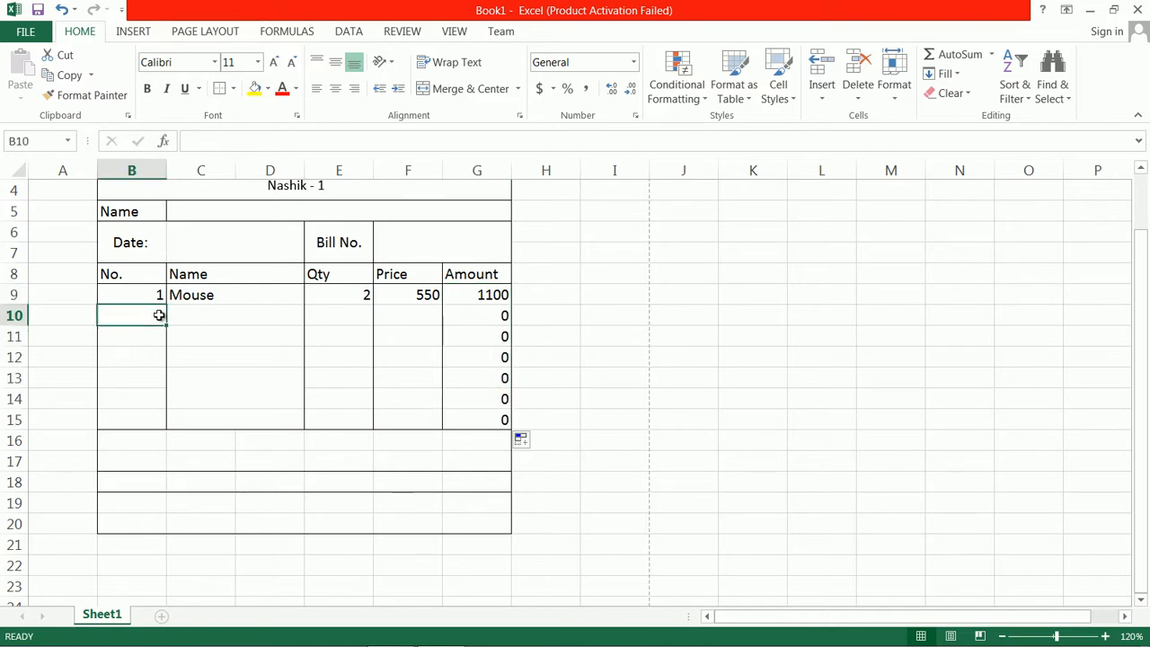
type("2")
key("Tab")
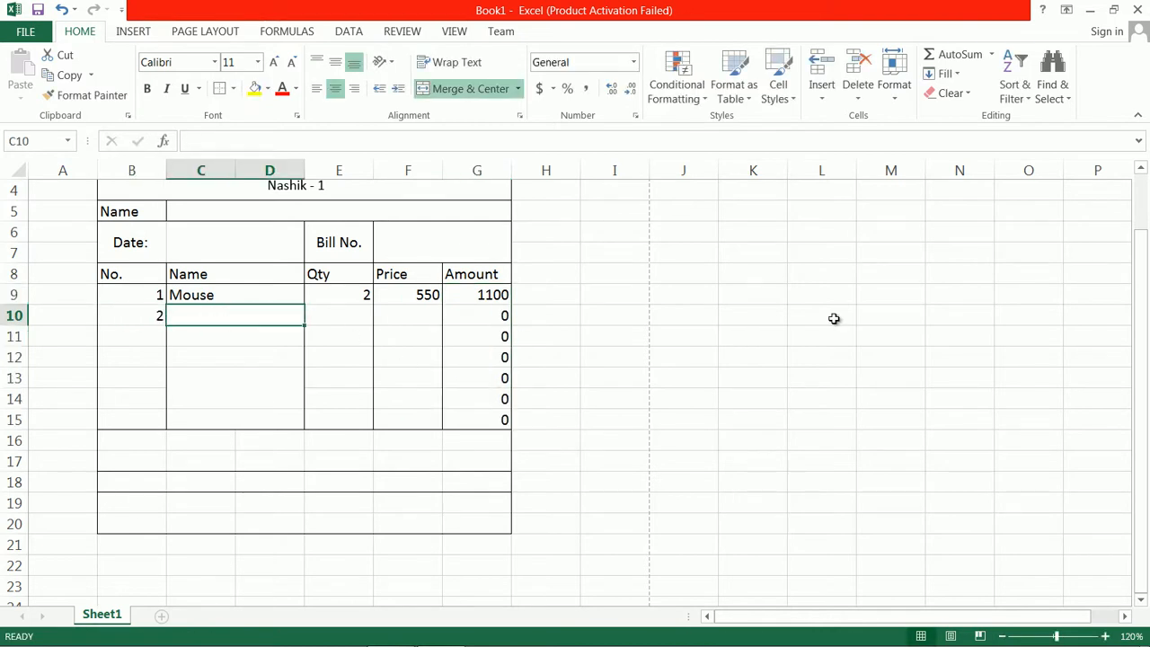
type("Keybord")
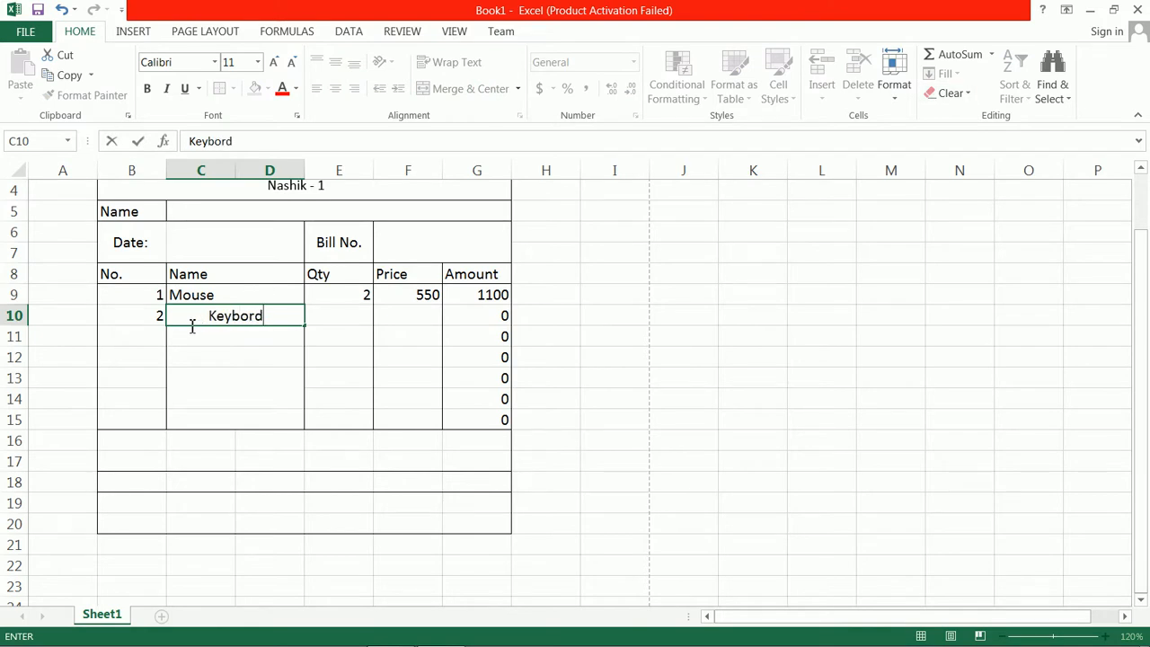
left_click(234, 349)
Step: Set the Keybord entry in C10 to top vertical alignment and left horizontal alignment
left_click(257, 316)
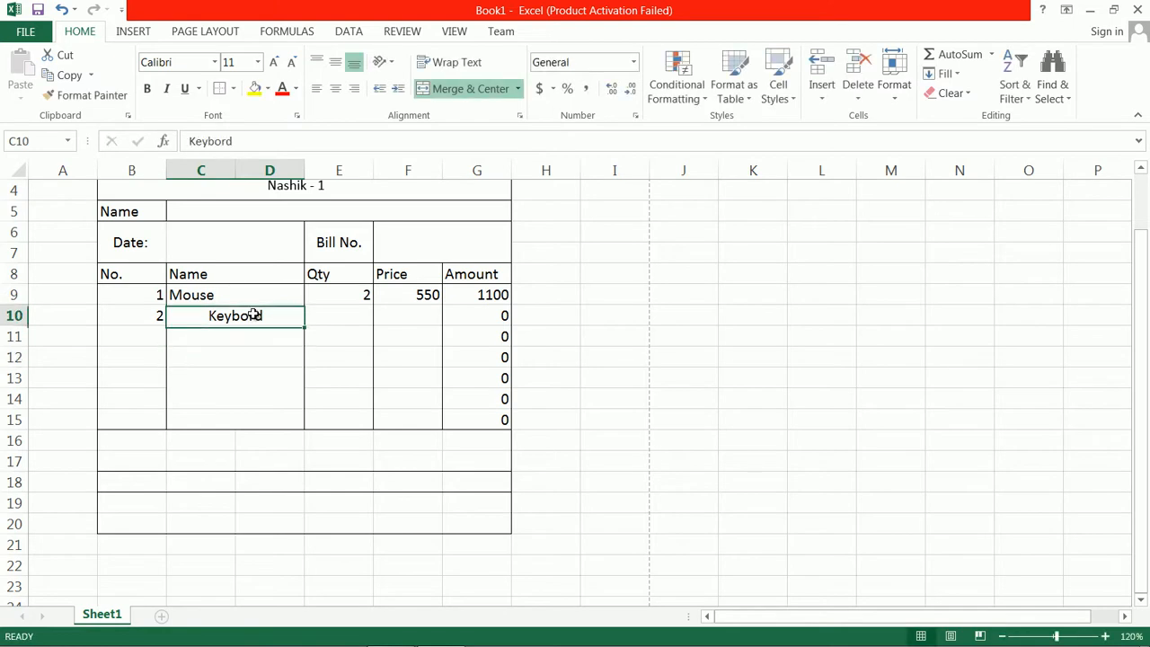
left_click(318, 63)
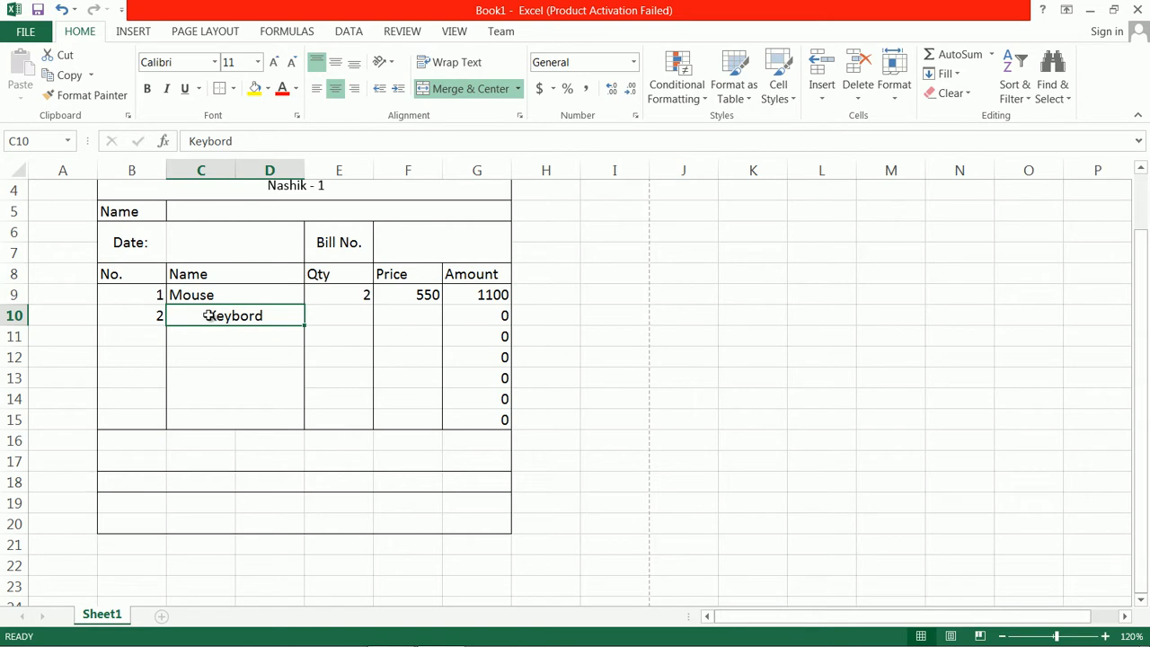
left_click(520, 89)
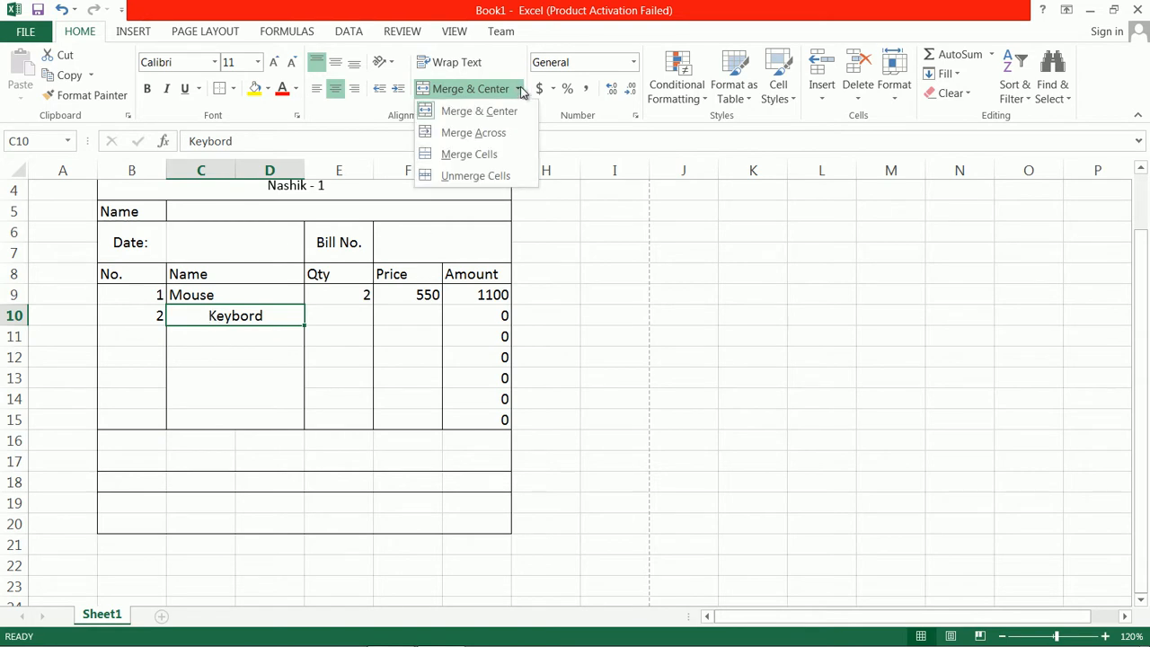
left_click(479, 155)
left_click(246, 353)
left_click(258, 312)
double_click(219, 314)
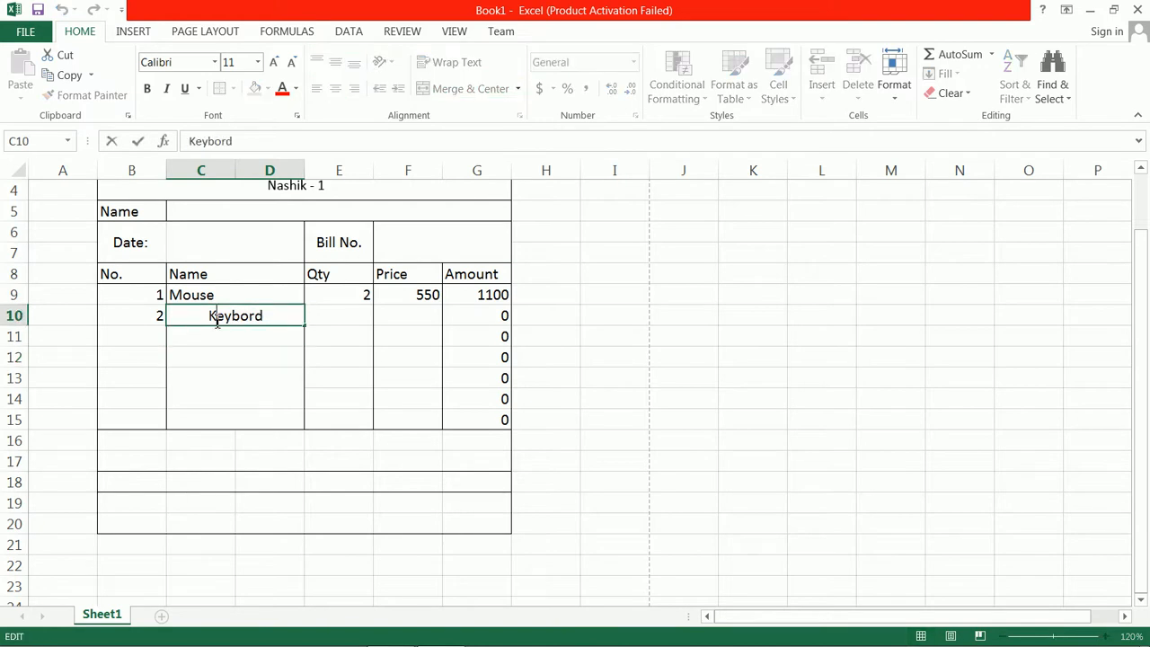
double_click(236, 315)
left_click(260, 354)
left_click(256, 316)
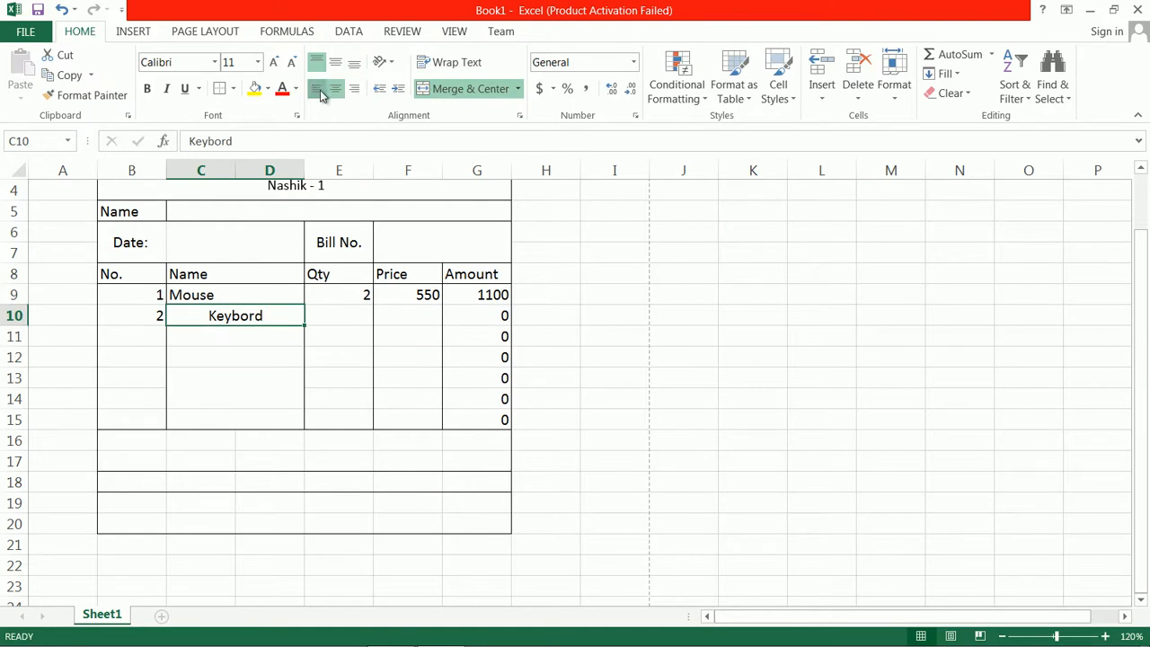
left_click(317, 88)
Step: Complete the Keybord item in row 10 with quantity 2 and price 1100
left_click(344, 310)
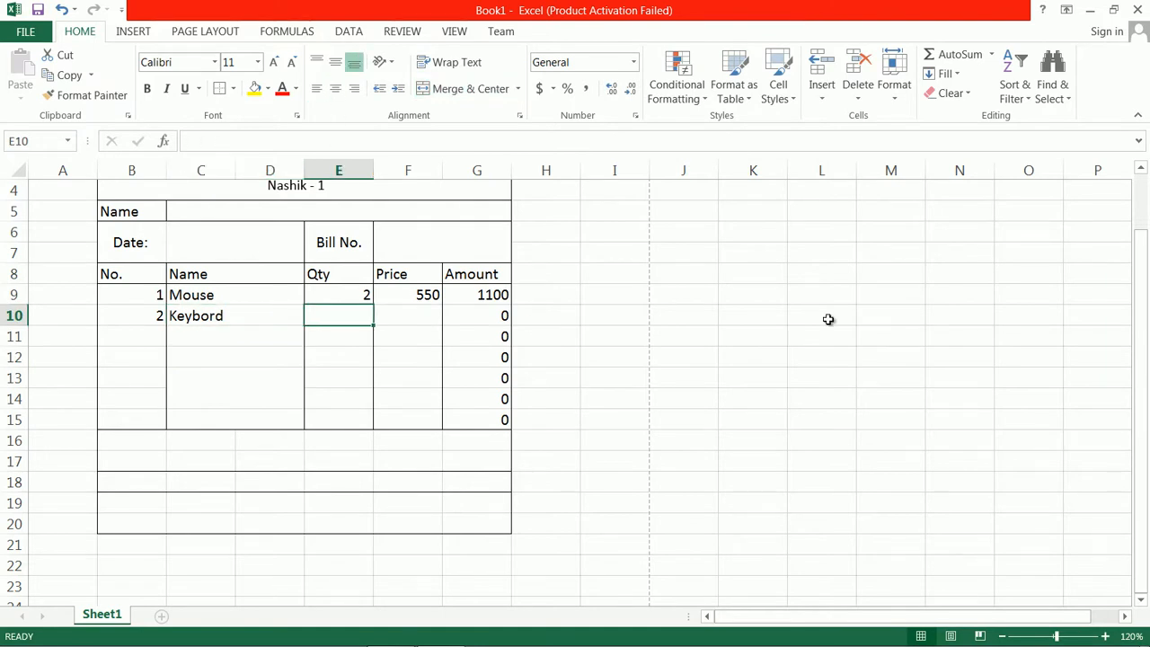
type("2")
key("Tab")
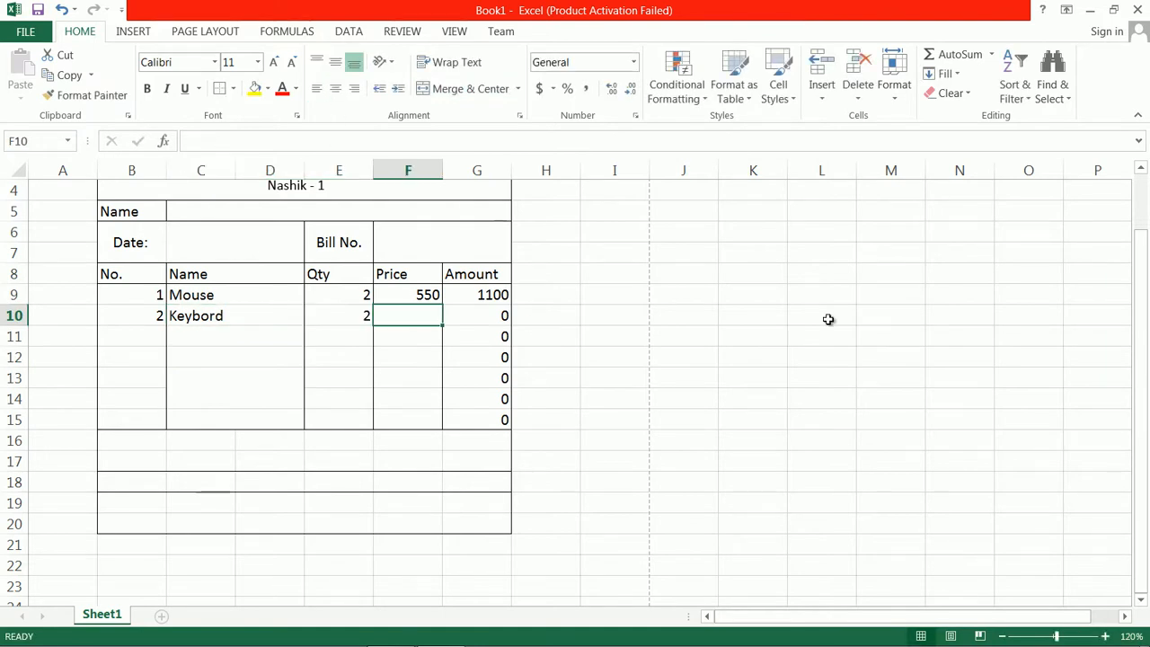
type("110")
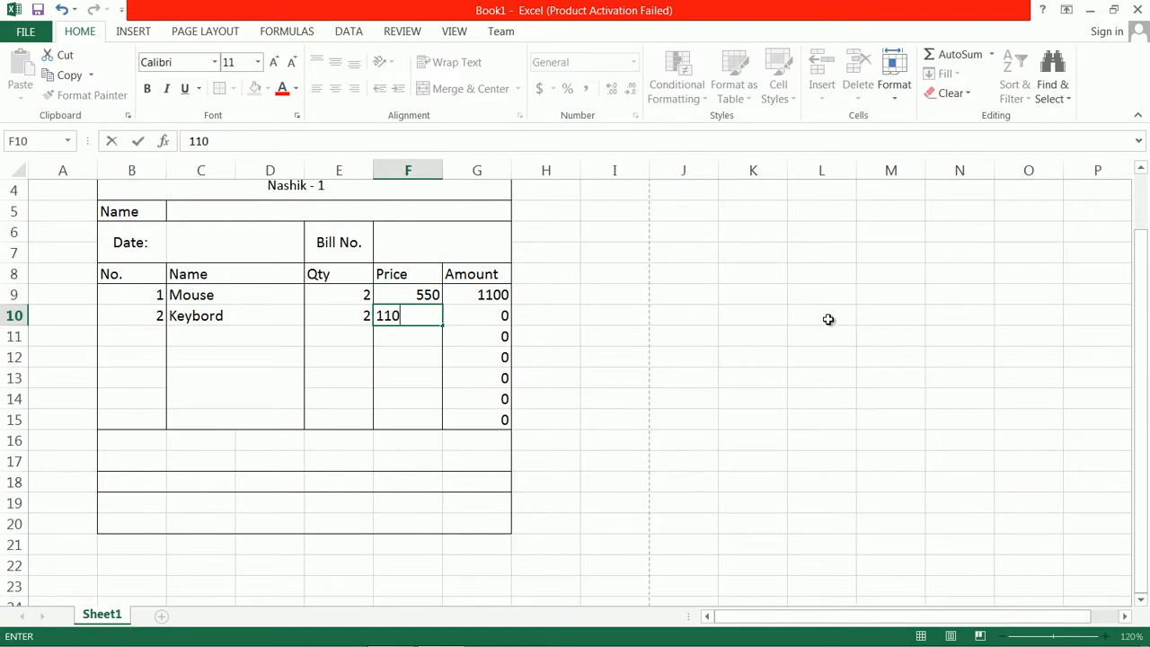
type("0")
key("Tab")
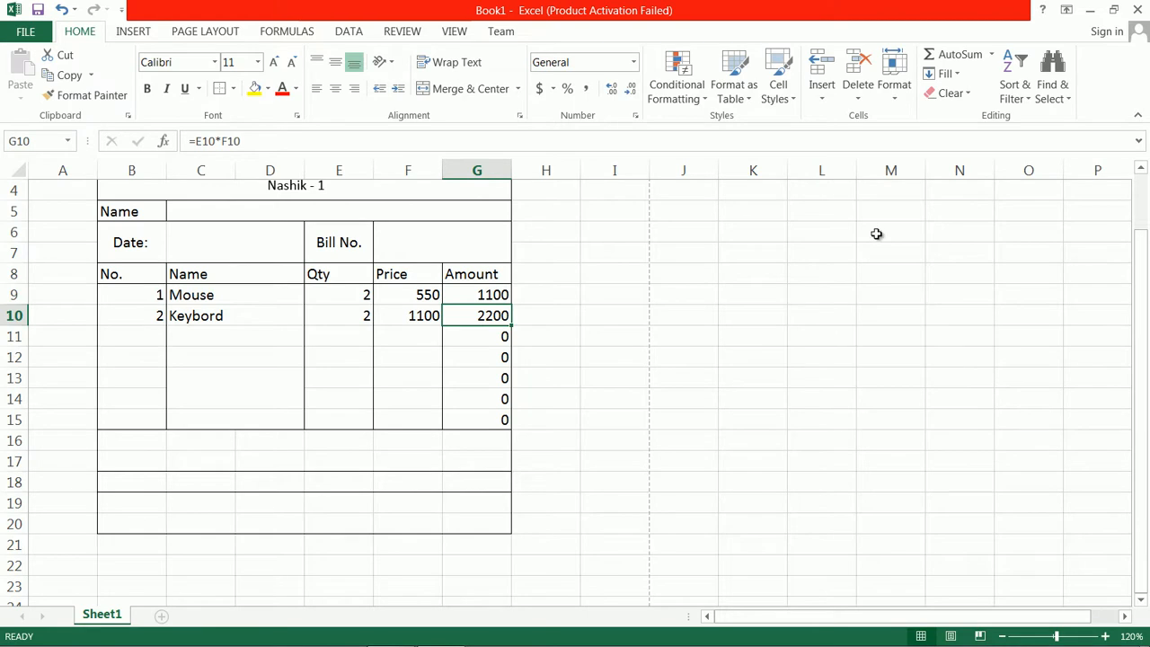
Step: Fill in the third item in row 11 with No. 3, name RAM, quantity 1 and price 1500
left_click(154, 333)
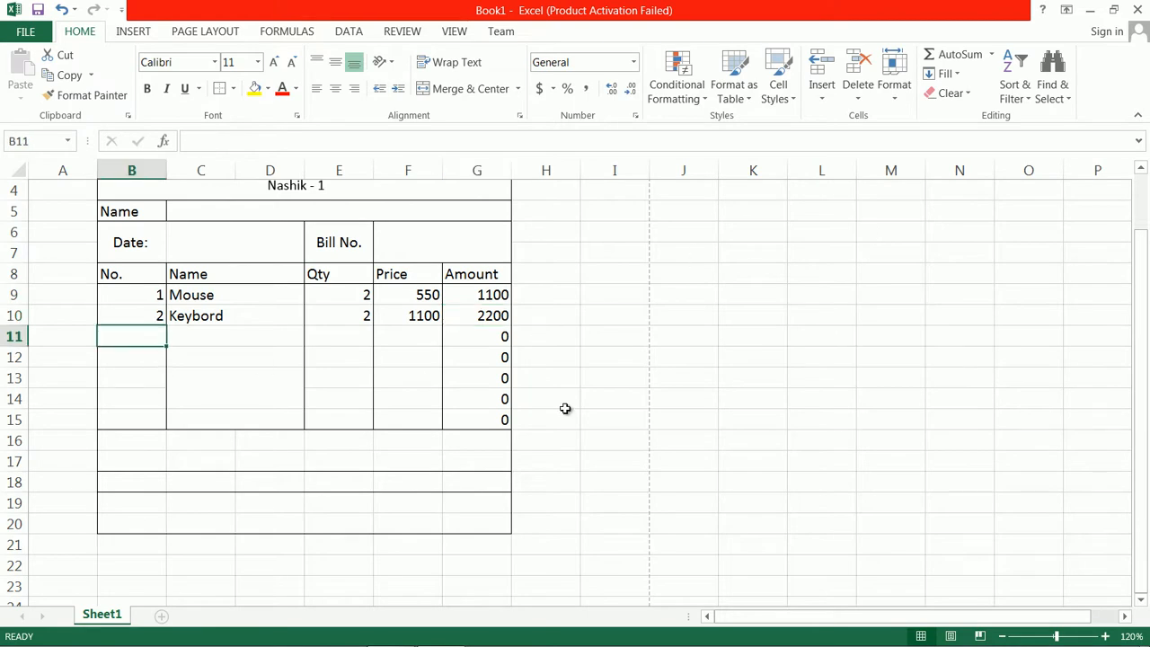
type("3")
key("Tab")
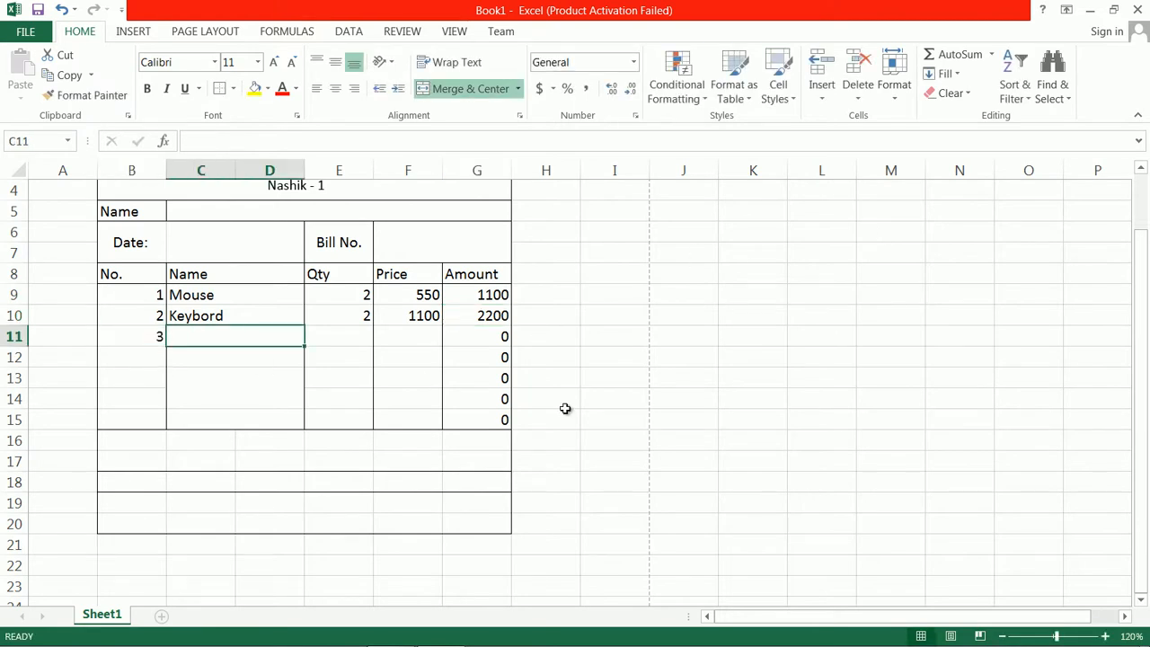
type("RAM")
key("Tab")
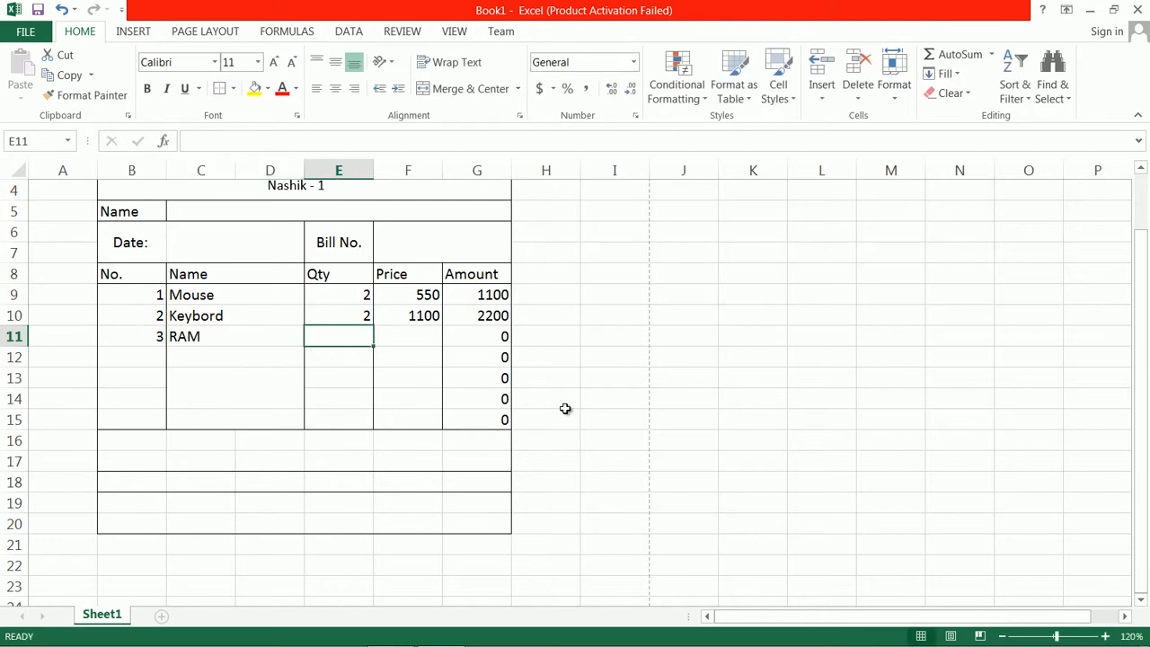
type("1")
key("Tab")
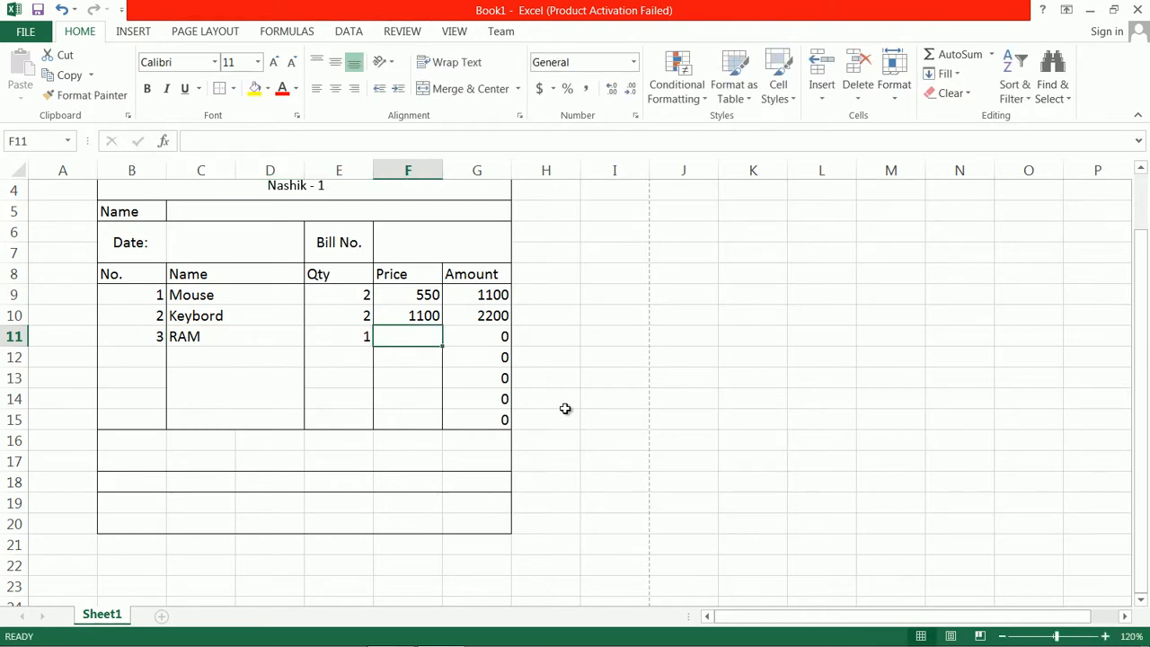
type("1")
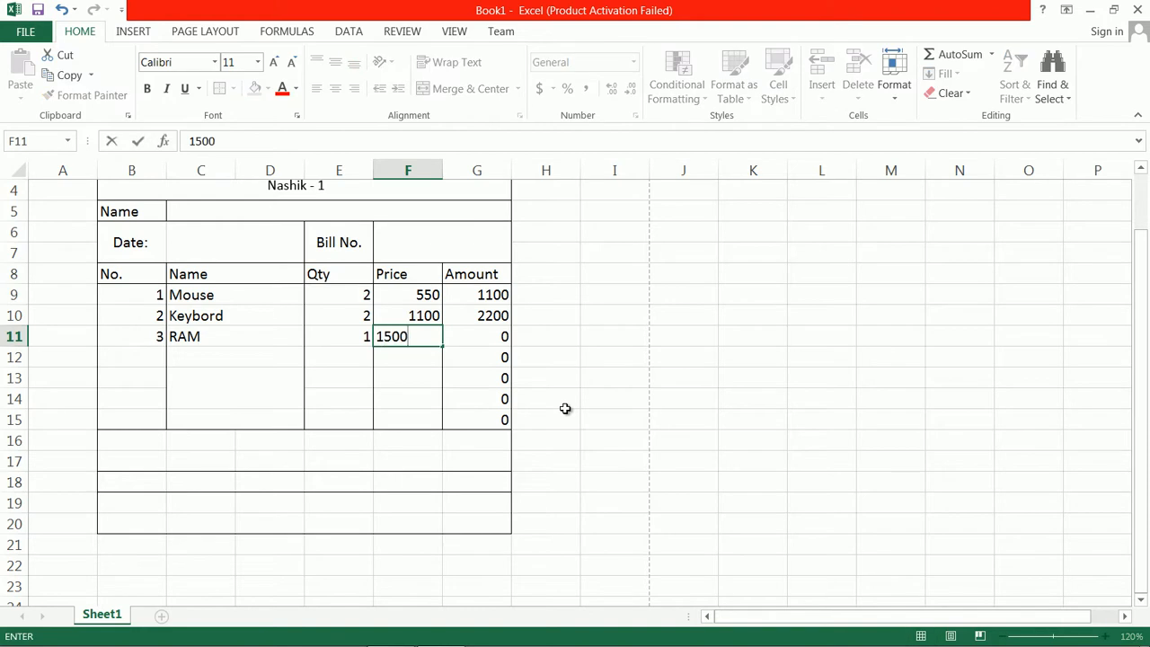
type("500")
key("Tab")
key("Tab")
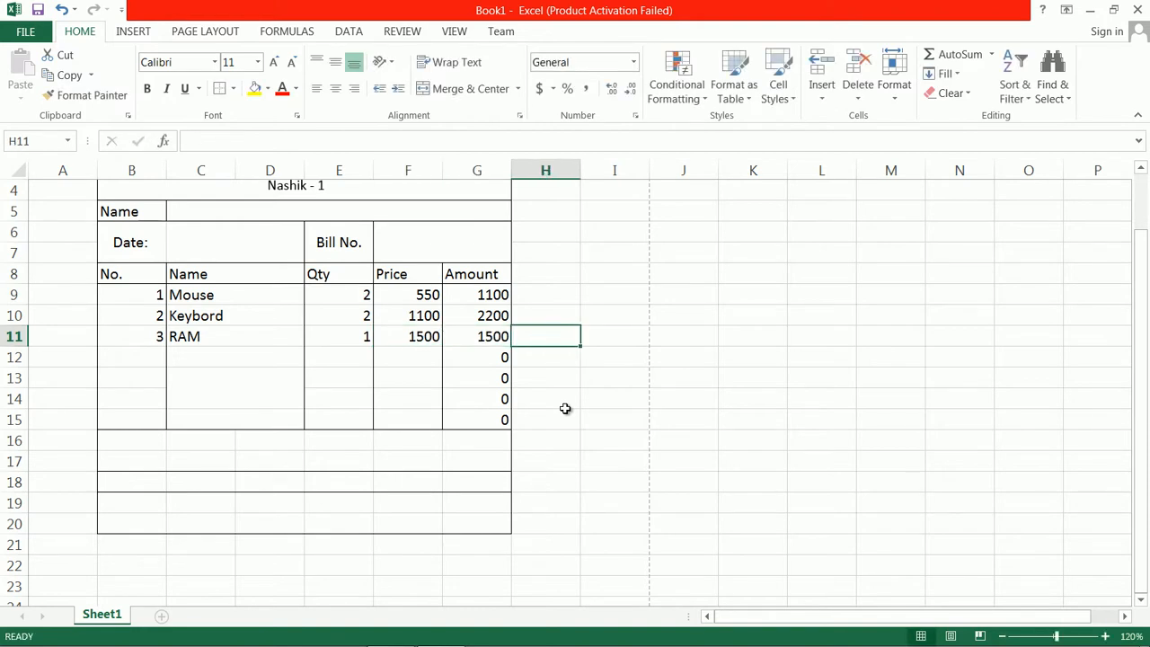
Step: Fill in the fourth item in row 12 with No. 4, name Speaker, quantity 1 and price 2200
left_click(148, 353)
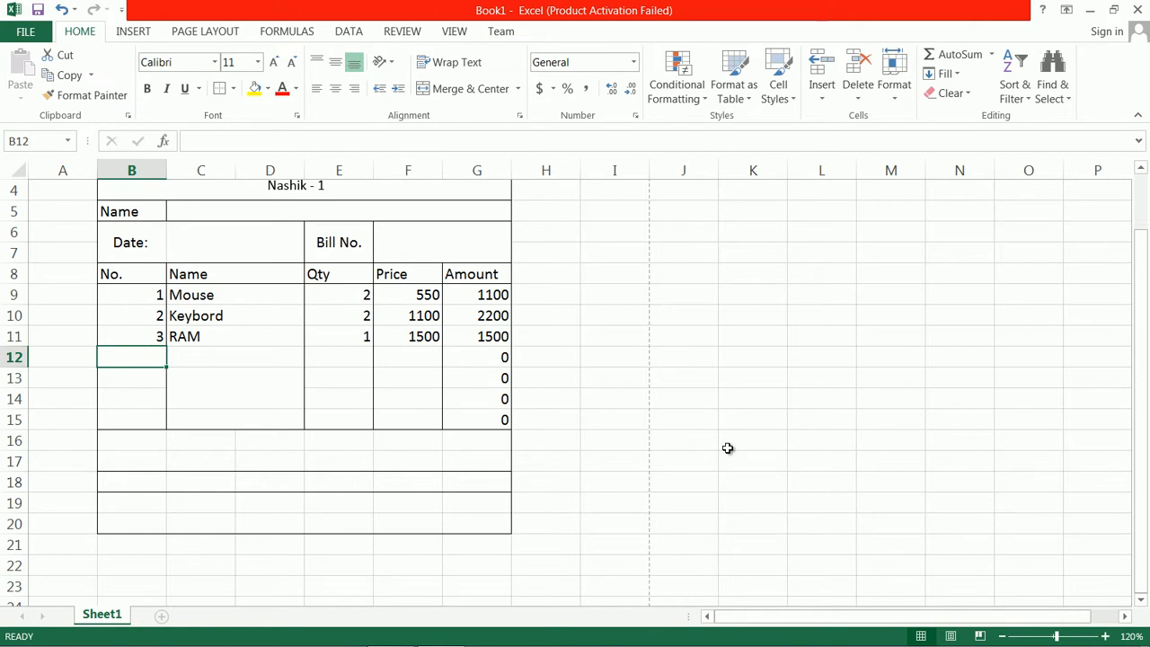
type("4")
key("Tab")
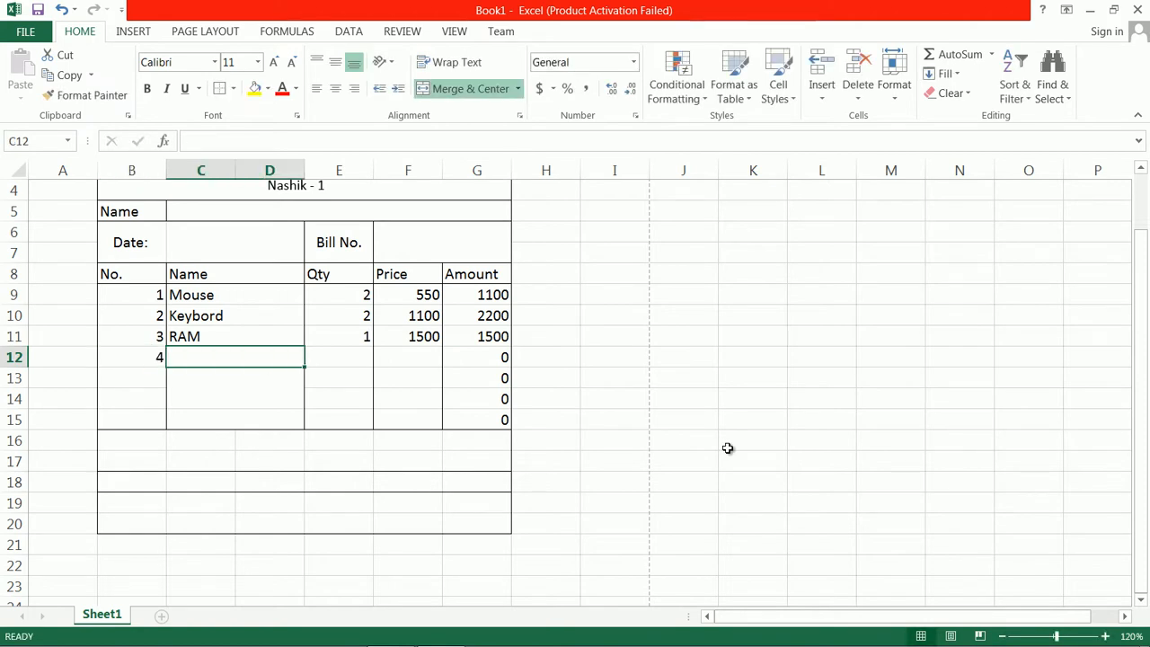
type("Spea")
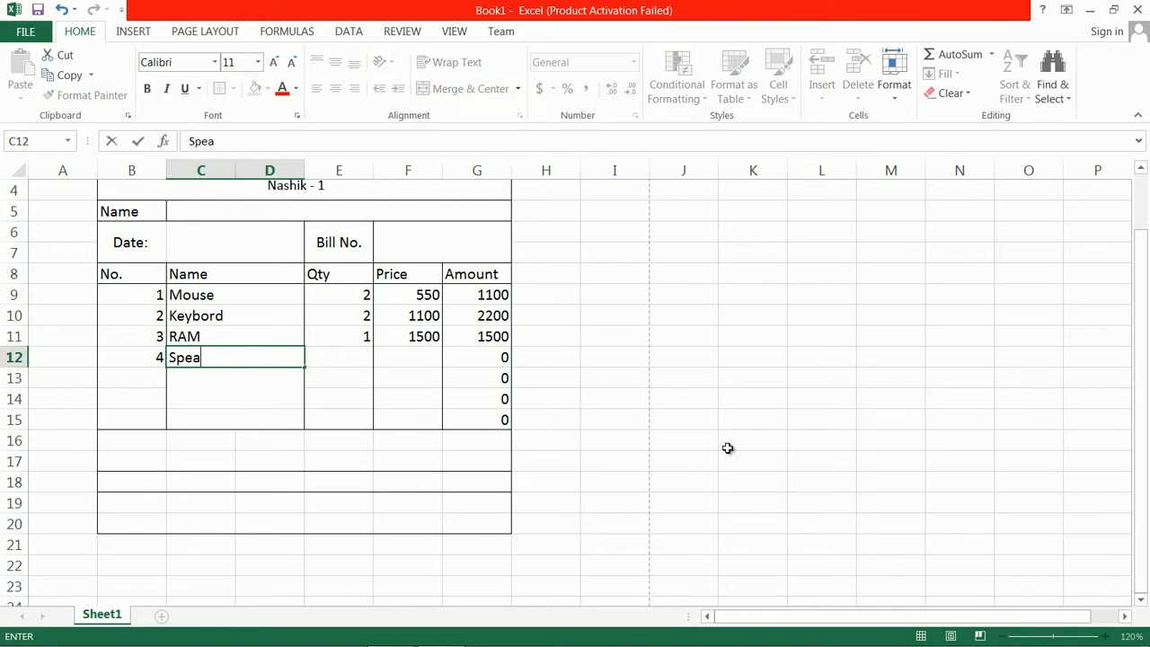
type("ker")
key("Tab")
type("1")
key("Tab")
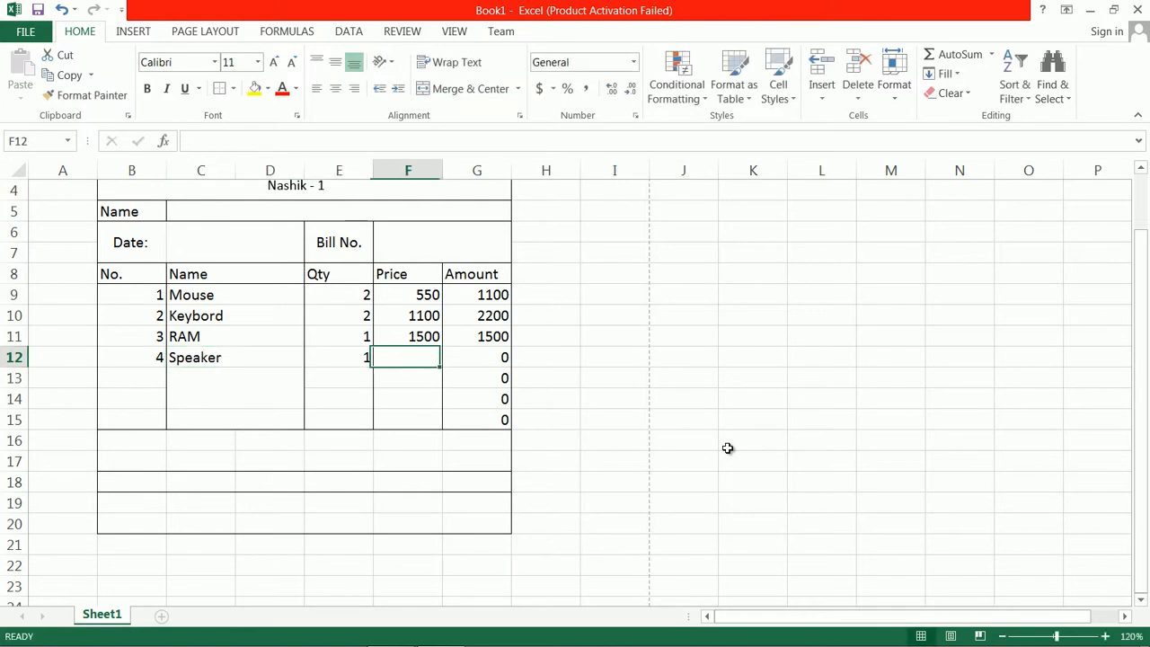
type("2200")
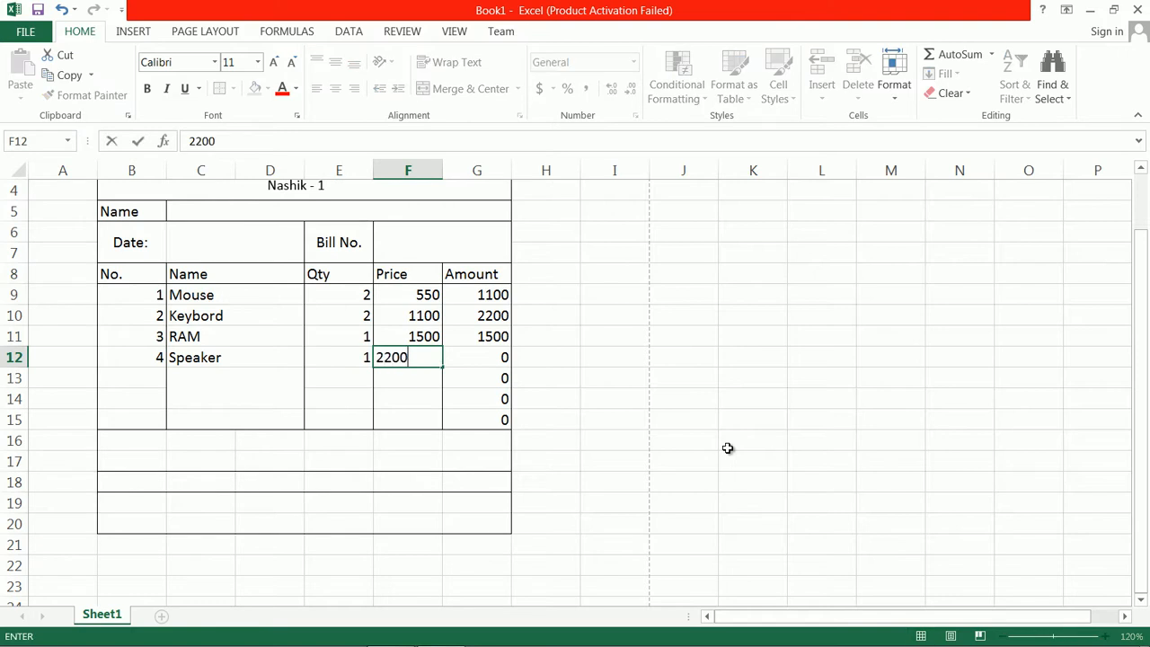
key("Tab")
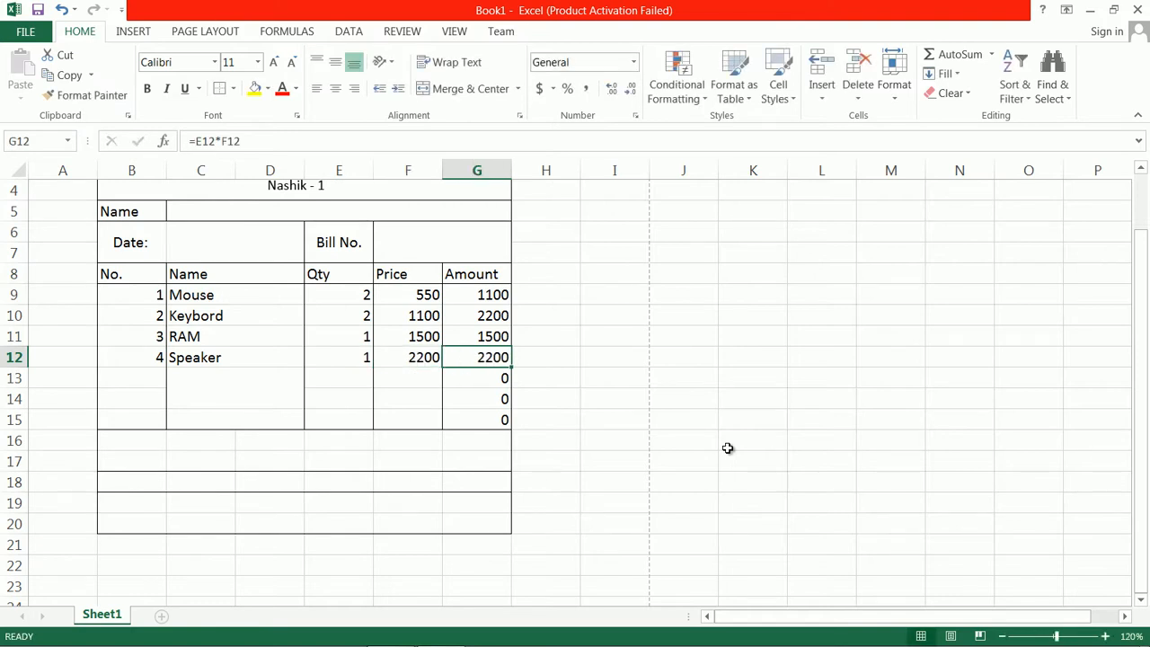
Step: Merge cells B16:D16 without centering and enter the label Total Quantity in them
left_click(482, 442)
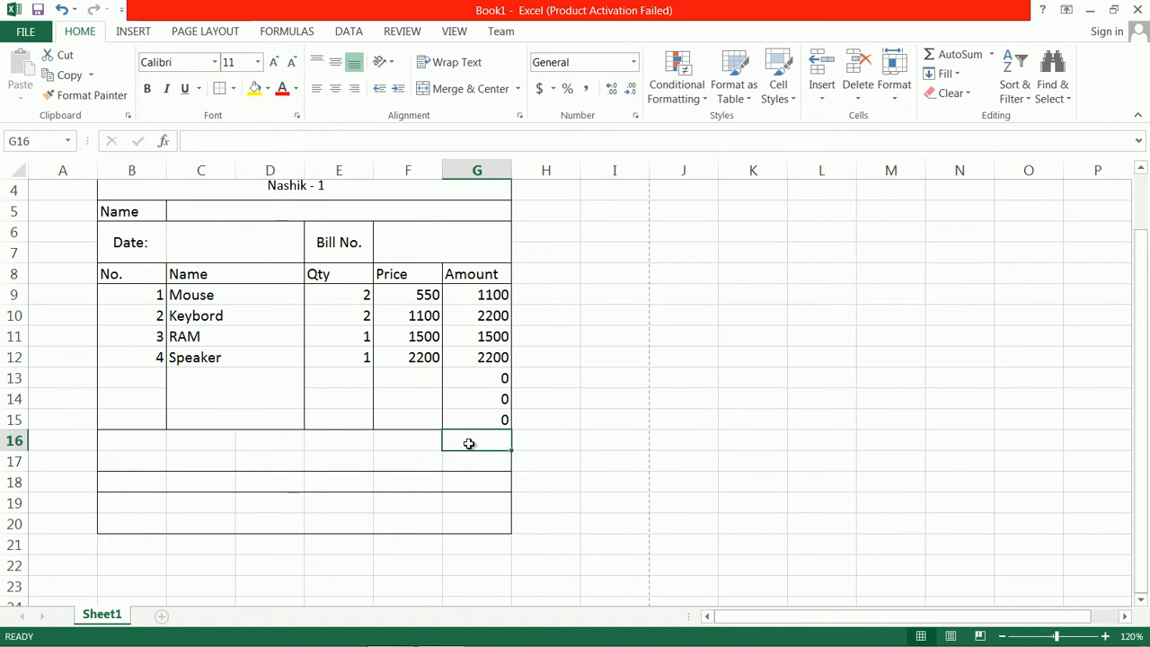
left_click(413, 442)
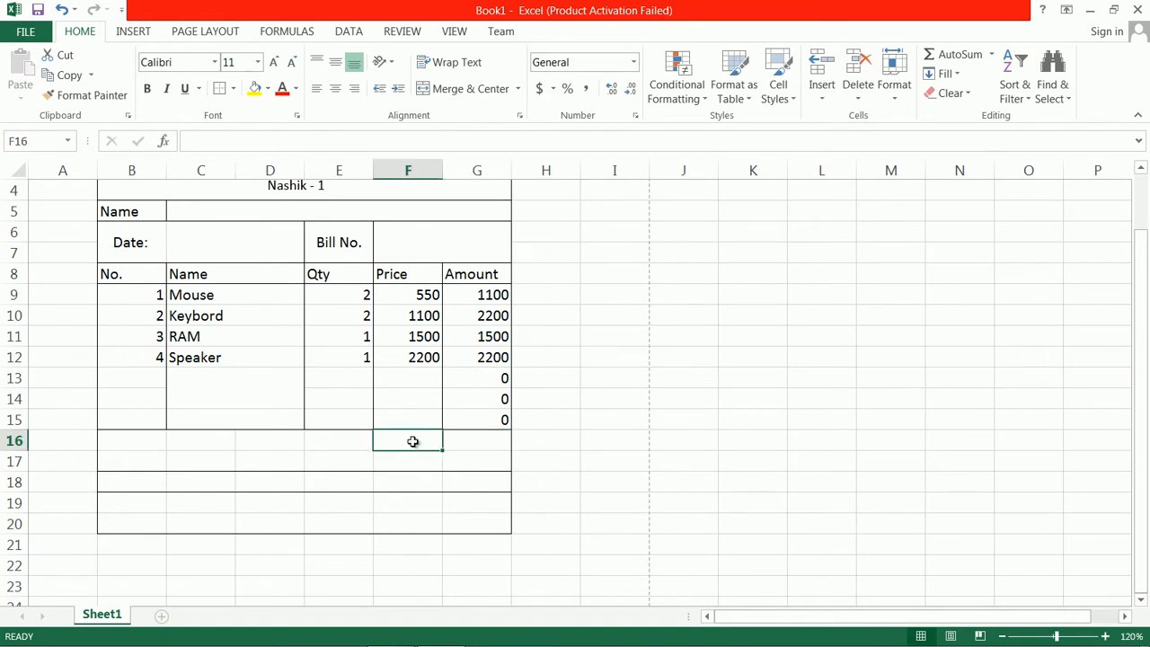
left_click(138, 439)
left_click_drag(147, 437, 255, 441)
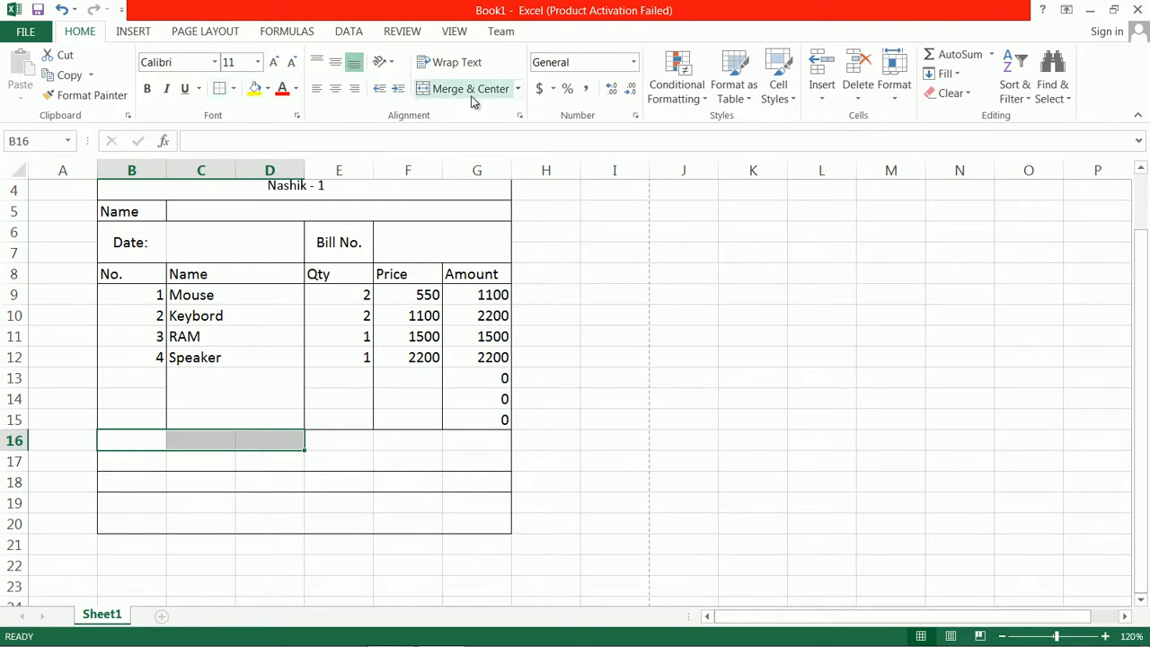
left_click(517, 89)
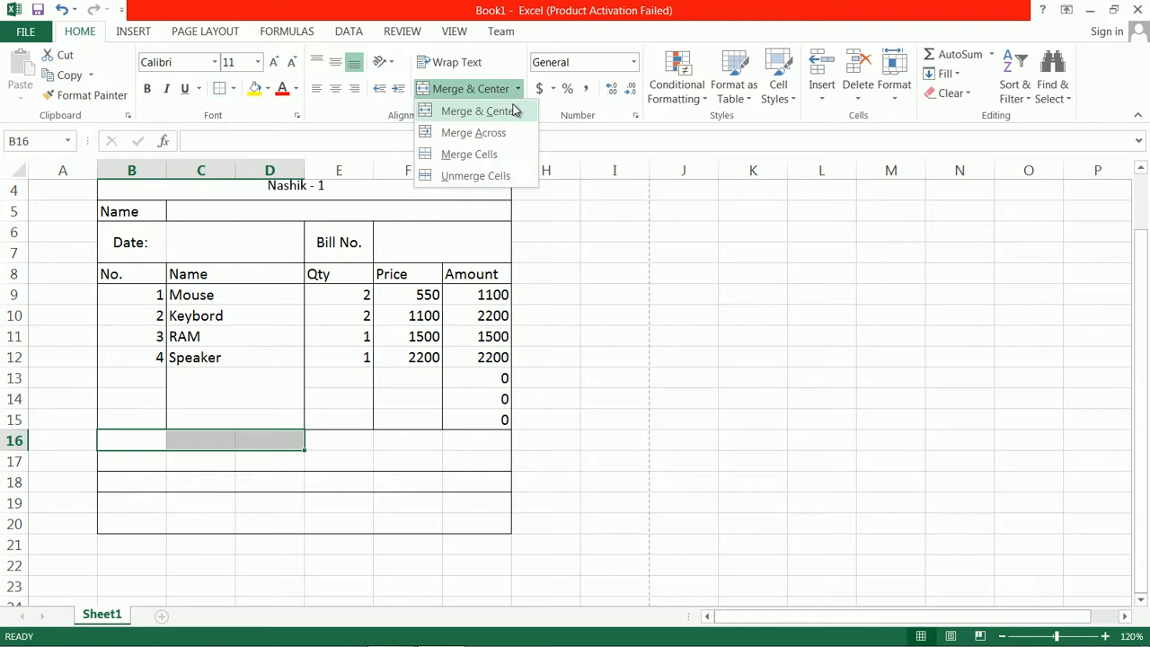
left_click(478, 153)
double_click(163, 446)
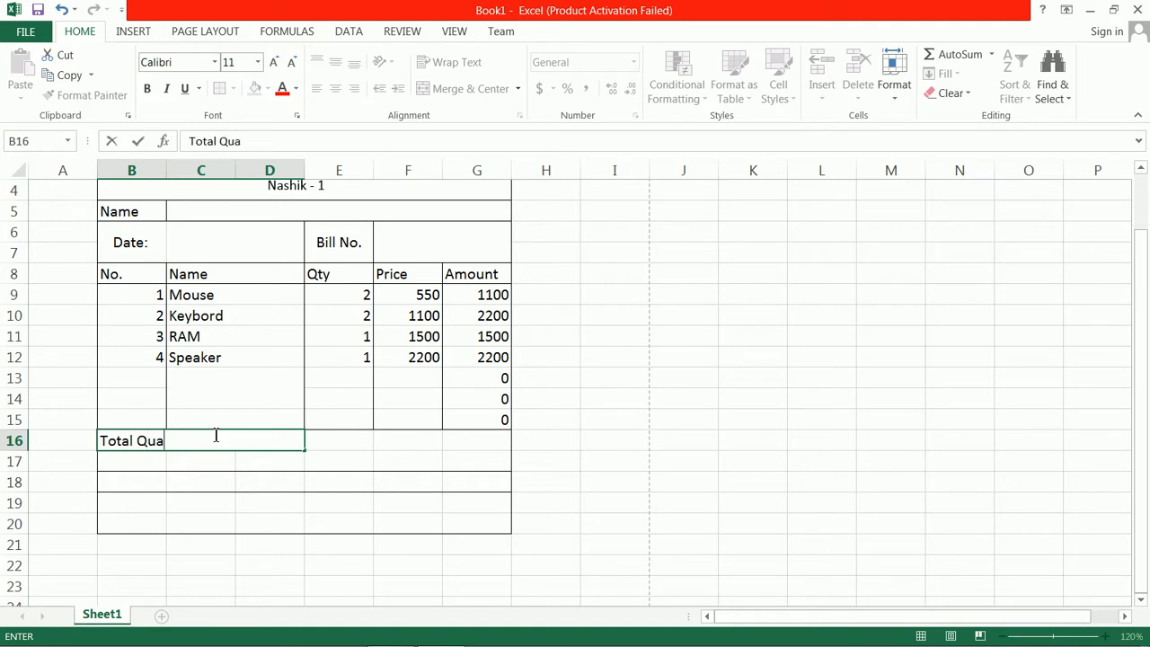
type("Total Quantity")
left_click(215, 464)
left_click(226, 444)
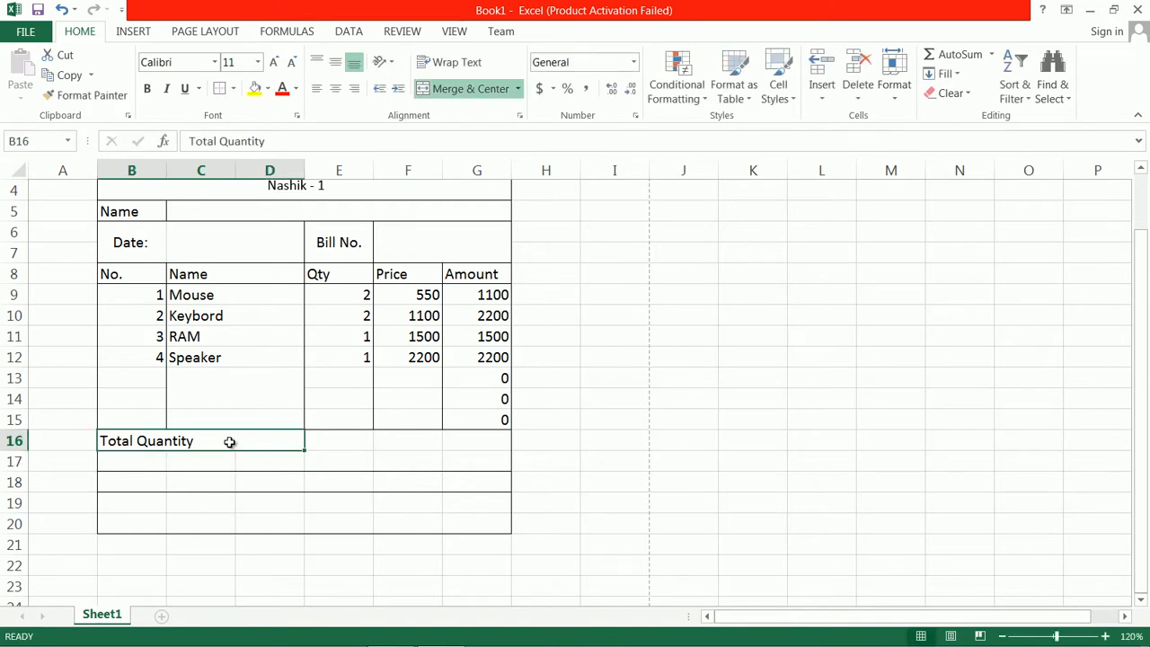
Step: Merge cells B17:D17 below the Total Quantity label, using plain Merge Cells without centering
left_click(160, 456)
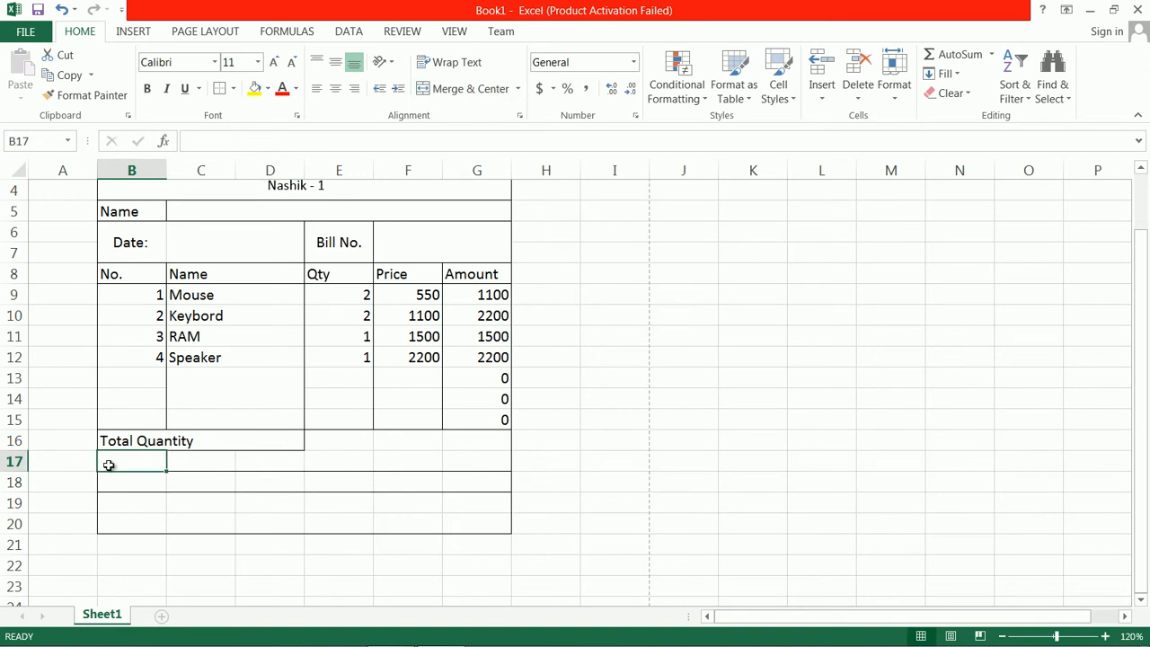
left_click_drag(135, 462, 260, 462)
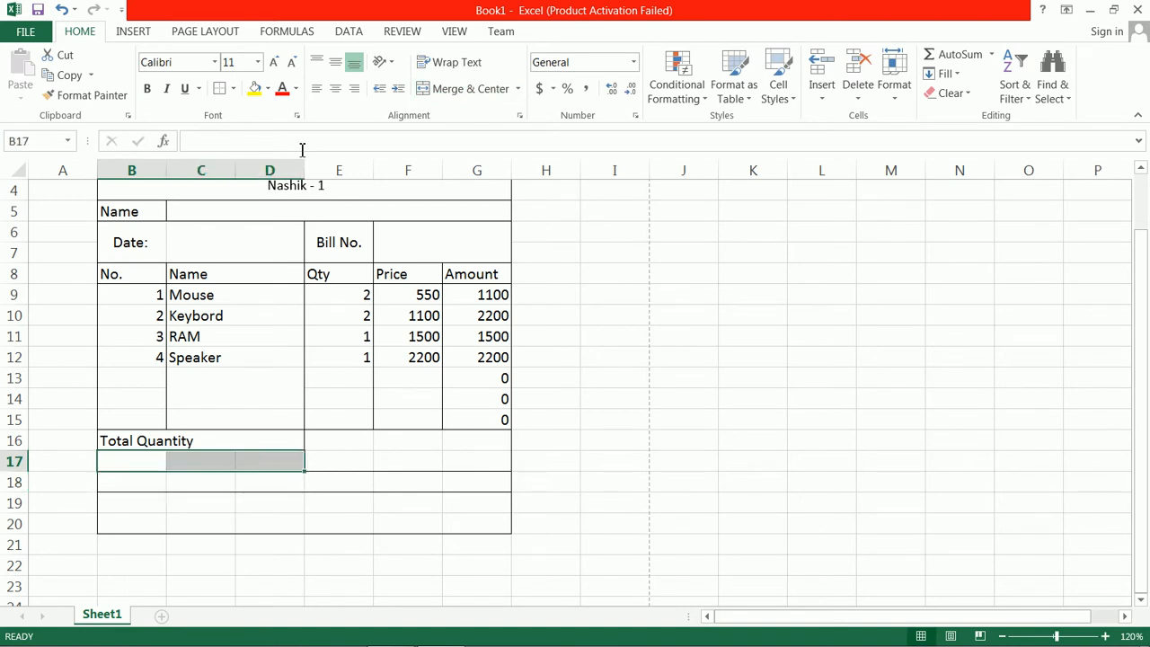
left_click(441, 95)
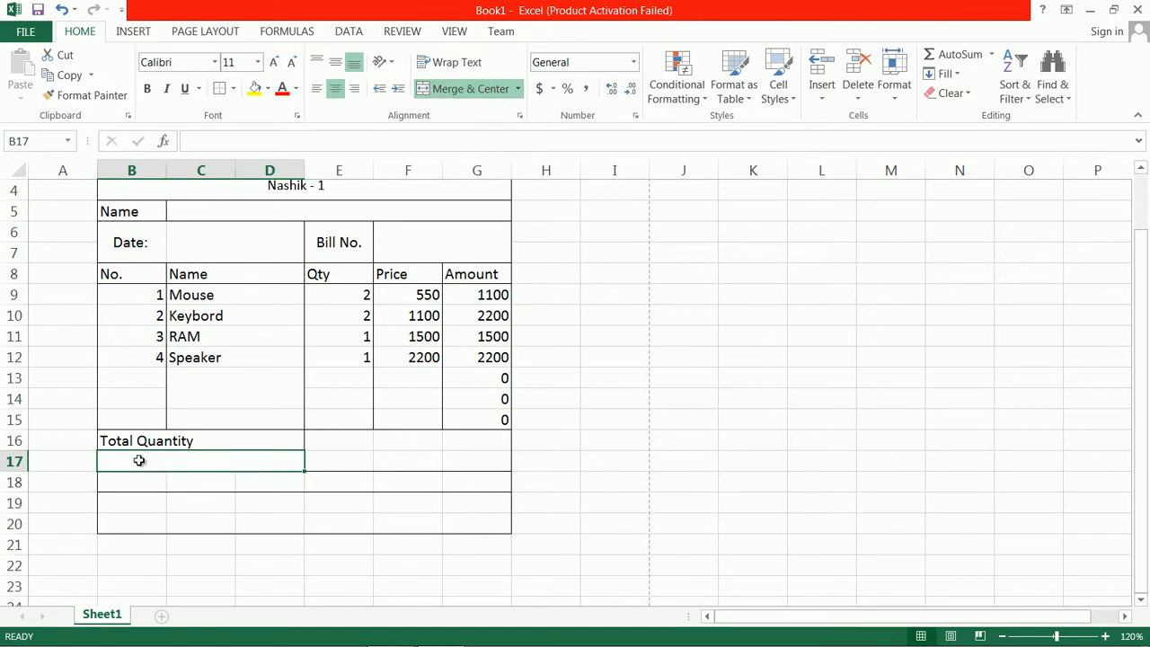
left_click(519, 88)
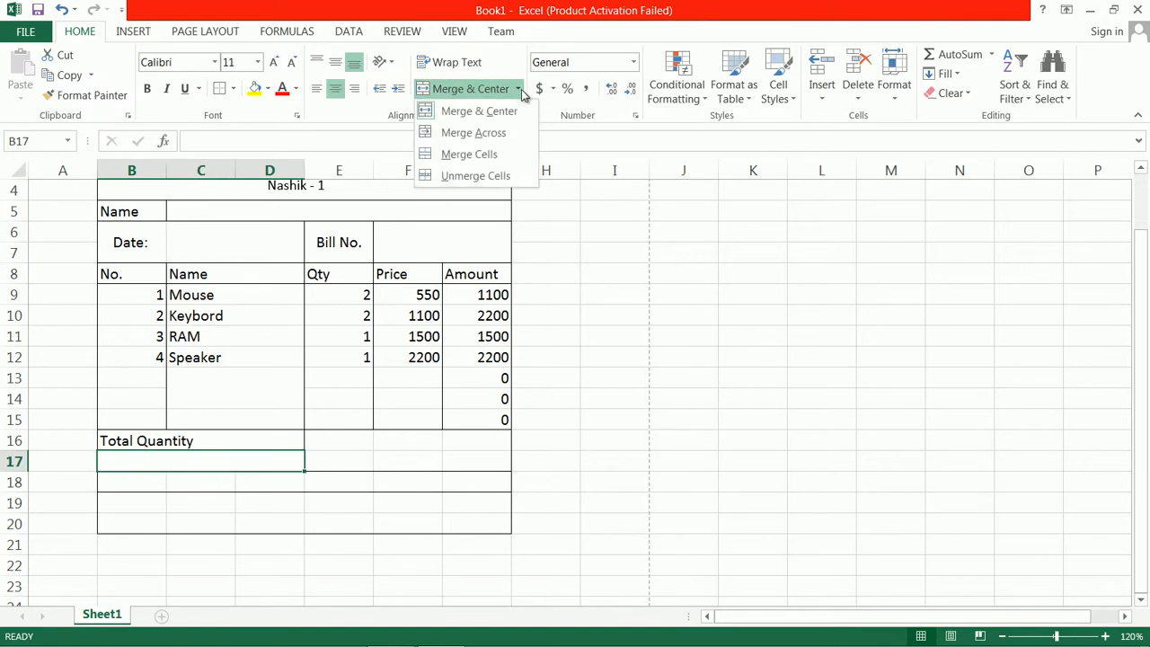
left_click(454, 154)
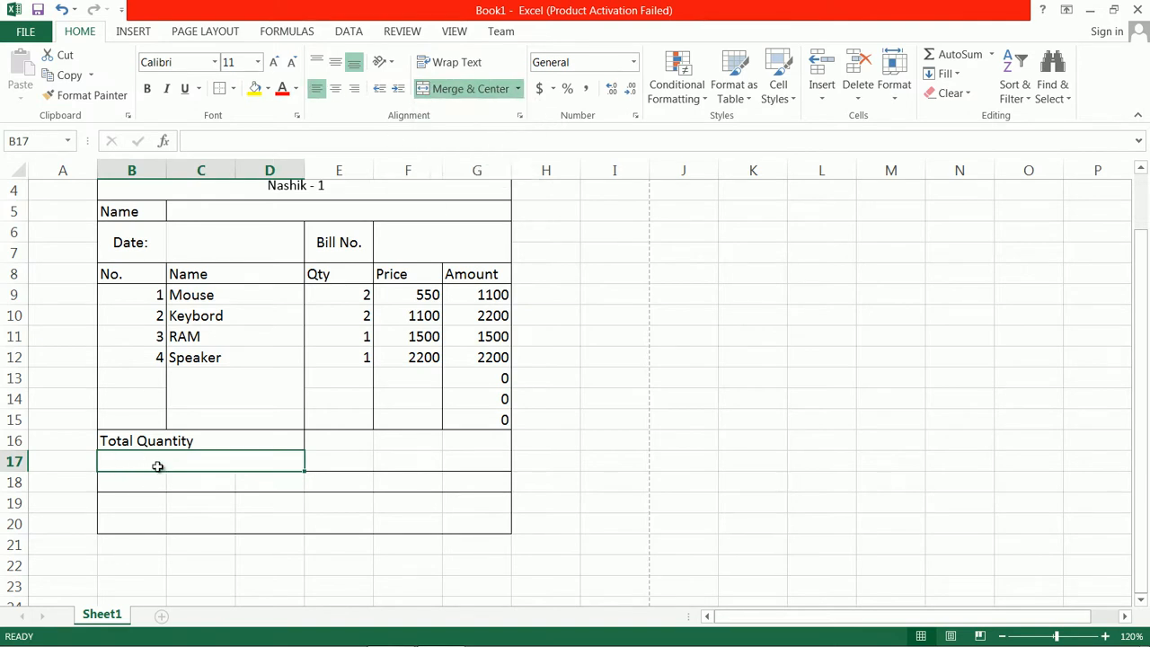
Step: Enter the formula =COUNT(B9:B12) in the merged cell B17 to count the listed items
type("=")
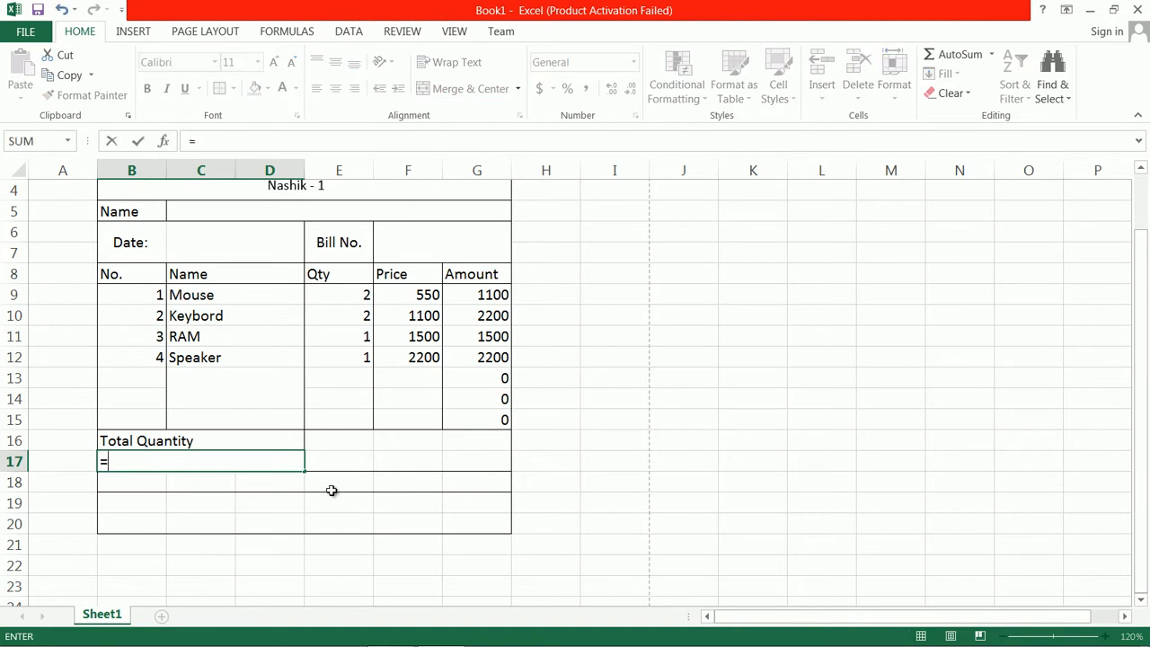
type("count")
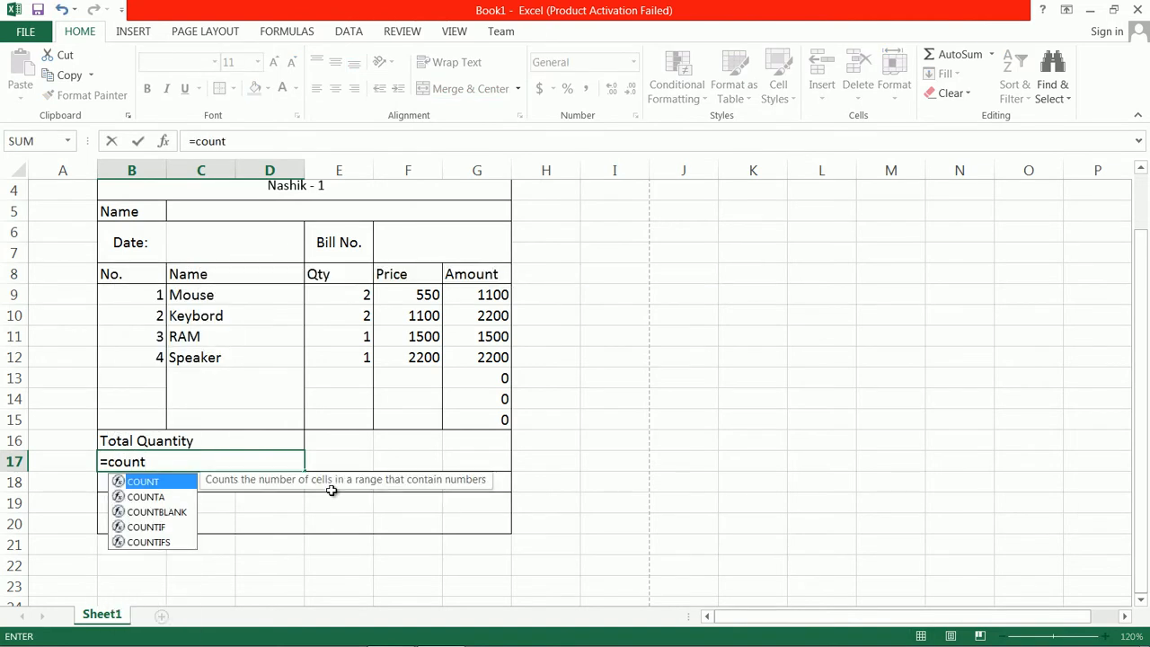
type("(")
left_click_drag(146, 285, 151, 325)
type(")")
key("Return")
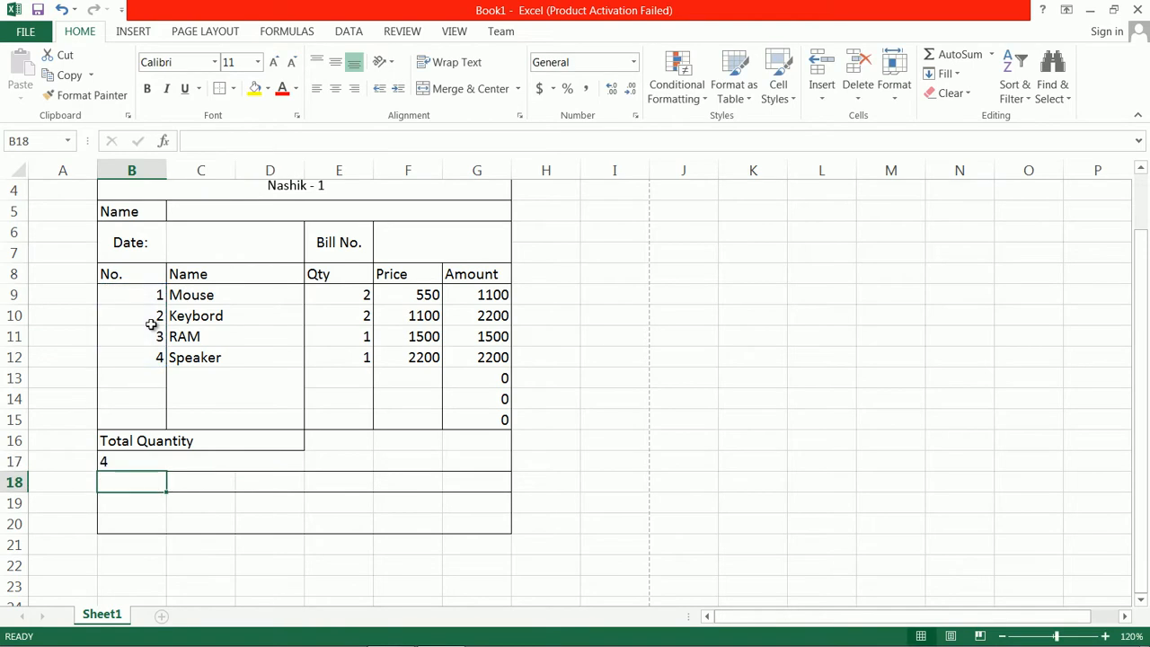
left_click(275, 462)
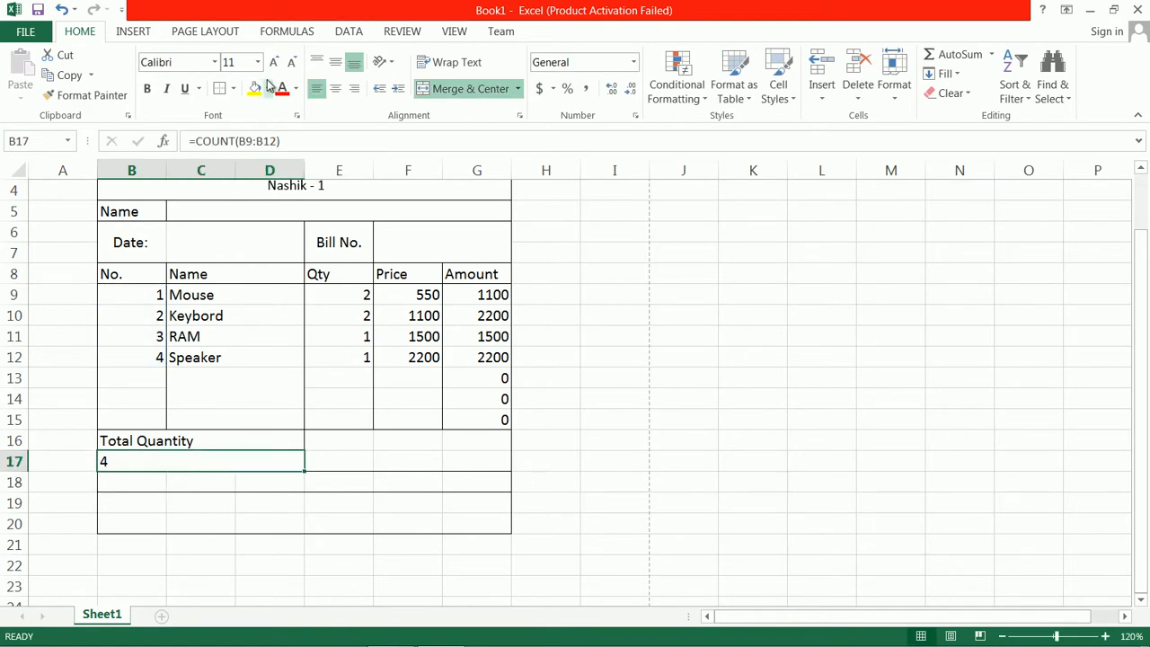
Step: Merge cells E16:F16 beside the Total Quantity label without centering
left_click(339, 440)
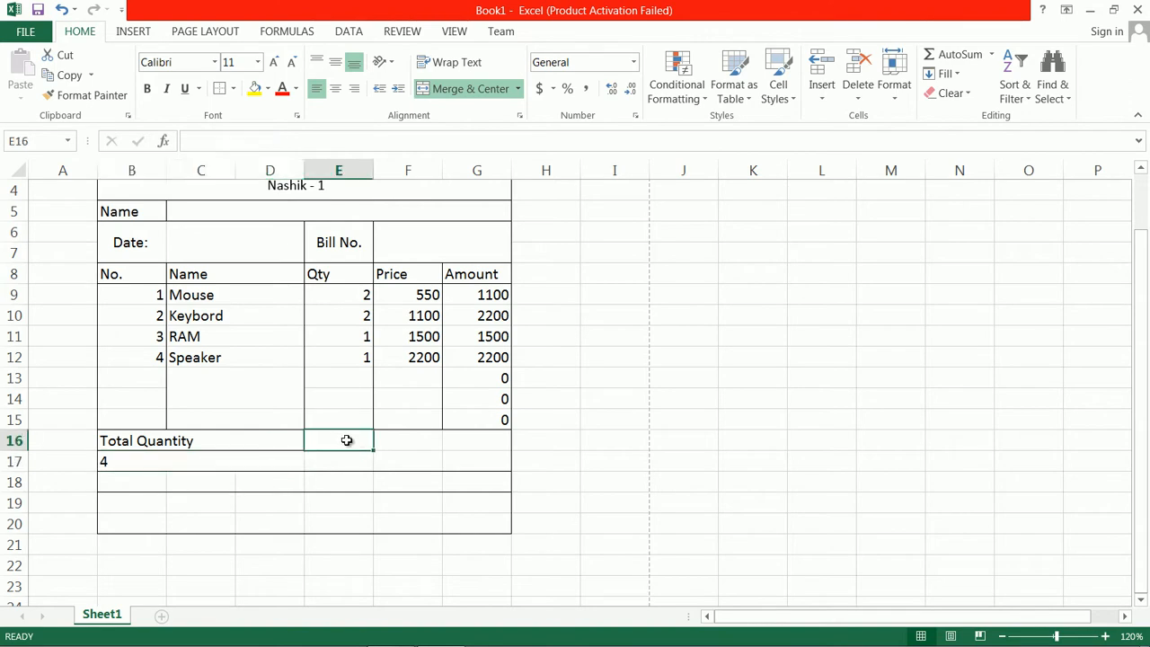
left_click_drag(356, 440, 385, 441)
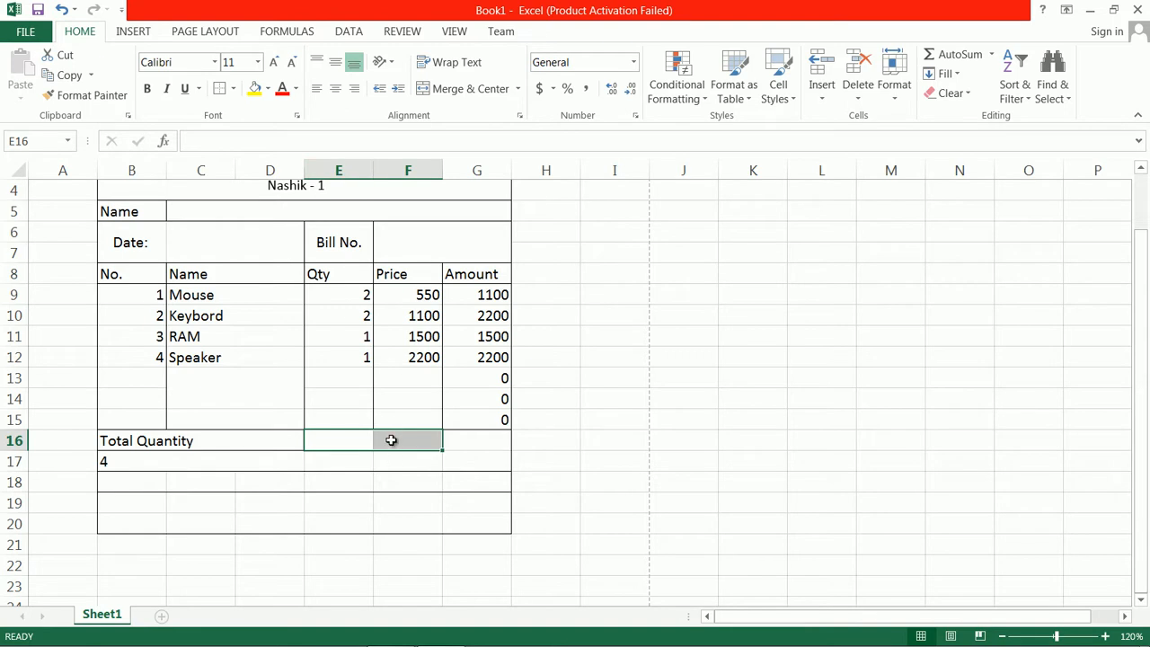
left_click(519, 89)
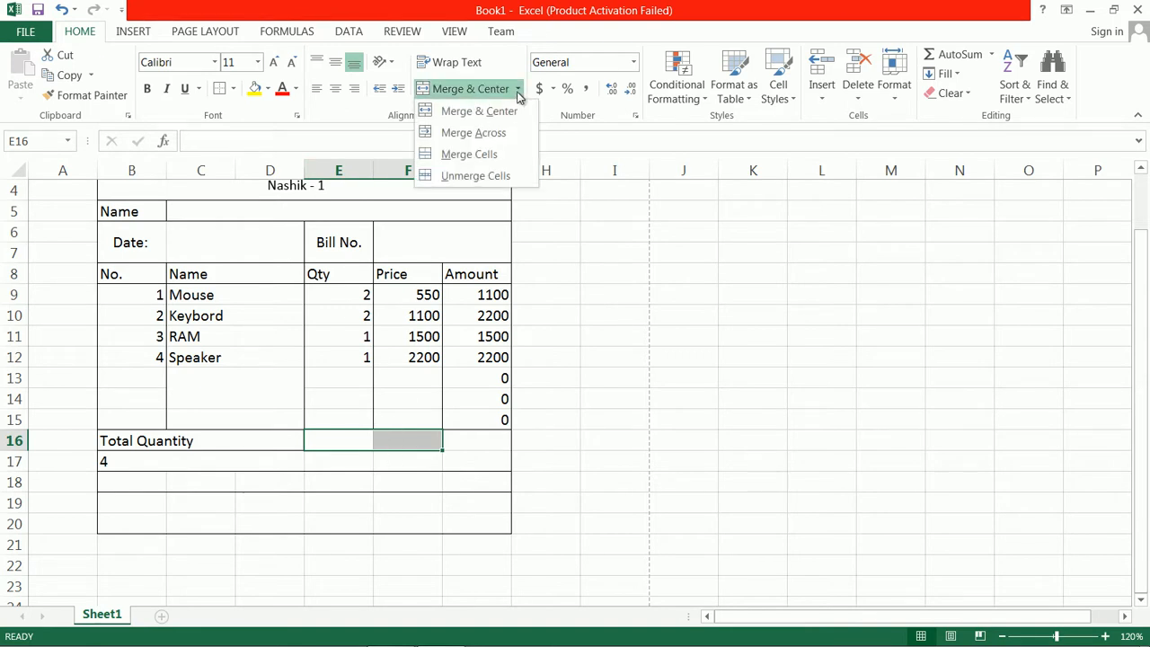
left_click(483, 152)
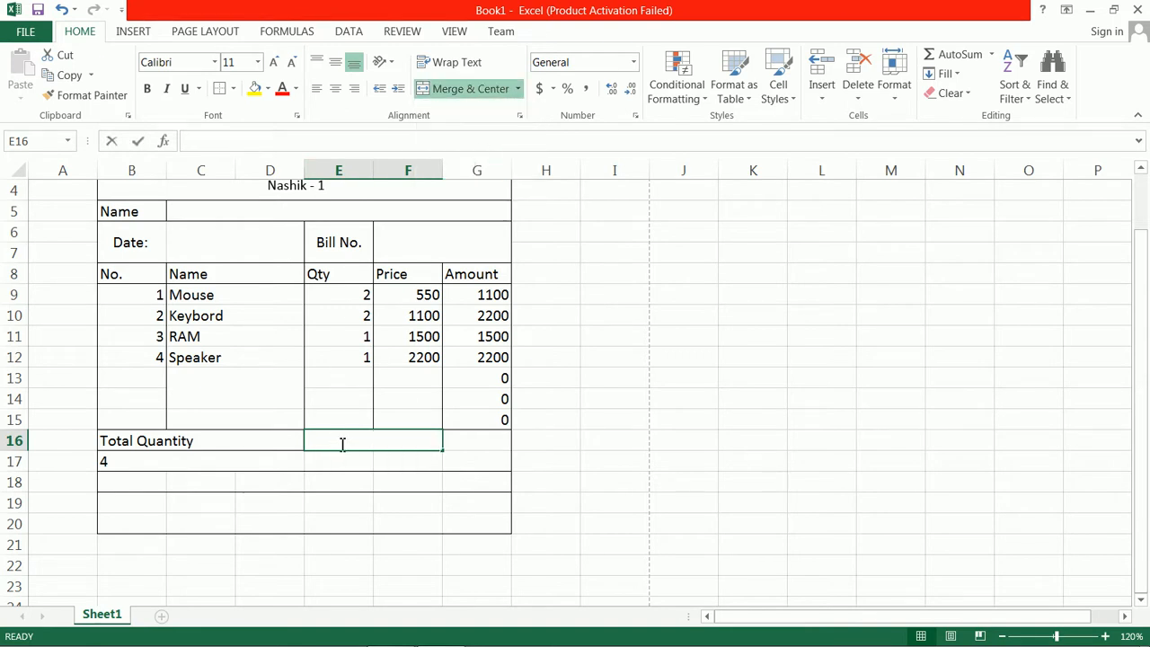
Step: Enter the label Sub Total in the merged cells E16:F16 and outline them with a border
type("OT")
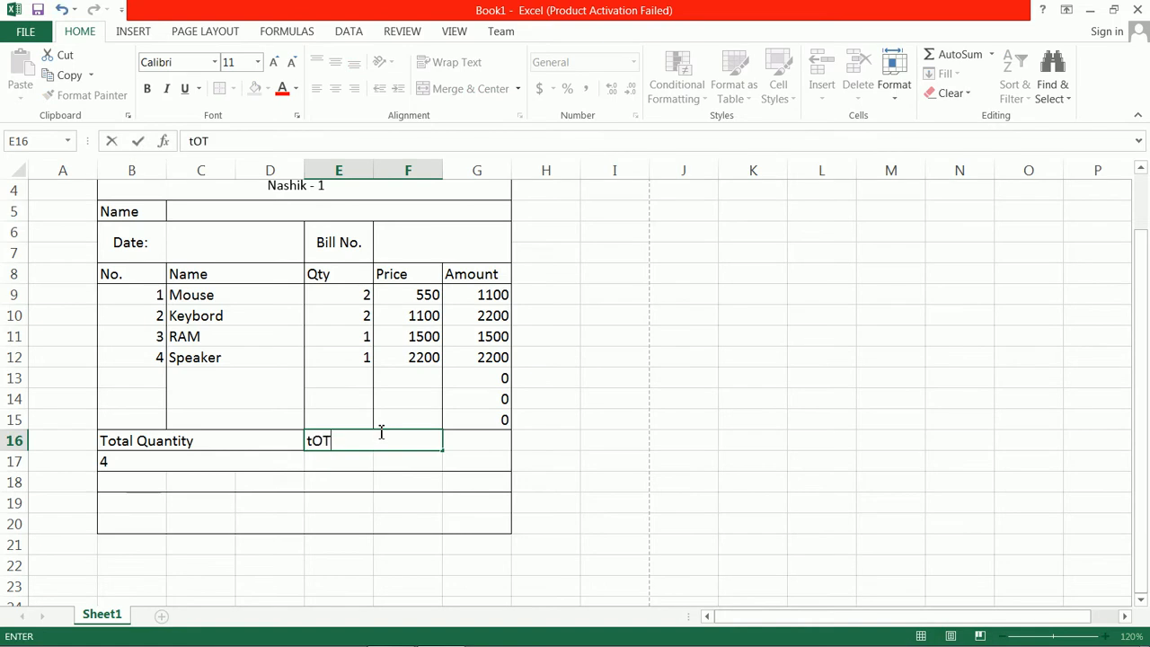
key("BackSpace")
key("BackSpace")
key("BackSpace")
key("BackSpace")
key("BackSpace")
type("Sub Total")
key("Tab")
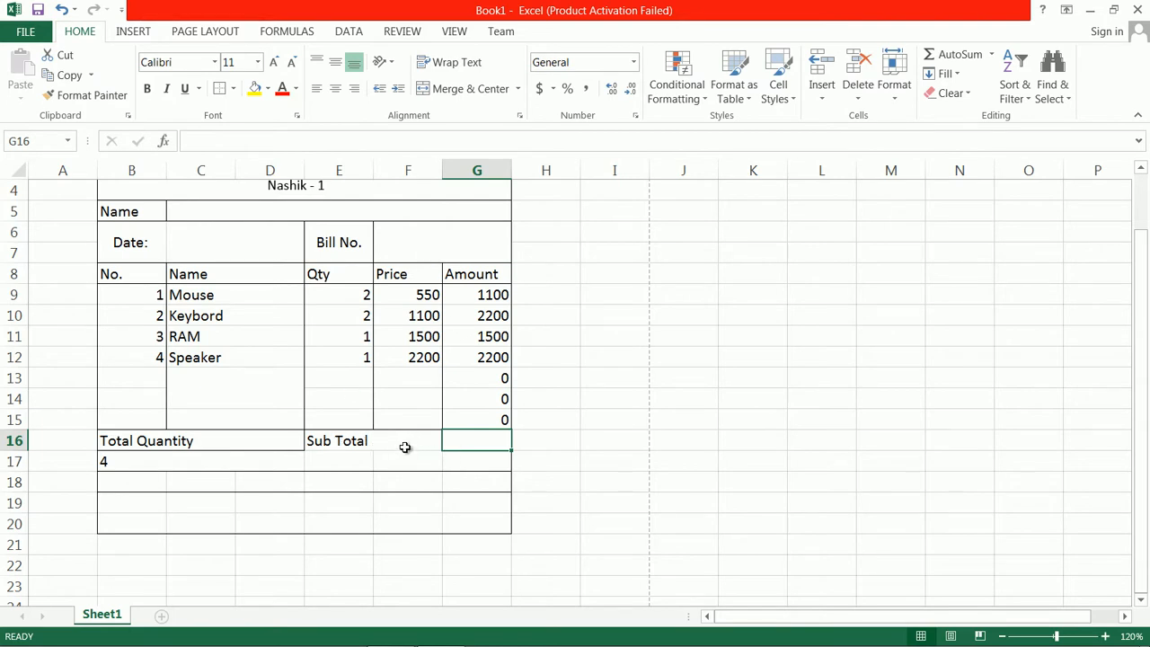
left_click(333, 445)
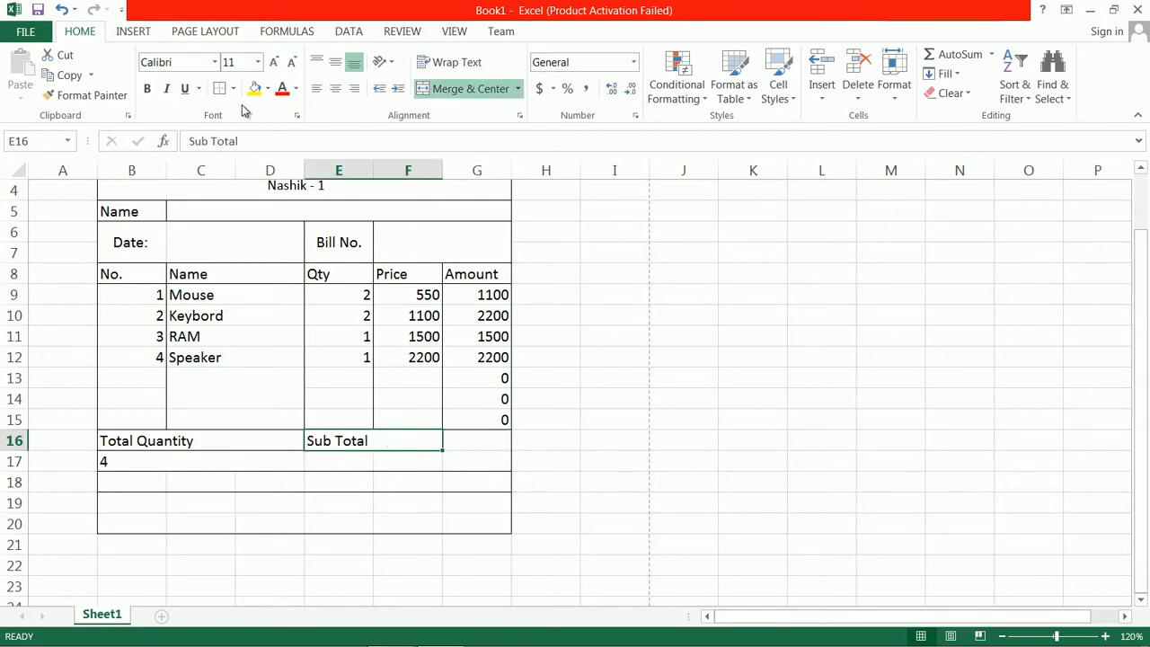
Step: Enter the formula =SUM(G9:G12) in cell G16 to add up the item amounts
left_click(475, 443)
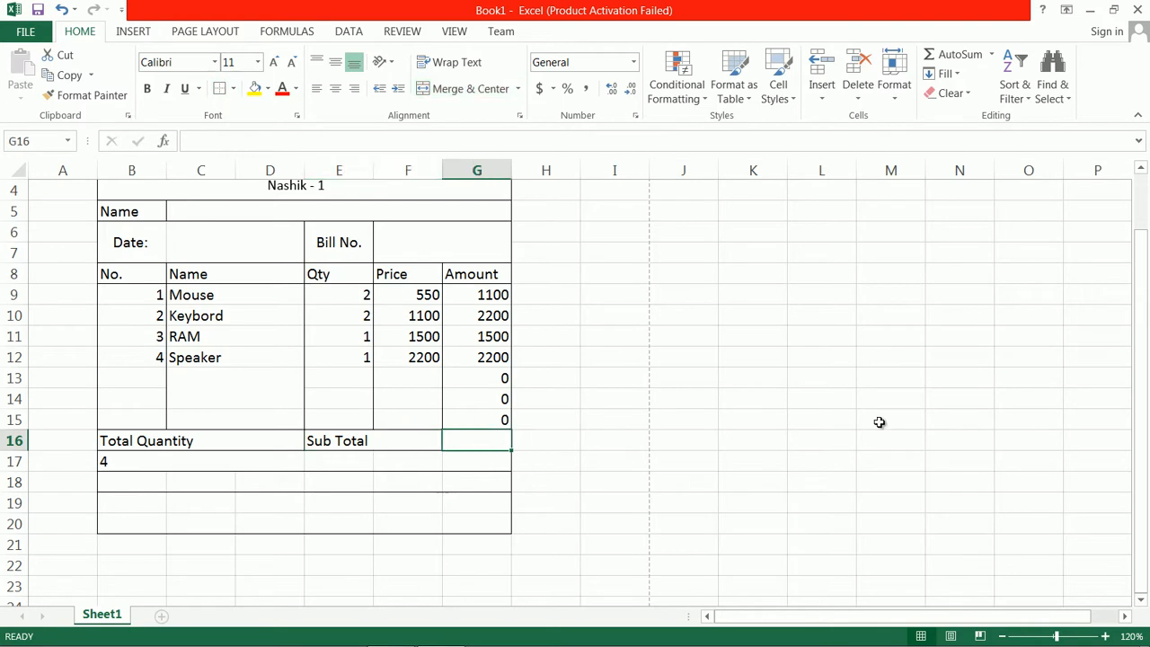
type("=sum")
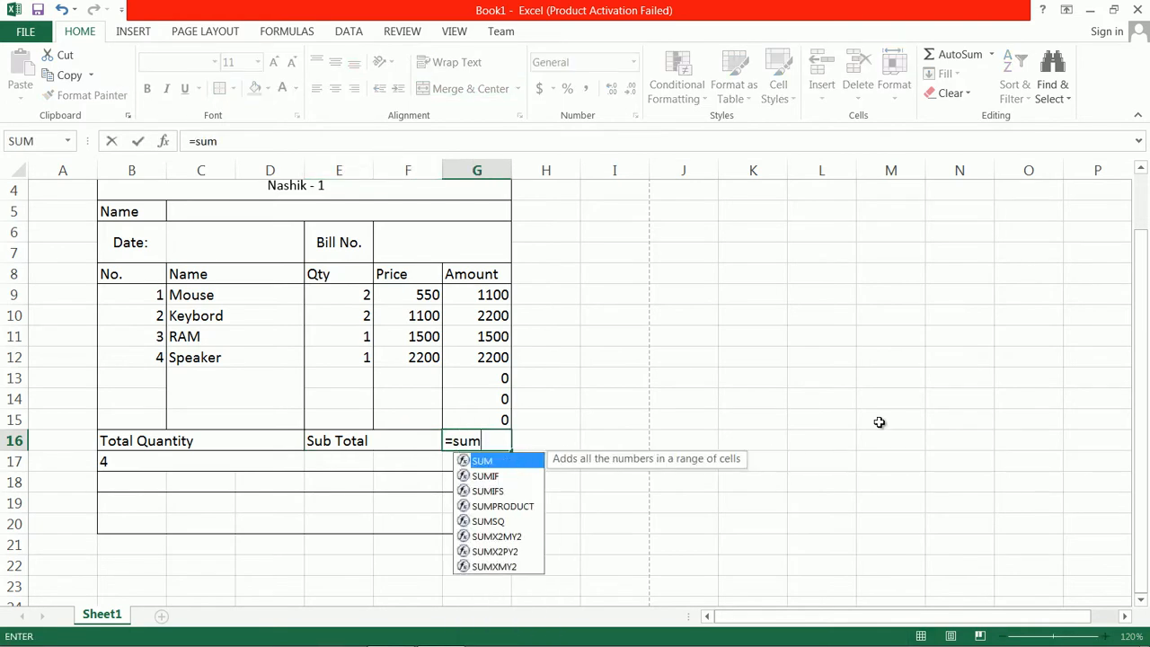
type("(")
left_click_drag(500, 297, 502, 358)
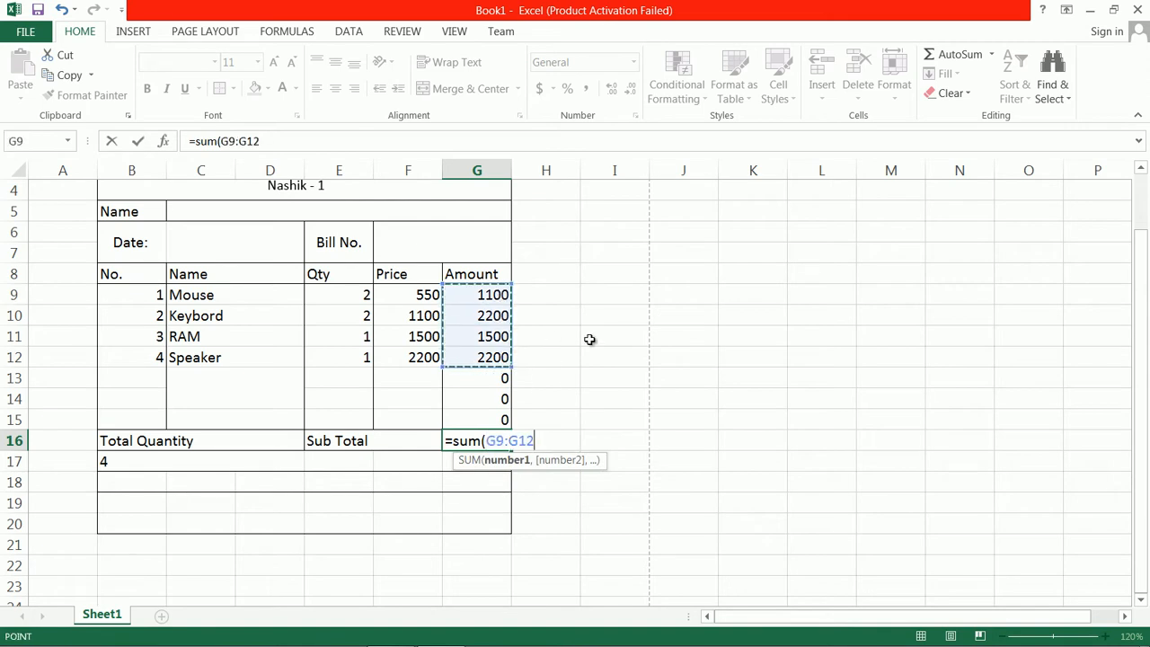
type(")")
key("Return")
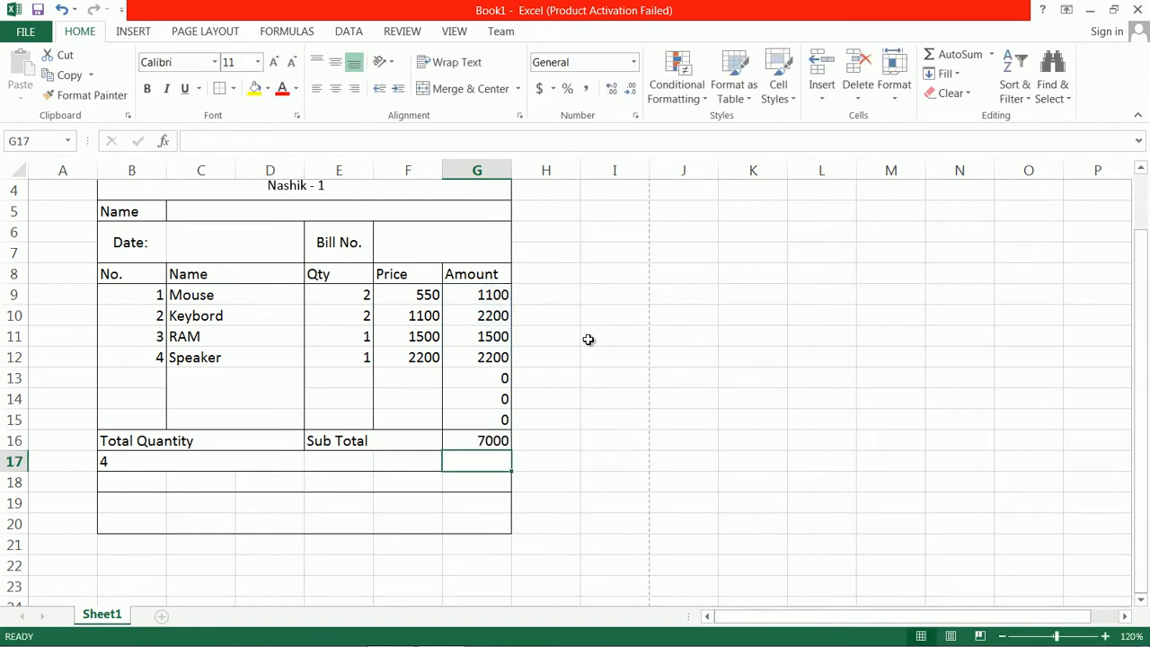
Step: Outline the subtotal amount cell G16 with a border
left_click(162, 482)
left_click(341, 462)
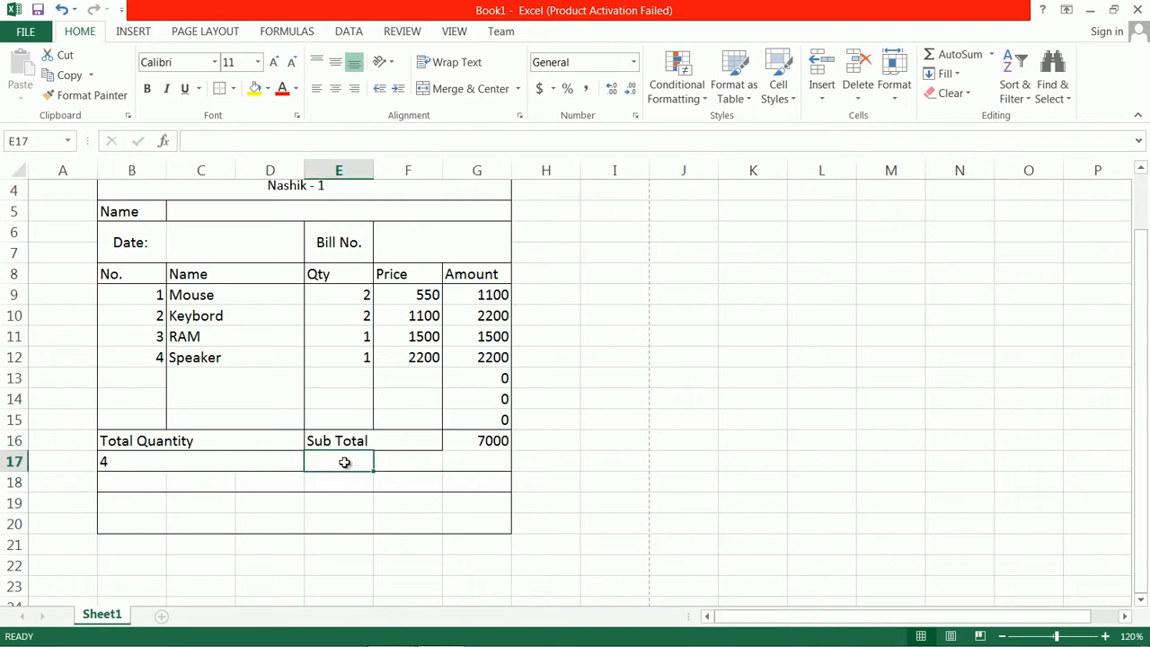
left_click(476, 438)
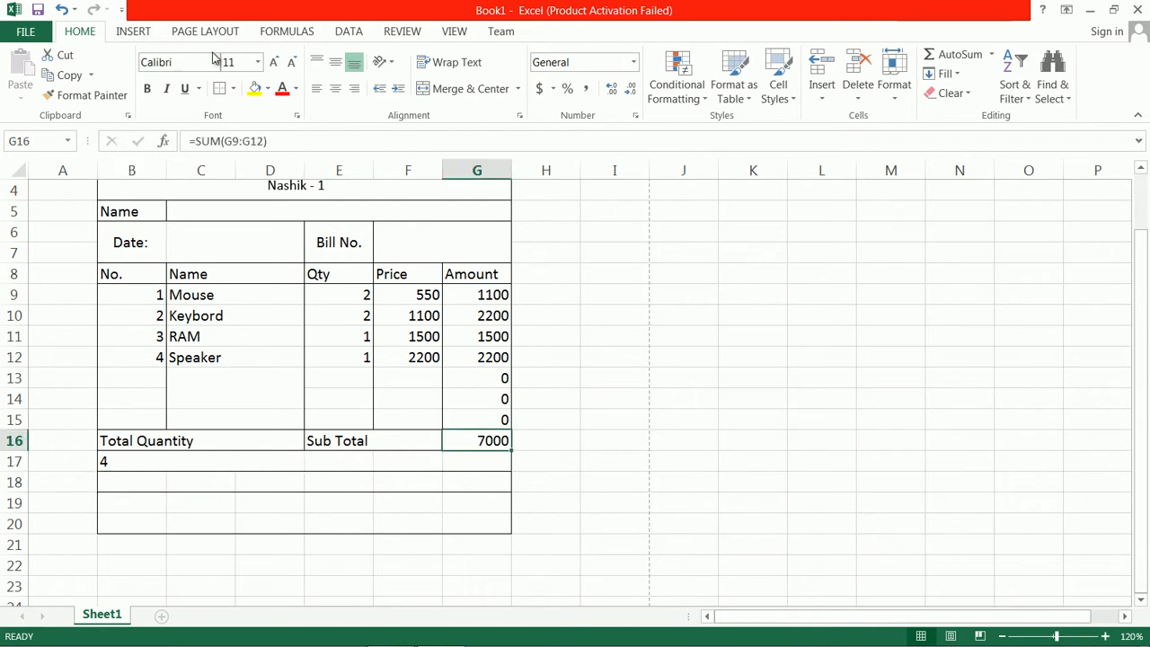
Step: Merge cells E17:F17 below the Sub Total label and enter the label Discount (30%) in them
left_click(407, 462)
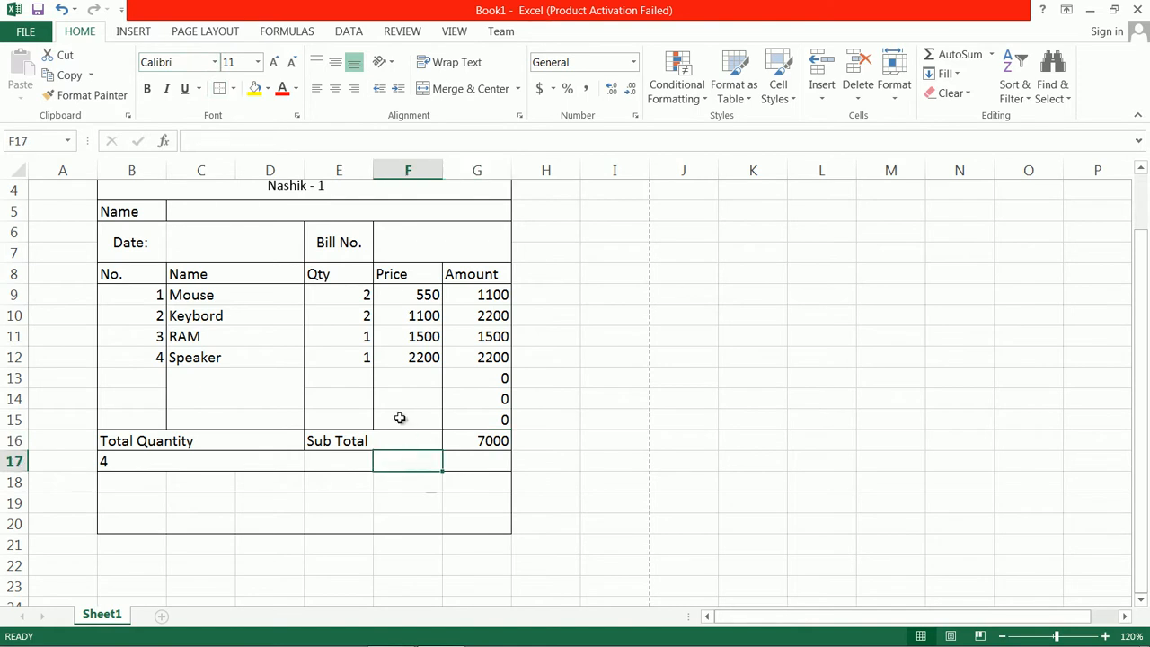
left_click_drag(333, 458, 406, 462)
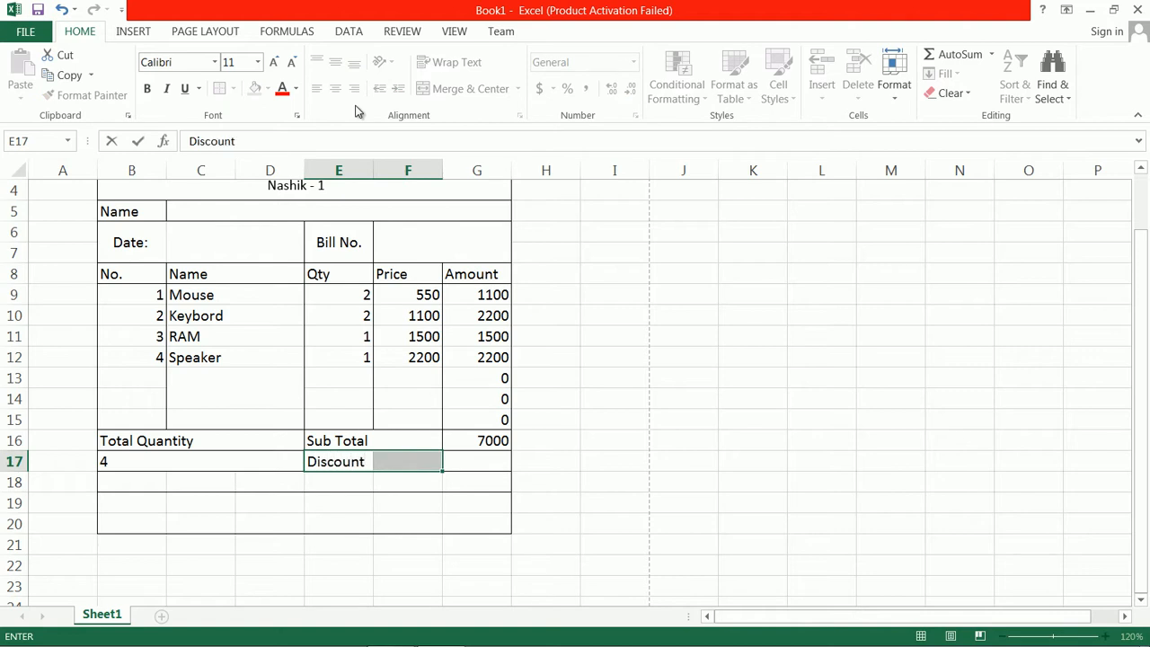
type("(30%")
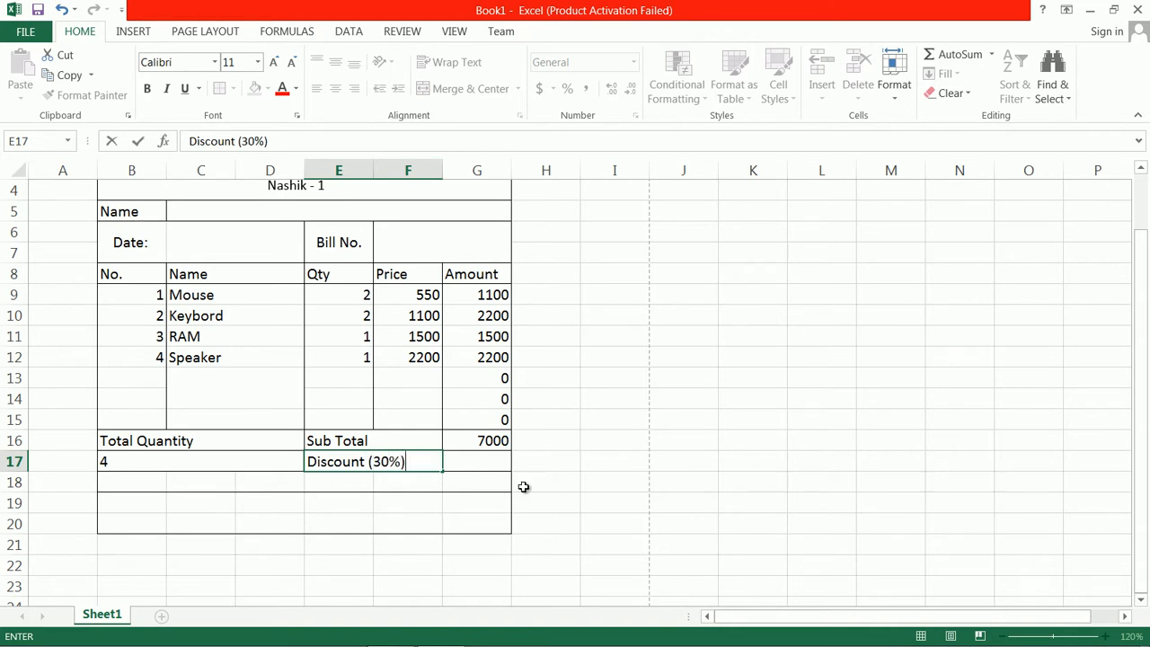
Step: Enter the formula =G16*30% in cell G17 to calculate the discount
left_click(490, 462)
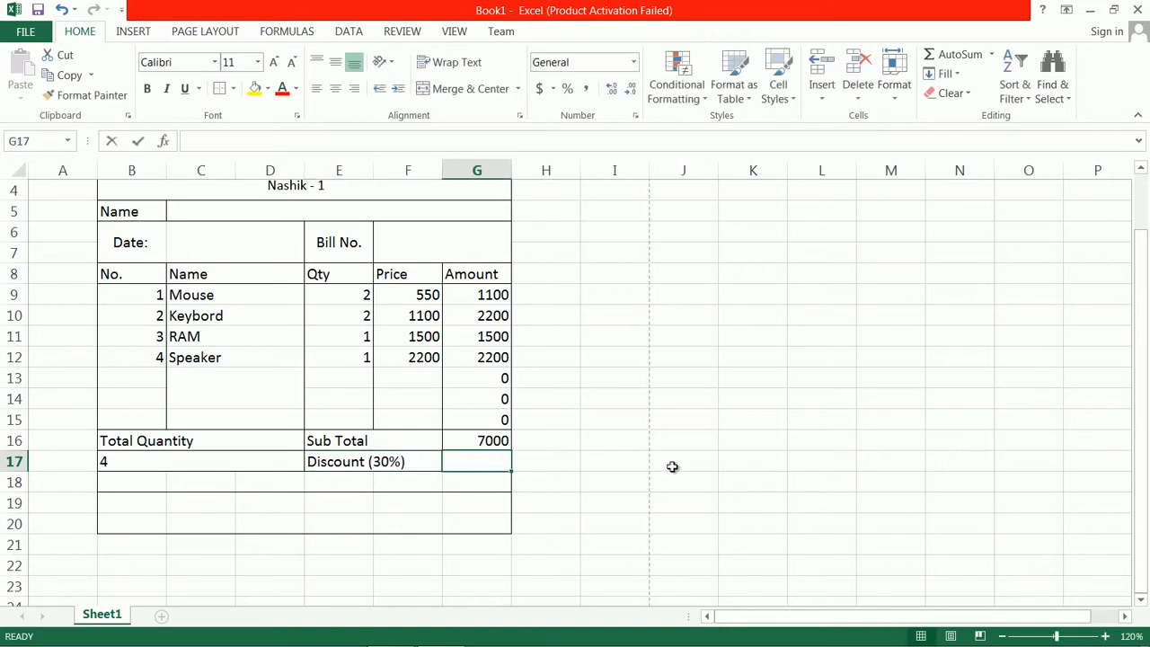
type("=")
left_click(492, 444)
type("*30%")
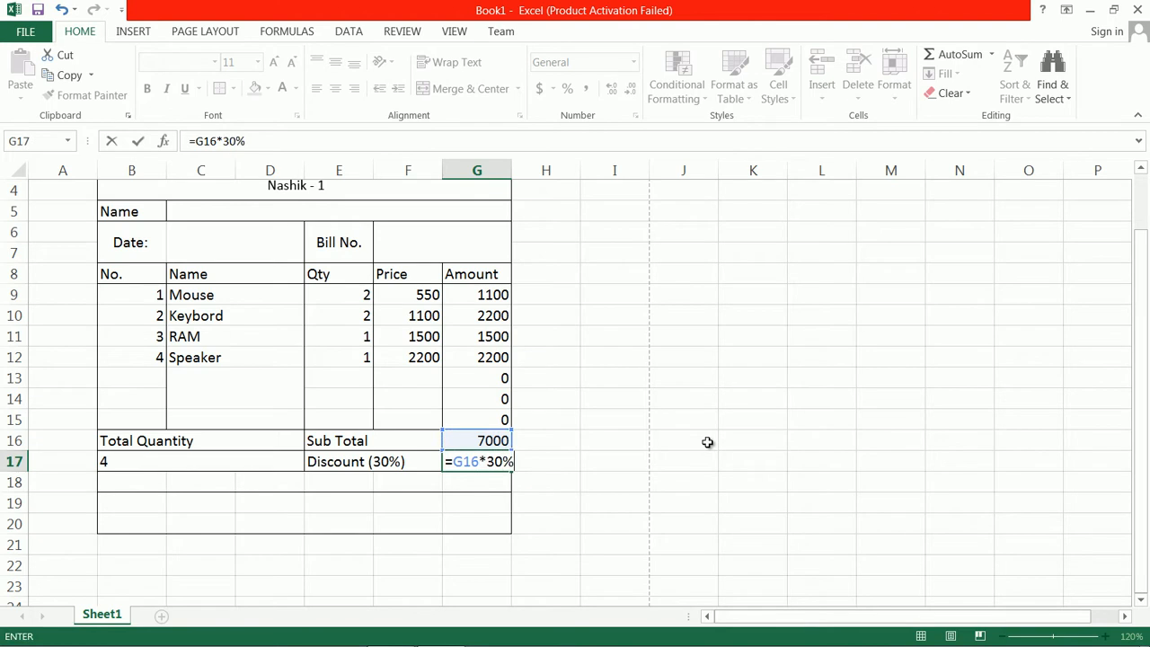
key("Return")
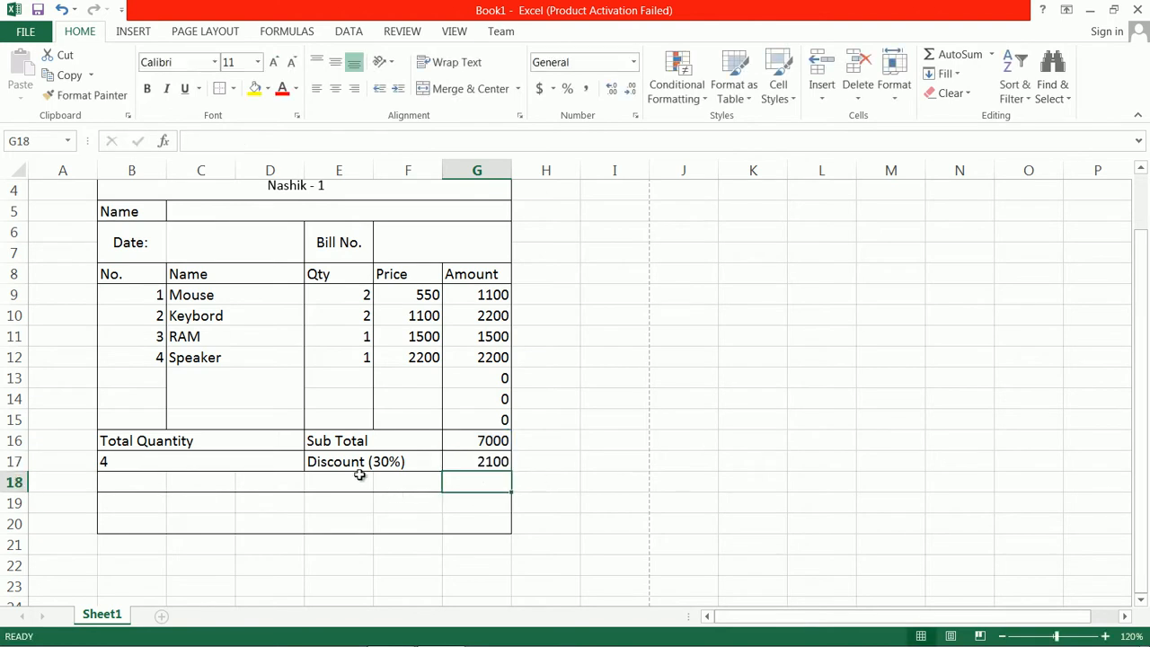
Step: Merge cells E18:F18 without centering and enter the label Grand Total in them
left_click(300, 478)
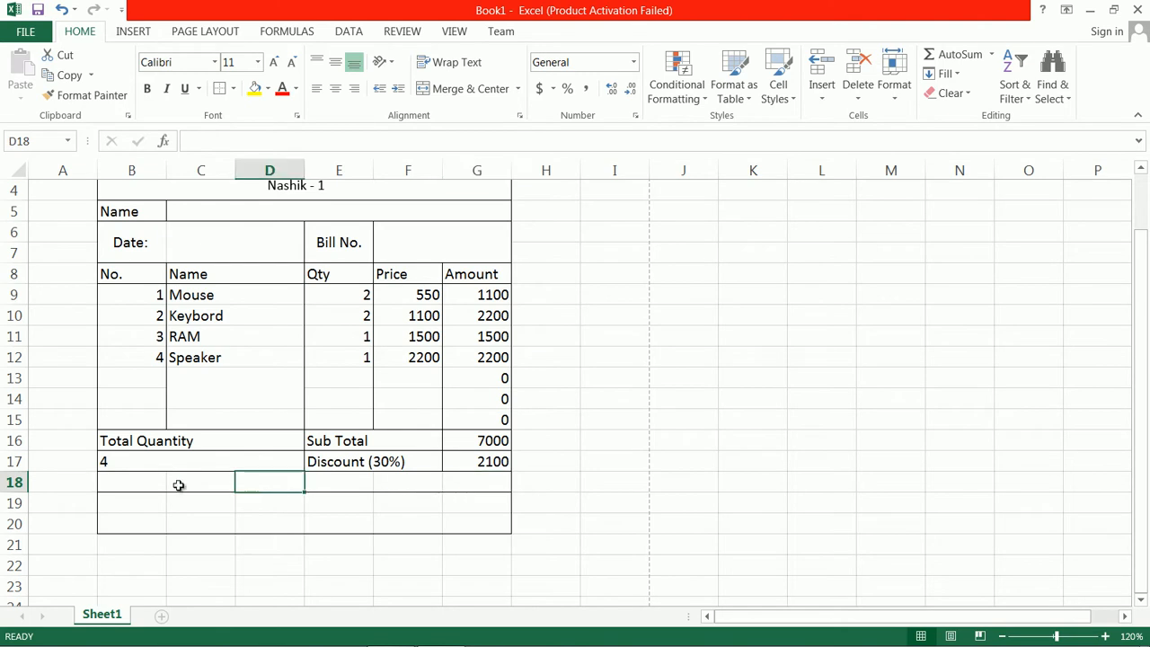
left_click(142, 486)
left_click_drag(318, 477, 482, 479)
left_click_drag(351, 481, 400, 479)
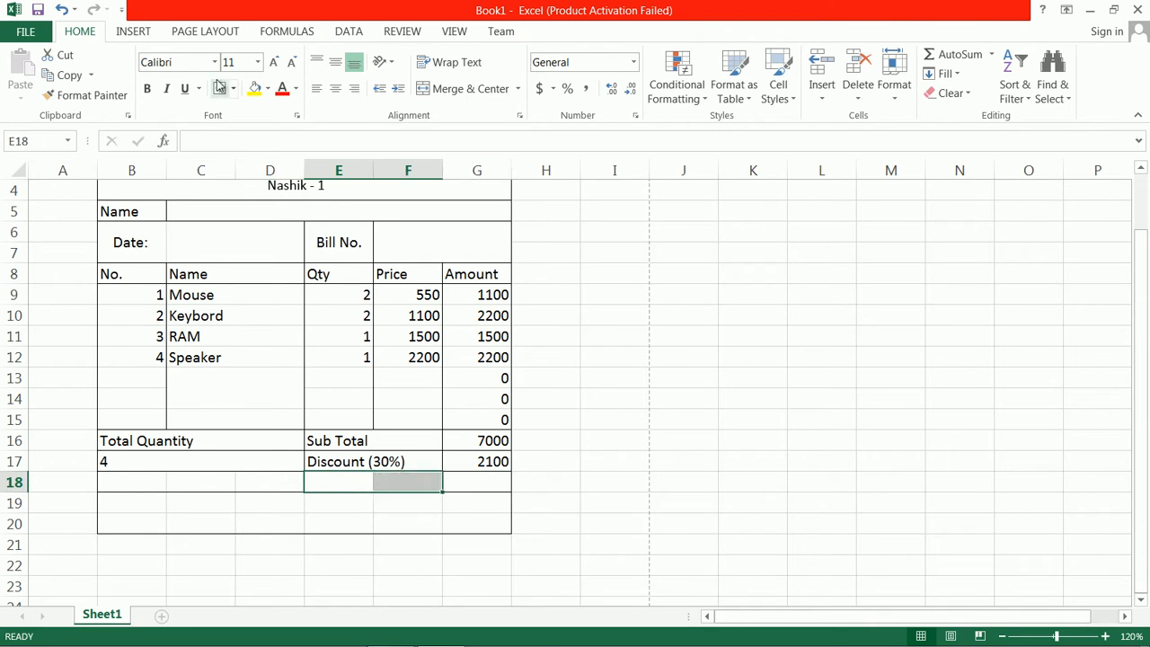
left_click(517, 89)
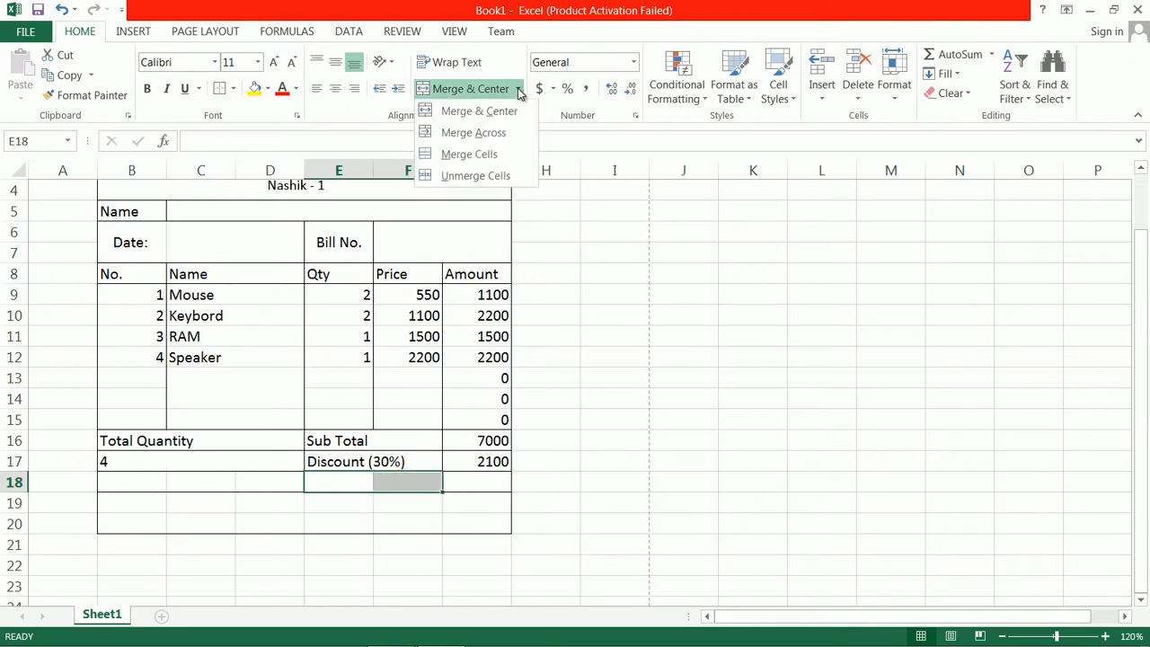
left_click(465, 152)
type("G")
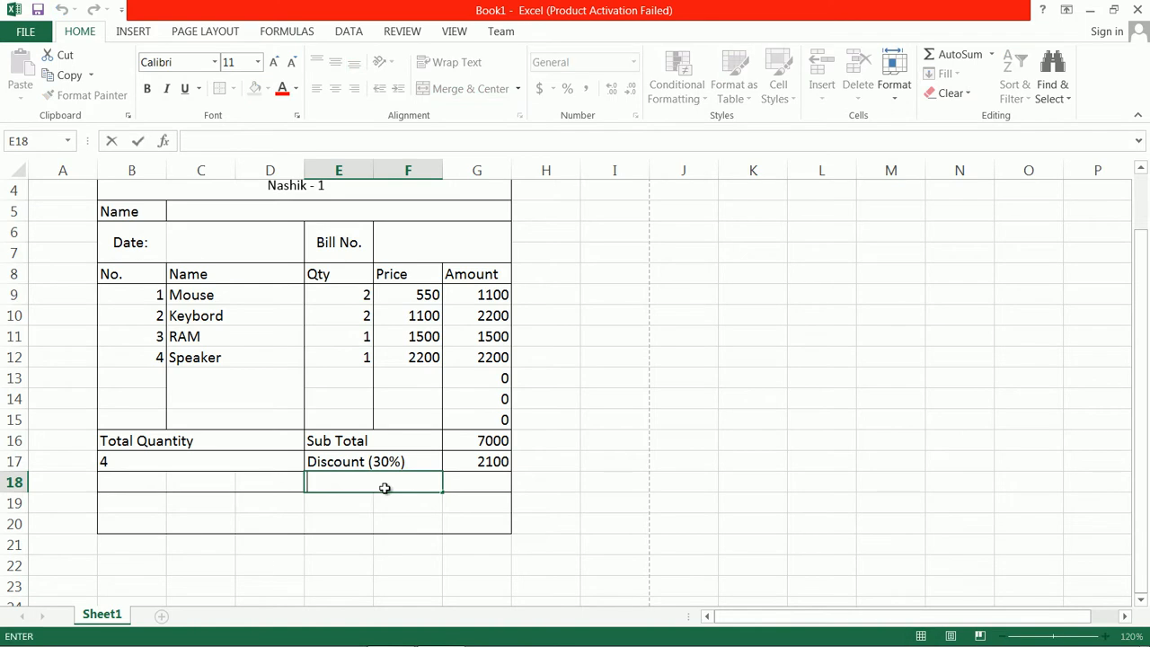
type("rand Total")
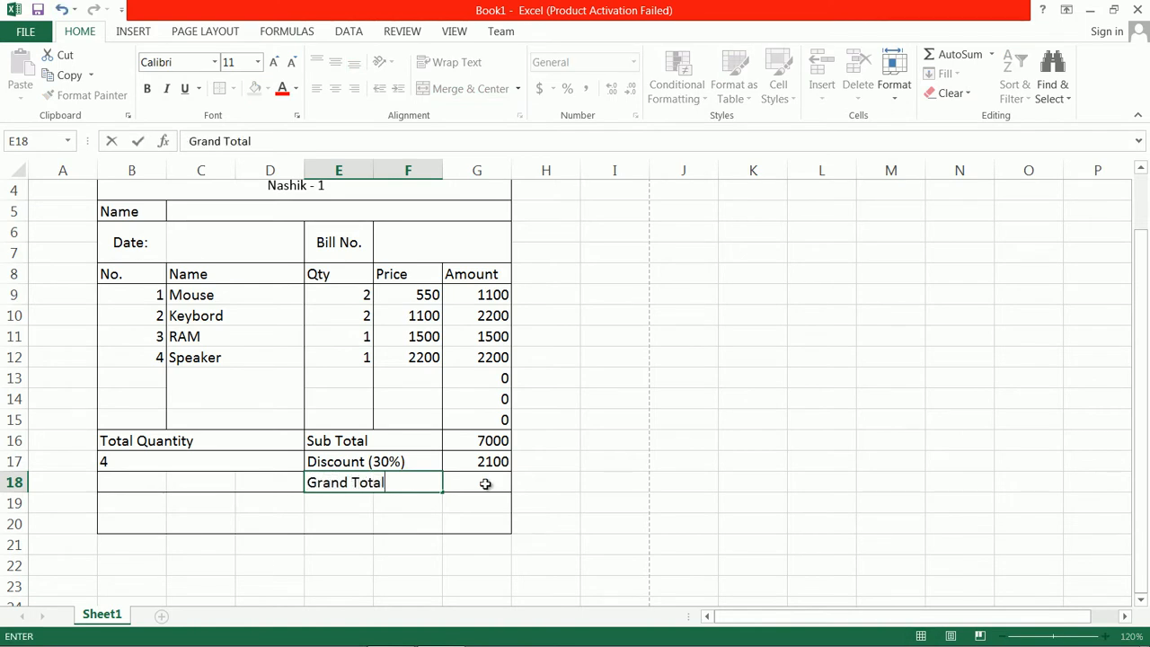
Step: Enter a formula in cell G18 that subtracts the discount in G17 from the subtotal in G16
left_click(485, 484)
double_click(484, 484)
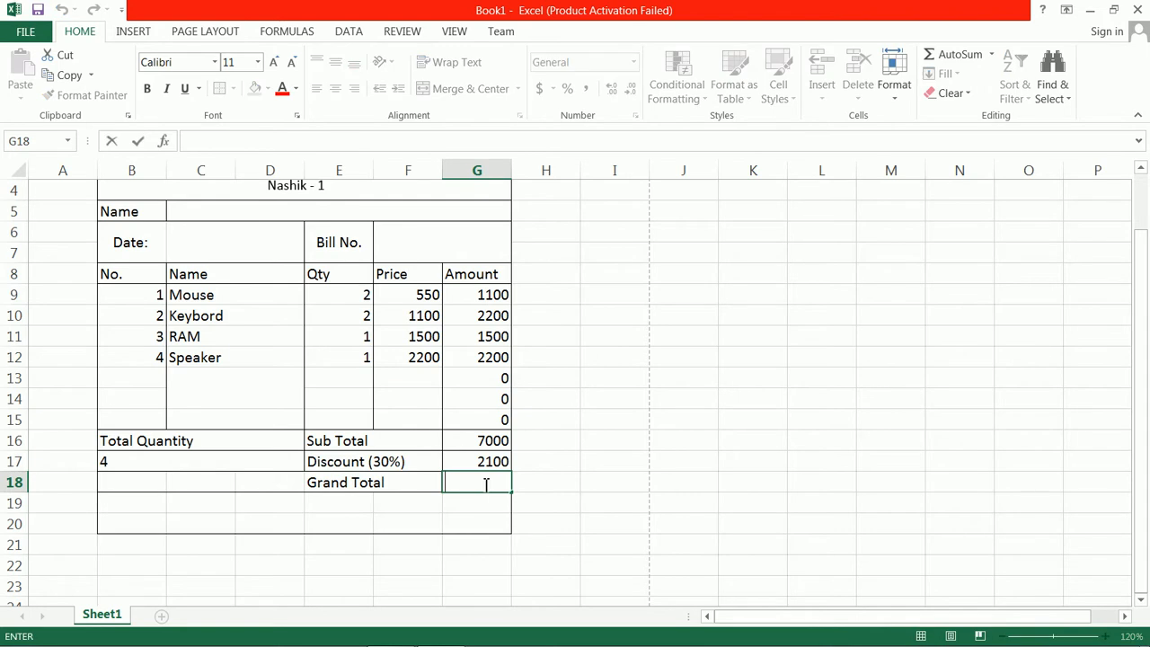
type("=")
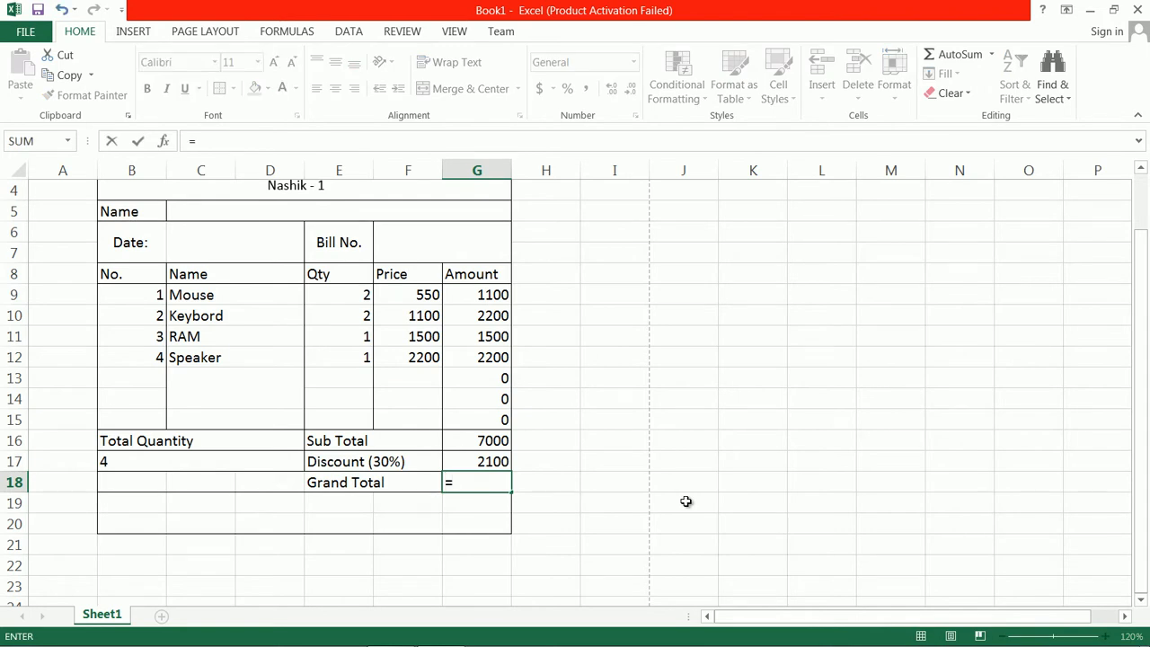
left_click(476, 447)
type("-")
left_click(496, 465)
key("Return")
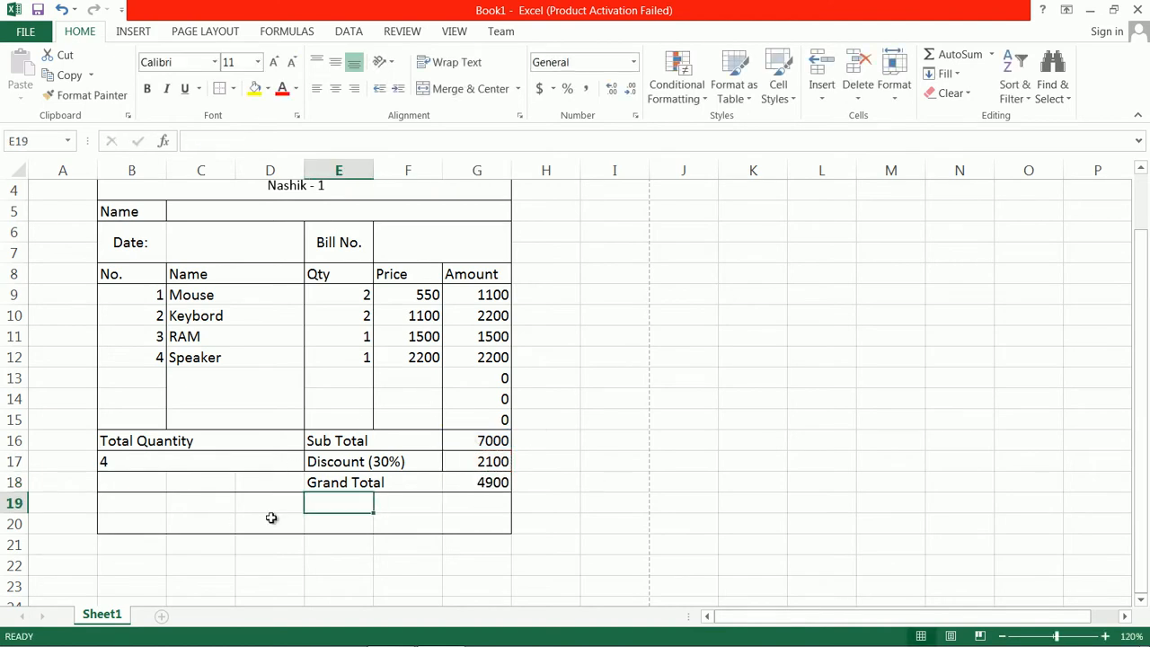
Step: Merge and center the footer cells B19:G20 and enter the text Thank You Visit Us Next Time
left_click_drag(159, 506, 485, 526)
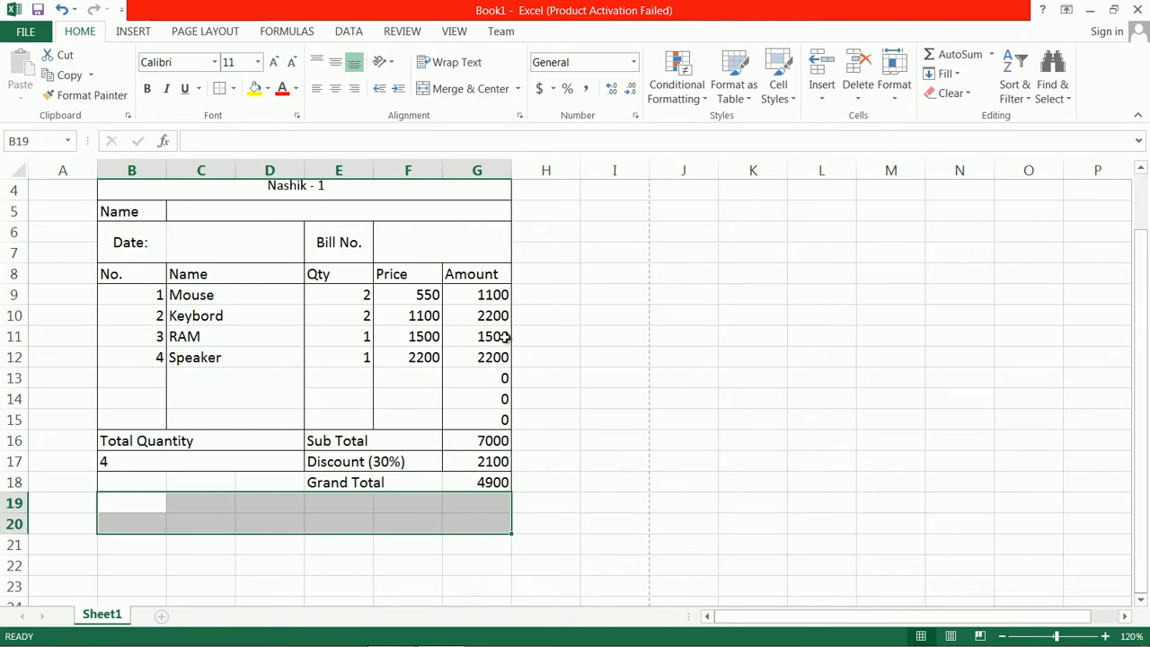
left_click(460, 88)
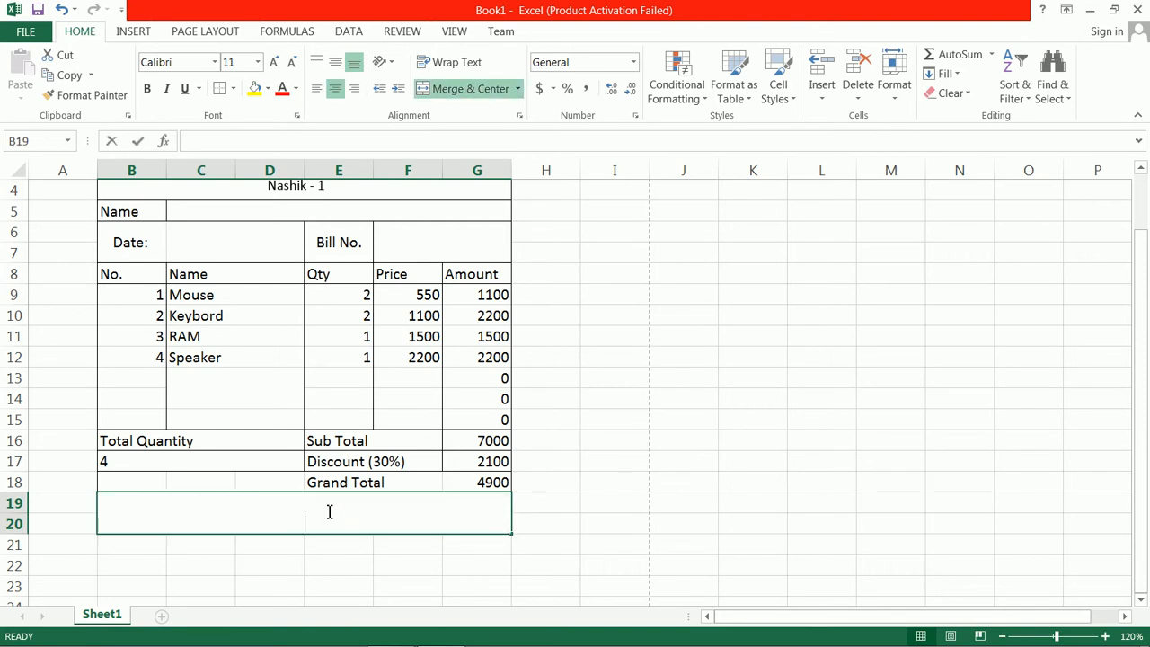
type("Thank You Visi")
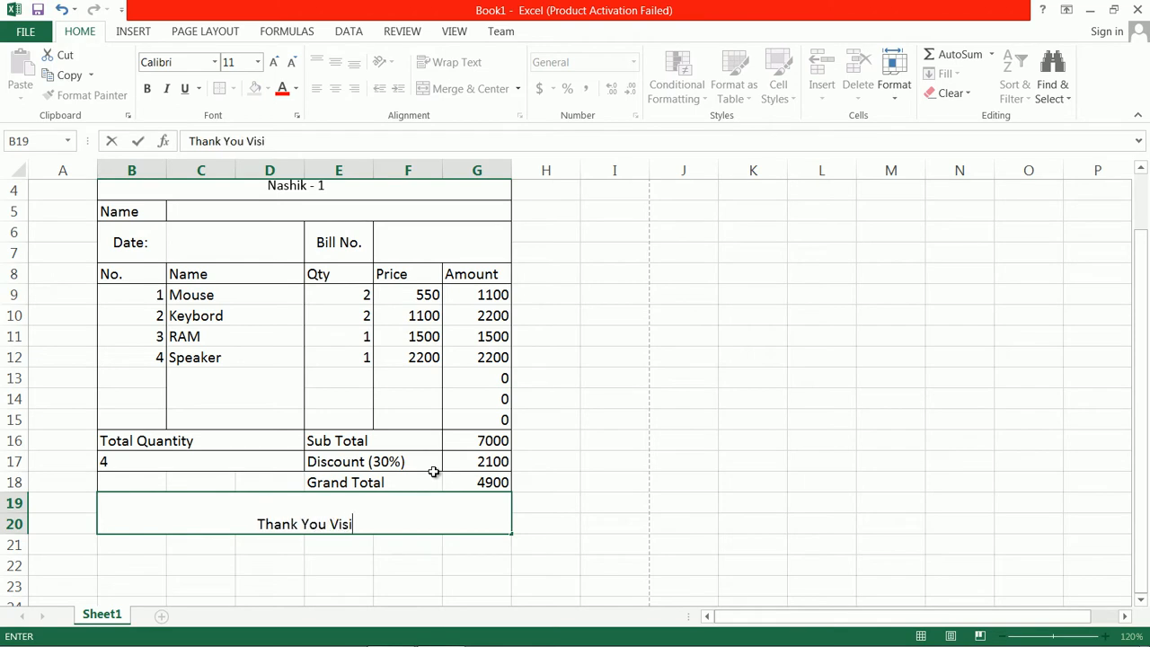
type("t Again")
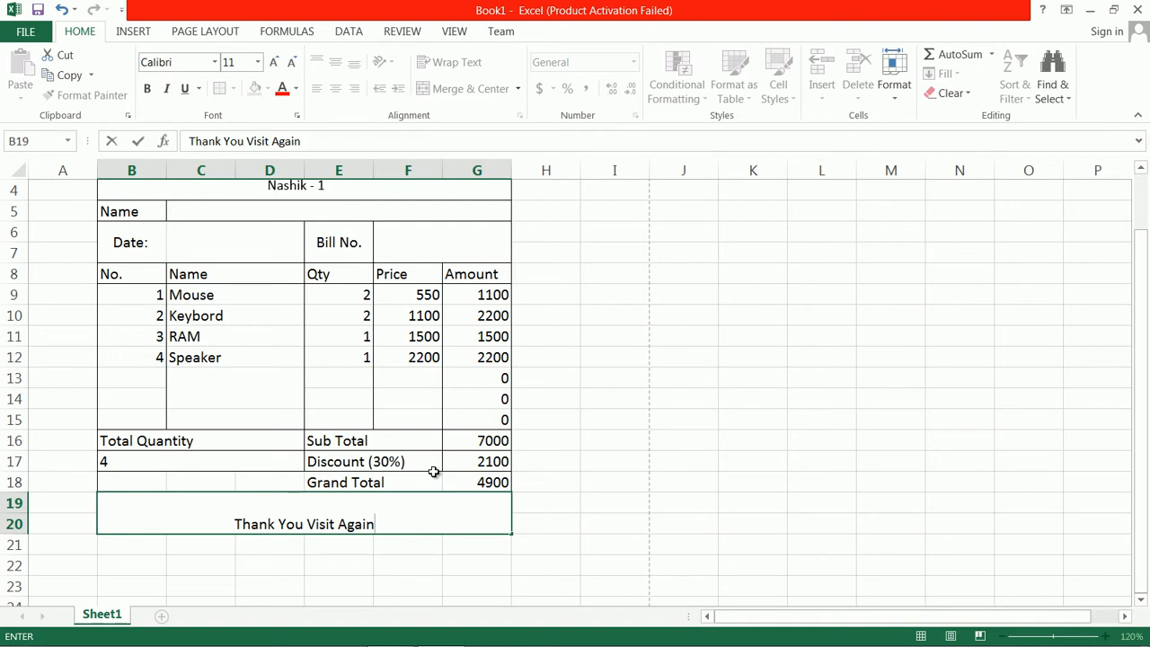
key("BackSpace")
key("BackSpace")
key("BackSpace")
key("BackSpace")
key("BackSpace")
type("Us Next Time")
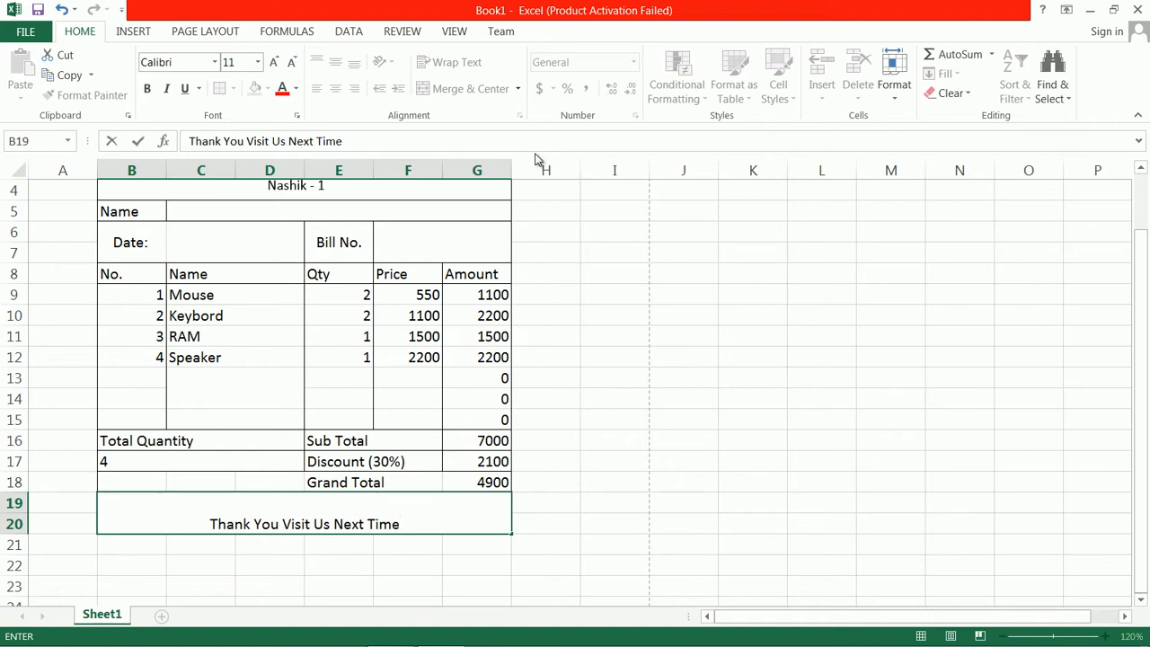
key("Return")
Step: Center the footer text vertically in the merged cell B19 using Middle Align
left_click(180, 513)
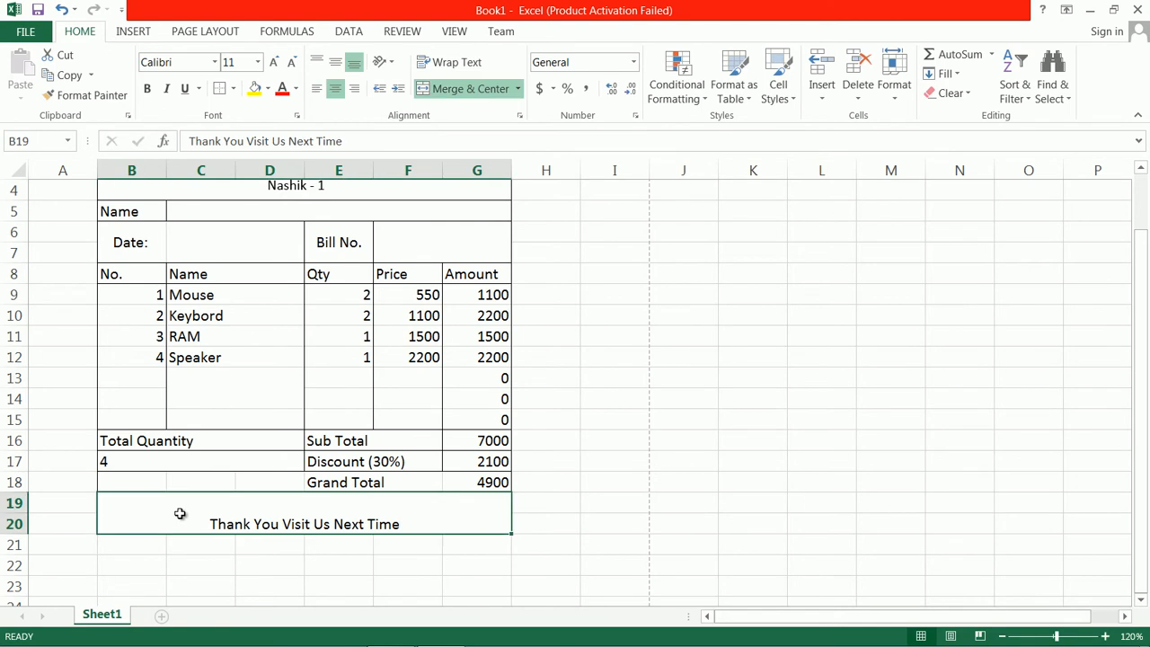
left_click(335, 62)
left_click(593, 469)
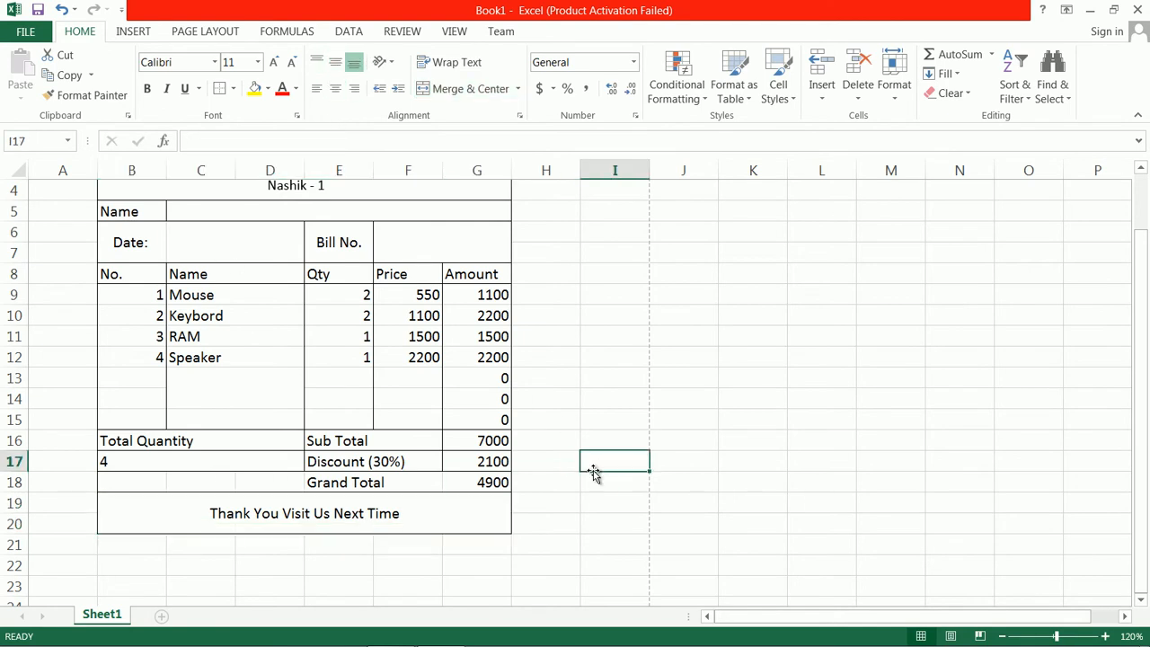
Step: Check the finished bill in the print preview and return to the worksheet
scroll(593, 472, "up", 1)
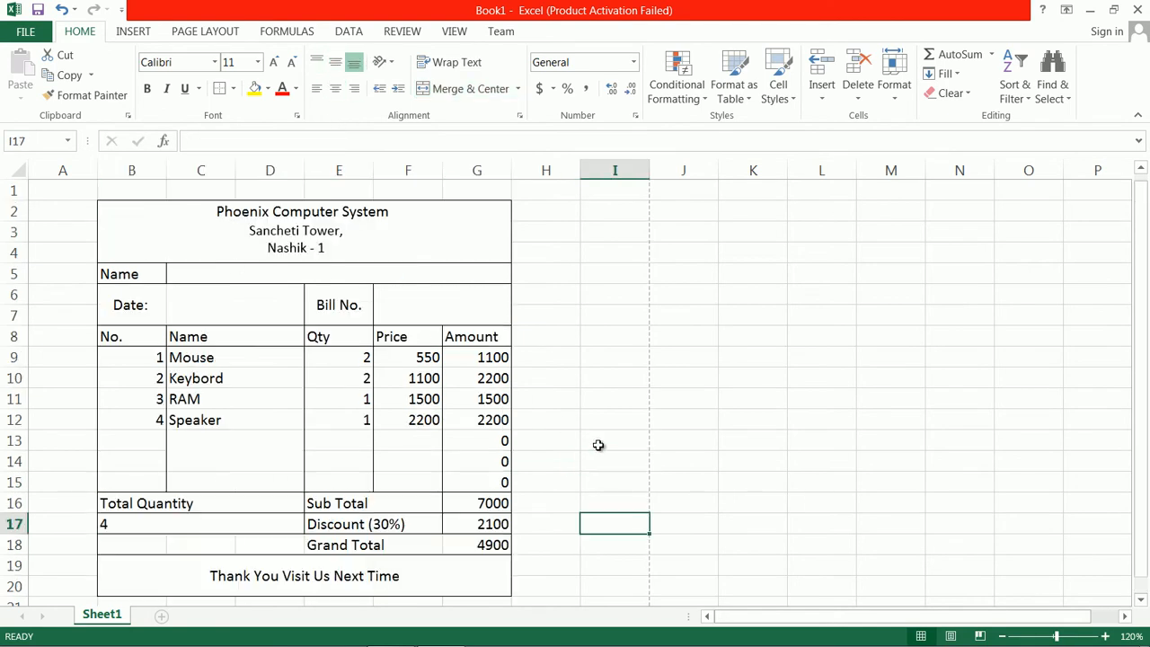
left_click(30, 39)
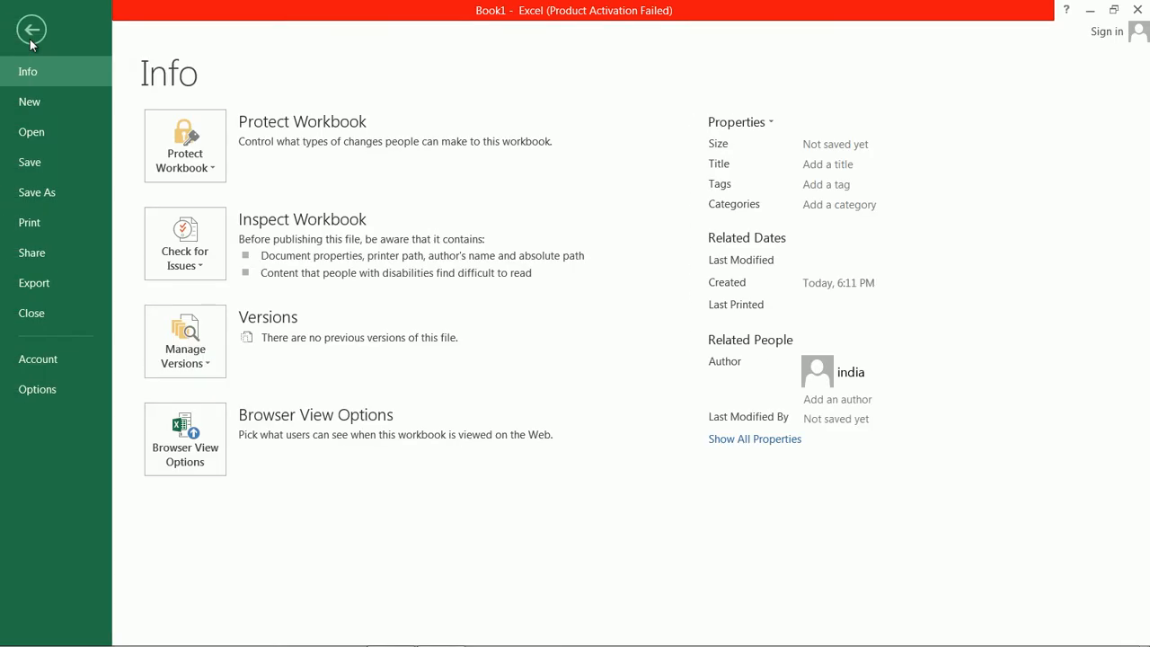
left_click(33, 223)
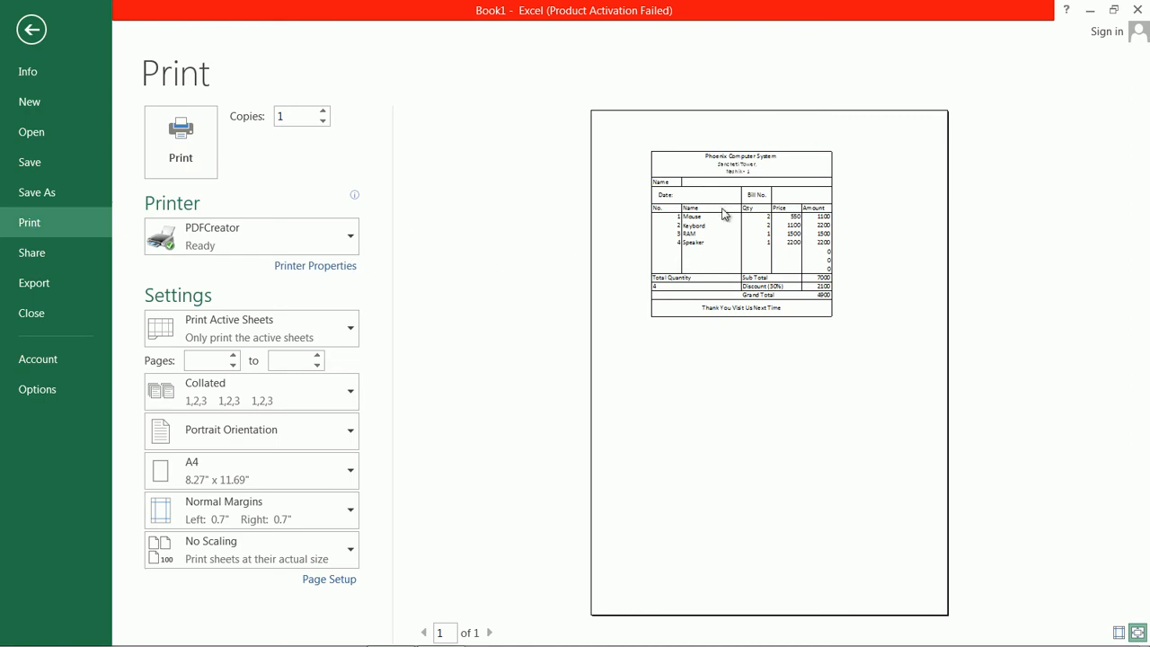
left_click(750, 221)
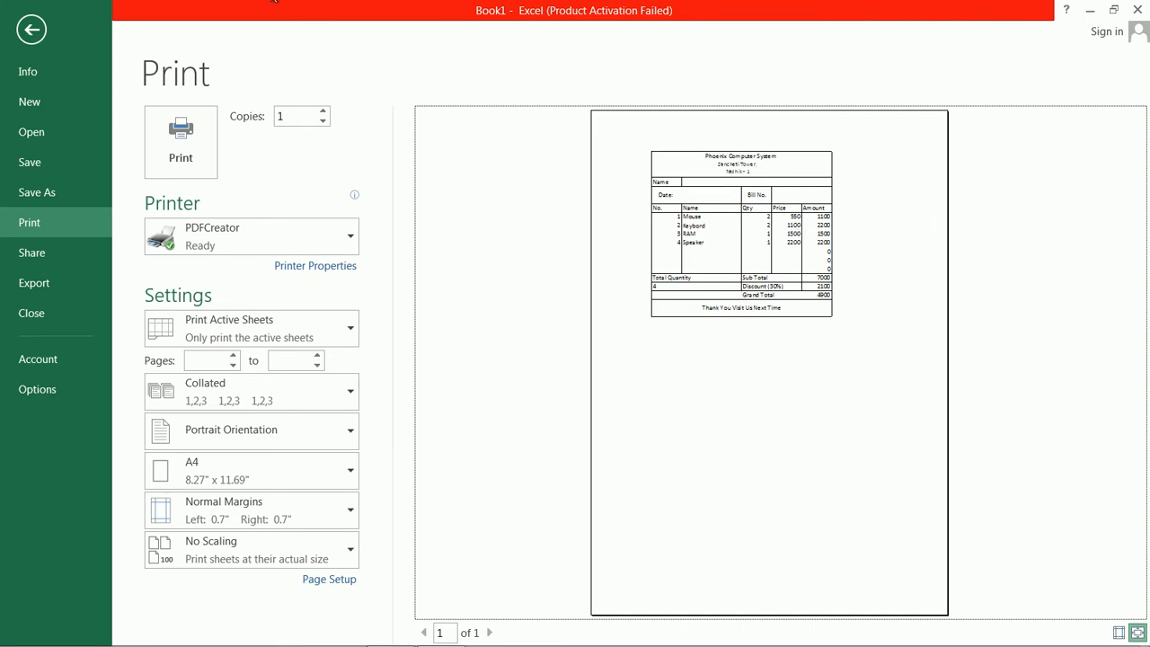
left_click(36, 32)
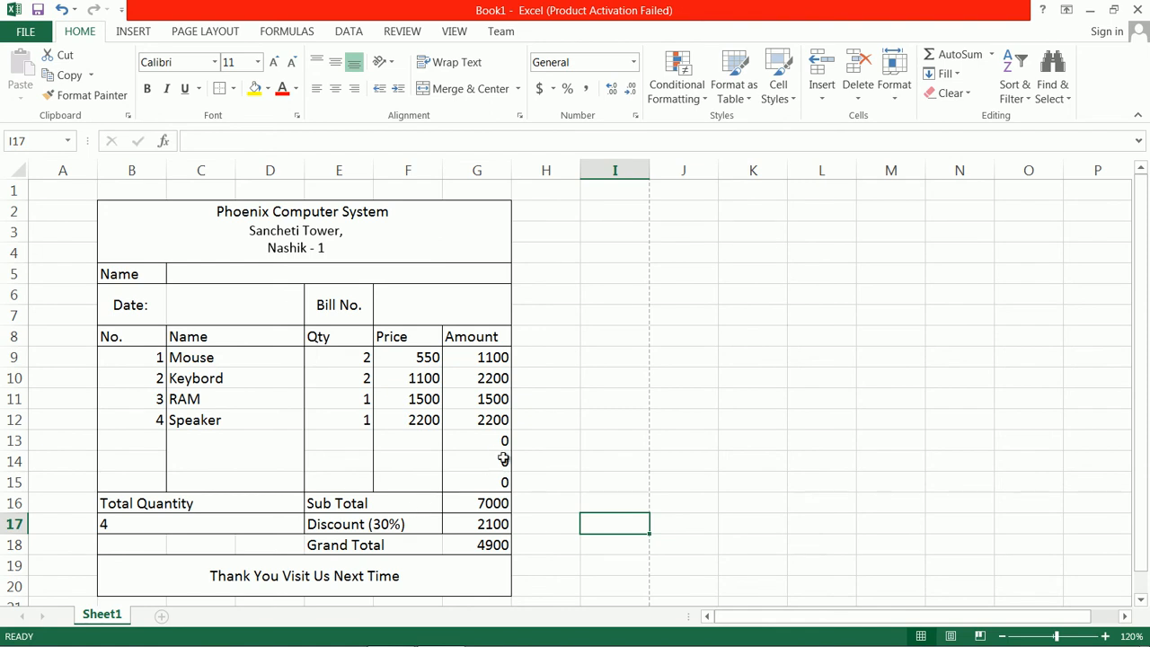
Step: Clear the zero-amount formulas from the unused item rows in cells G13:G15
left_click_drag(500, 440, 509, 485)
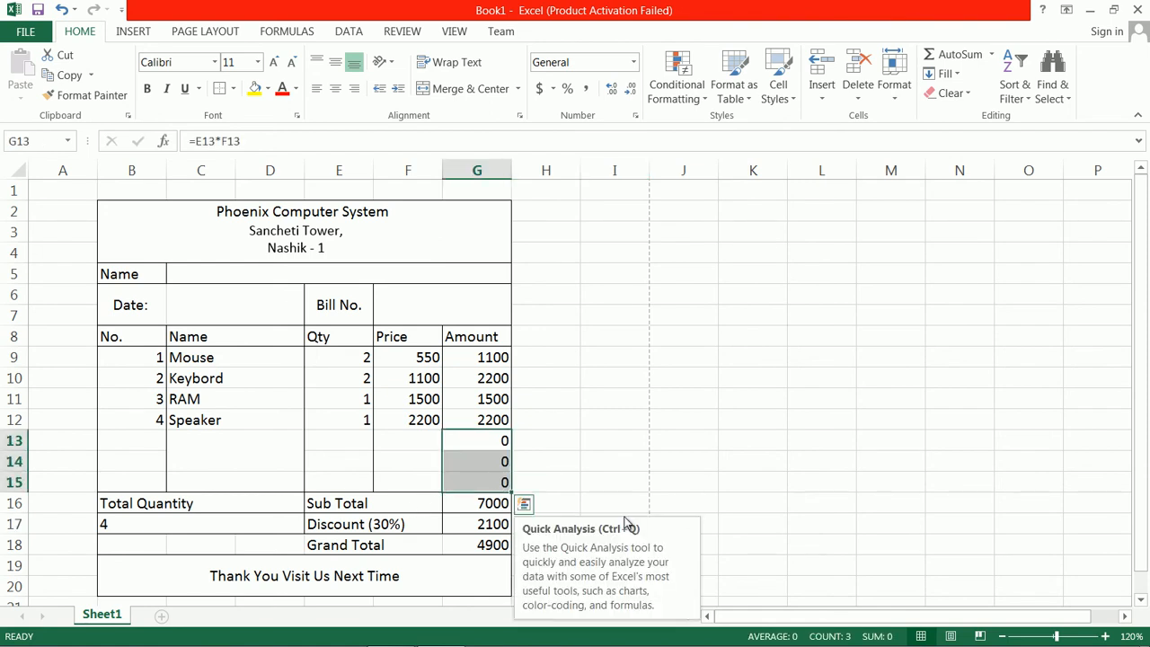
key("Delete")
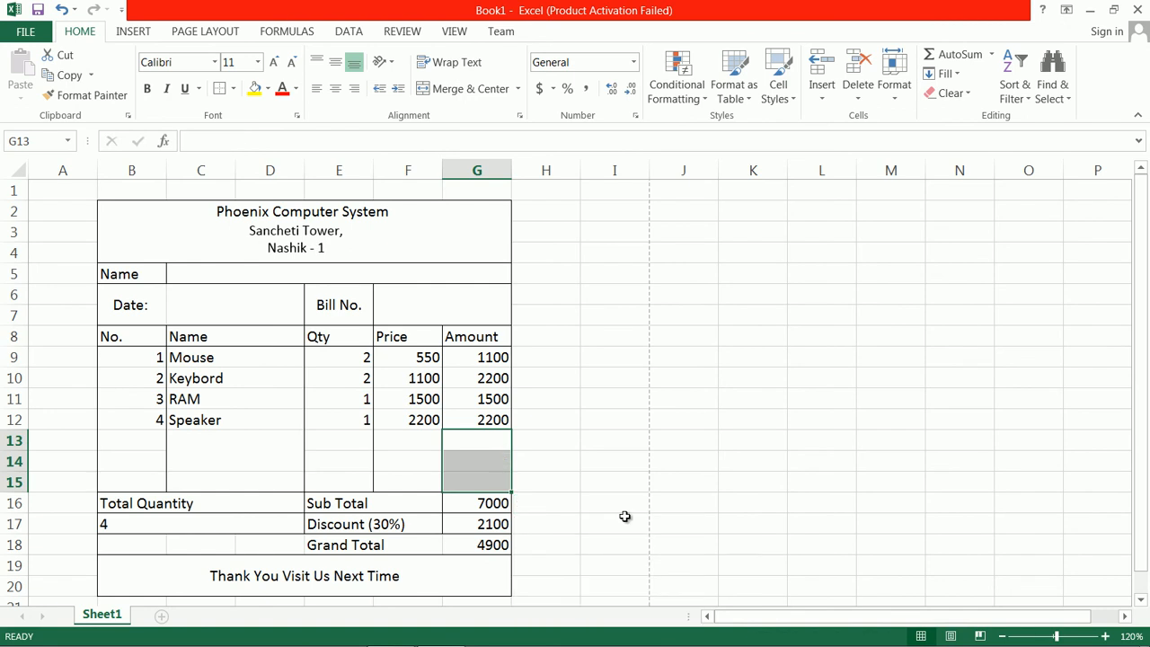
left_click(557, 439)
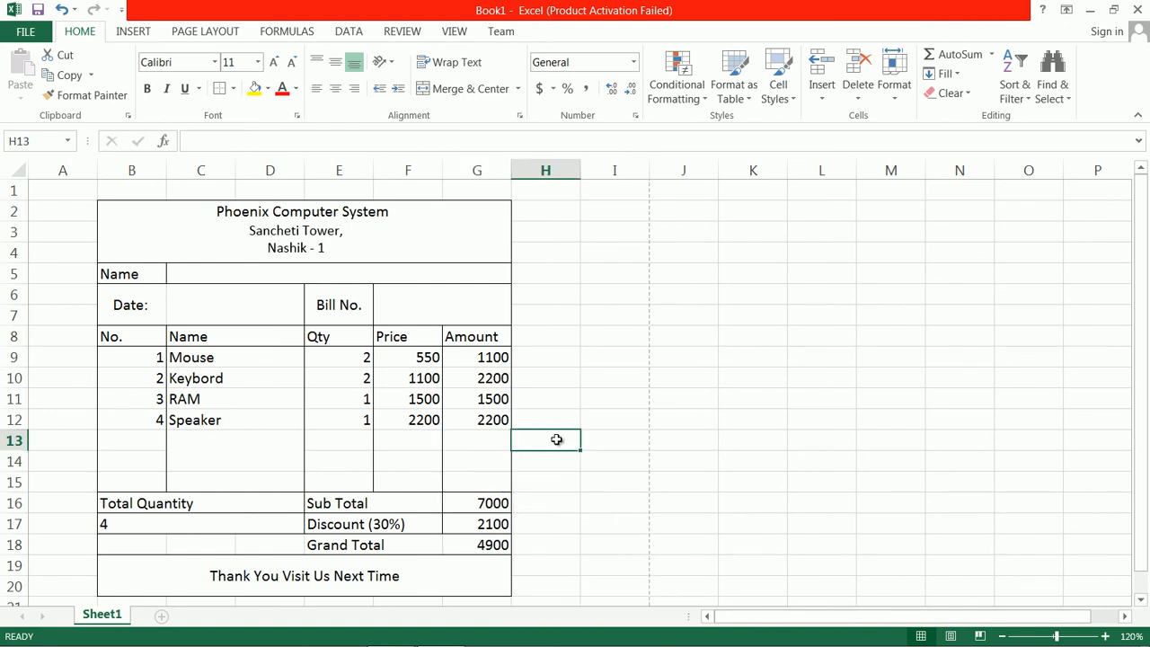